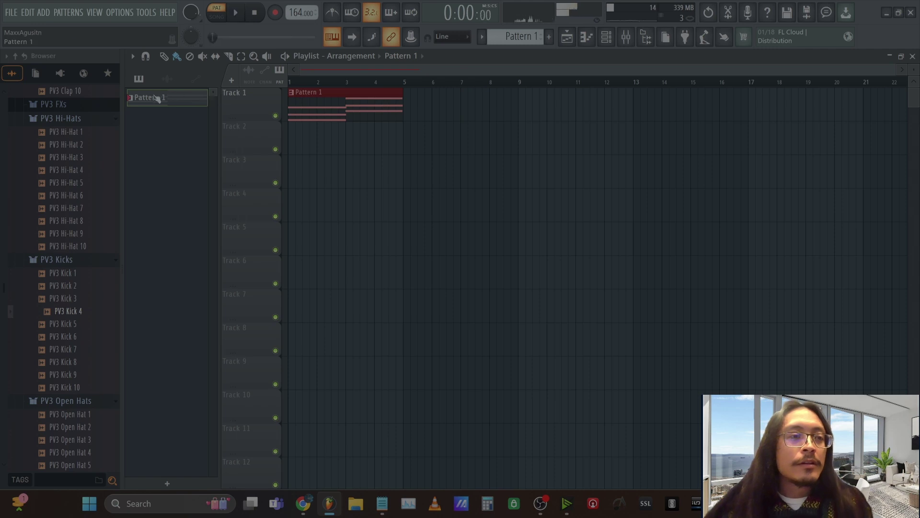
# Step: Render Pattern 1 as a 16-bit stereo WAV audio clip and trim its tail to four bars
pyautogui.rightClick(156, 98)
pyautogui.click(187, 302)
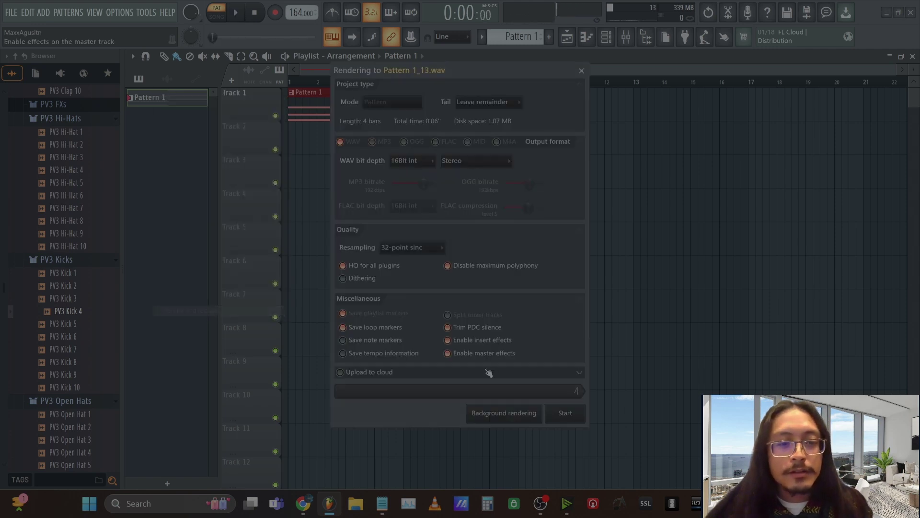
pyautogui.click(570, 417)
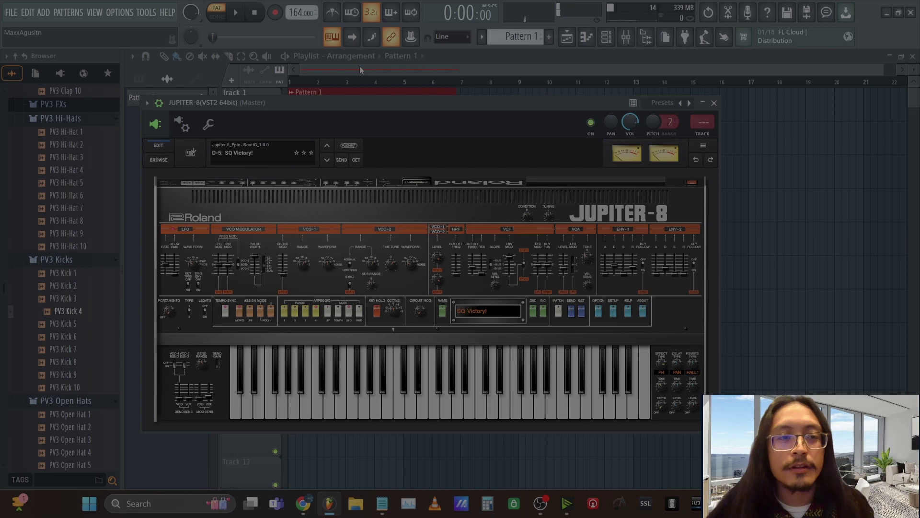
pyautogui.click(360, 70)
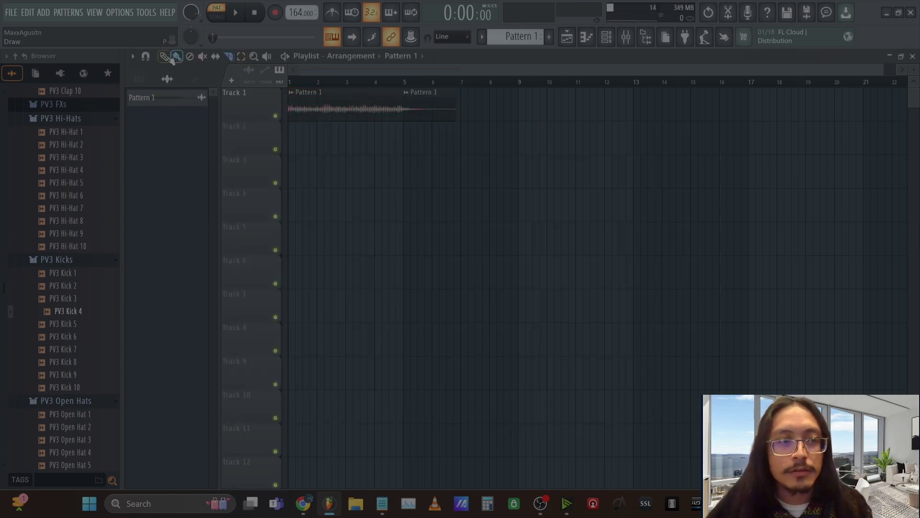
# Step: Route the Pattern 1 audio clip to mixer track 1 and slightly raise its precomputed Boost effect
pyautogui.doubleClick(395, 103)
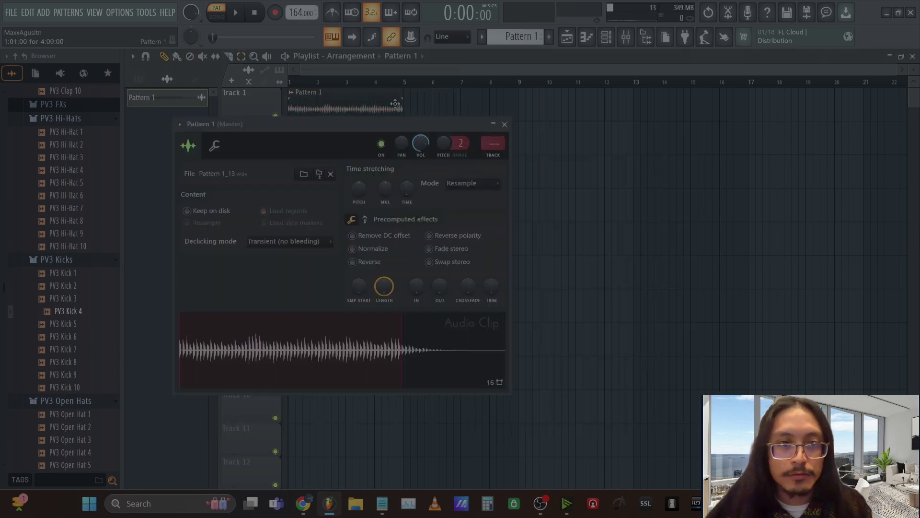
pyautogui.click(498, 153)
pyautogui.click(366, 220)
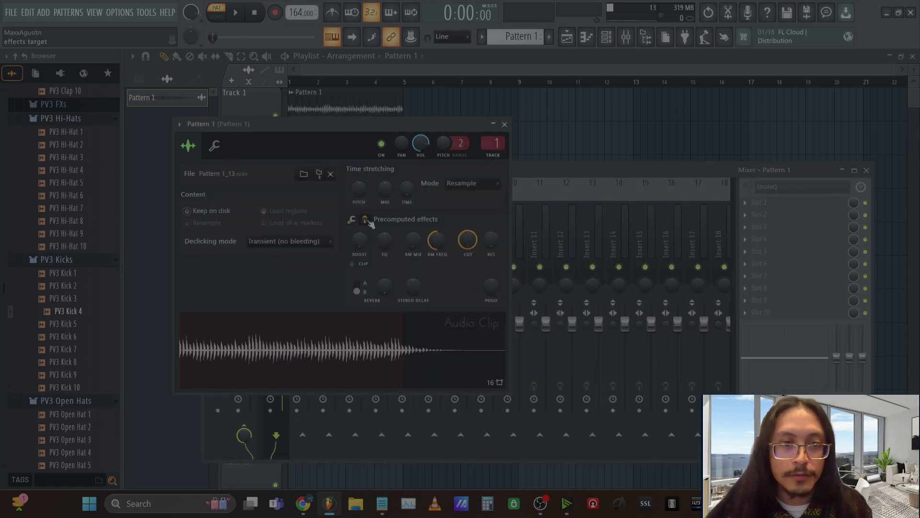
pyautogui.moveTo(358, 251); pyautogui.dragTo(358, 248)
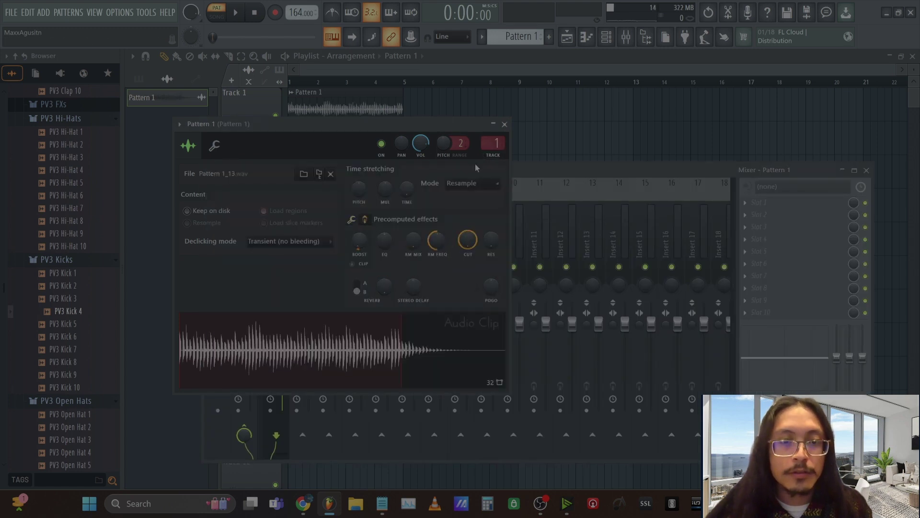
pyautogui.click(505, 124)
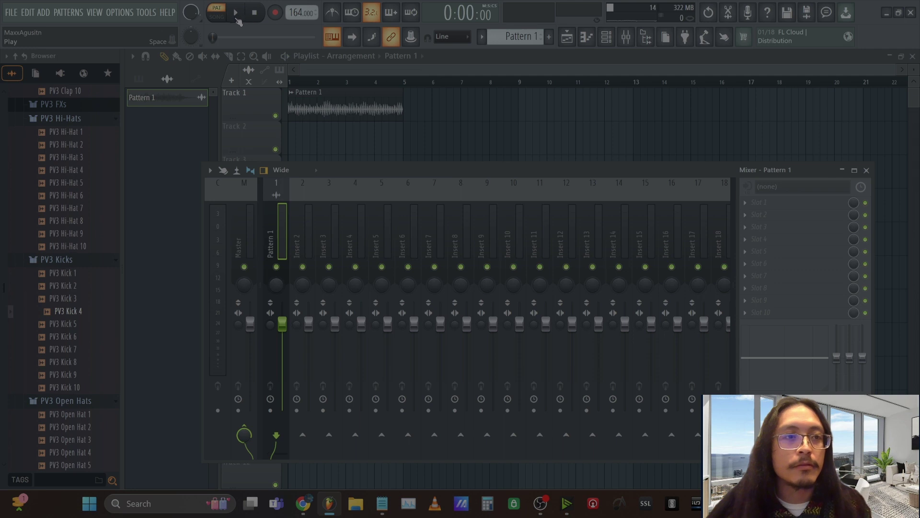
# Step: Start playback in song mode and save the project as ogmprod 276 BEAT 164 BPM rev 1.flp
pyautogui.click(216, 17)
pyautogui.press('space')
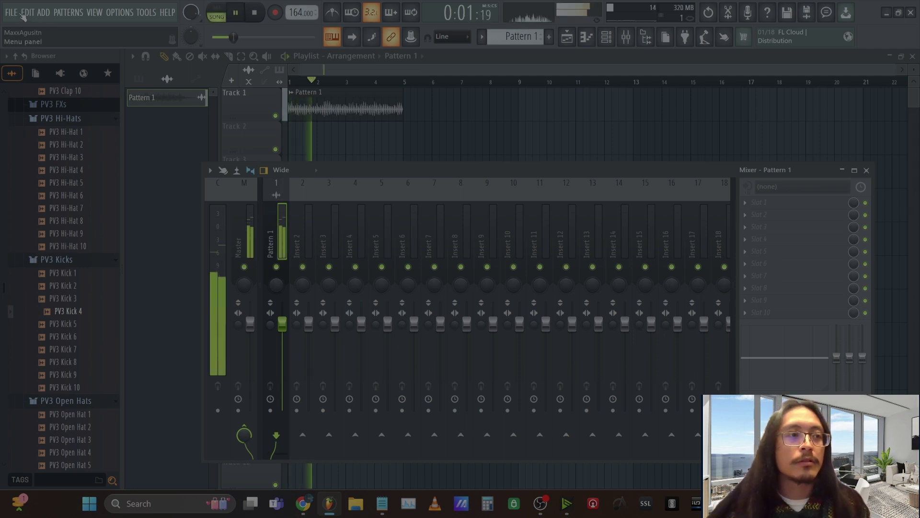
pyautogui.click(11, 12)
pyautogui.click(26, 75)
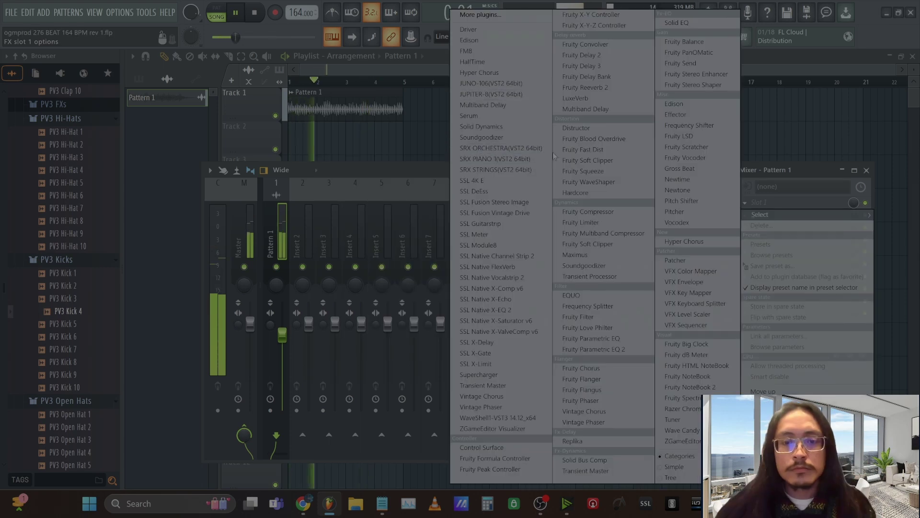
# Step: Add Fruity Parametric EQ 2 to the Pattern 1 mixer track, rolling off lows and highs and slightly dipping bands 2 and 5
pyautogui.click(597, 351)
pyautogui.moveTo(263, 267); pyautogui.dragTo(252, 311)
pyautogui.moveTo(444, 241); pyautogui.dragTo(459, 311)
pyautogui.moveTo(278, 240); pyautogui.dragTo(280, 250)
pyautogui.moveTo(377, 241)
pyautogui.mouseDown()
pyautogui.moveTo(380, 257)
pyautogui.moveTo(374, 248)
pyautogui.mouseUp()
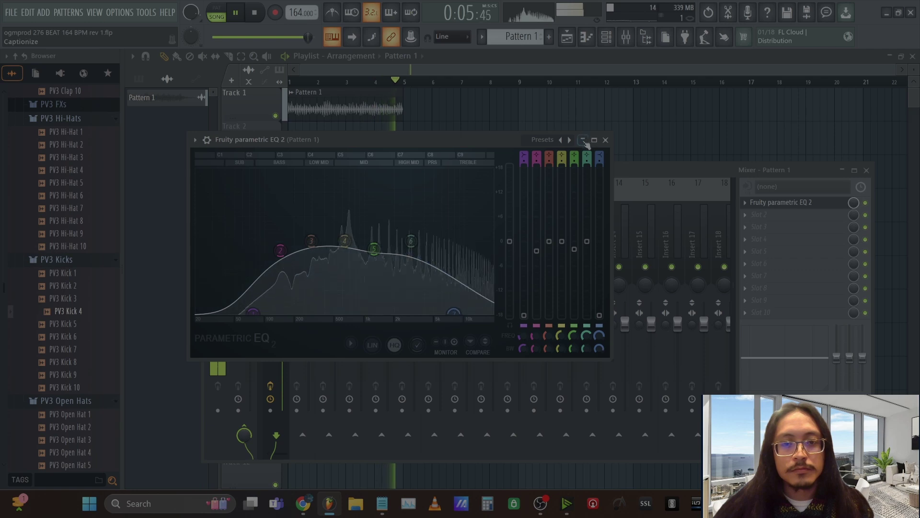
pyautogui.click(606, 141)
# Step: Add Fruity Phaser in slot 2 and Fruity Delay 2 in slot 3 of the Pattern 1 mixer track
pyautogui.click(762, 215)
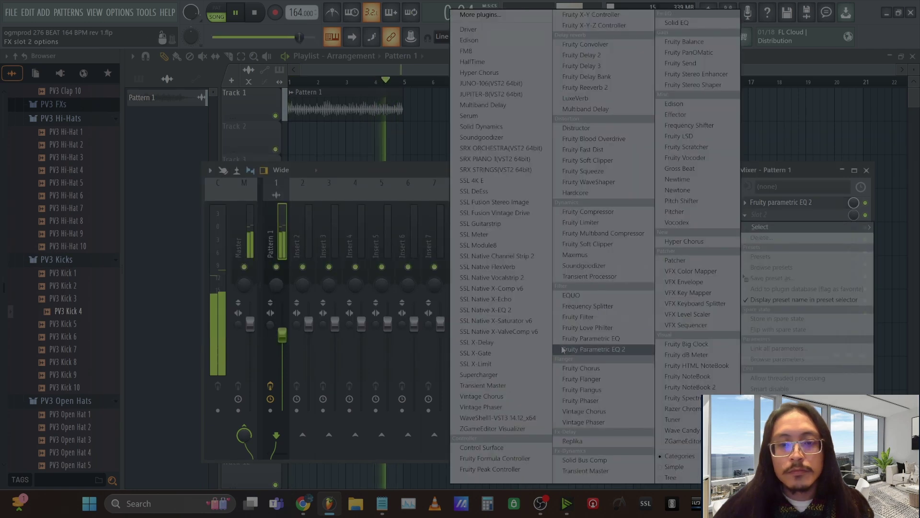
pyautogui.click(604, 405)
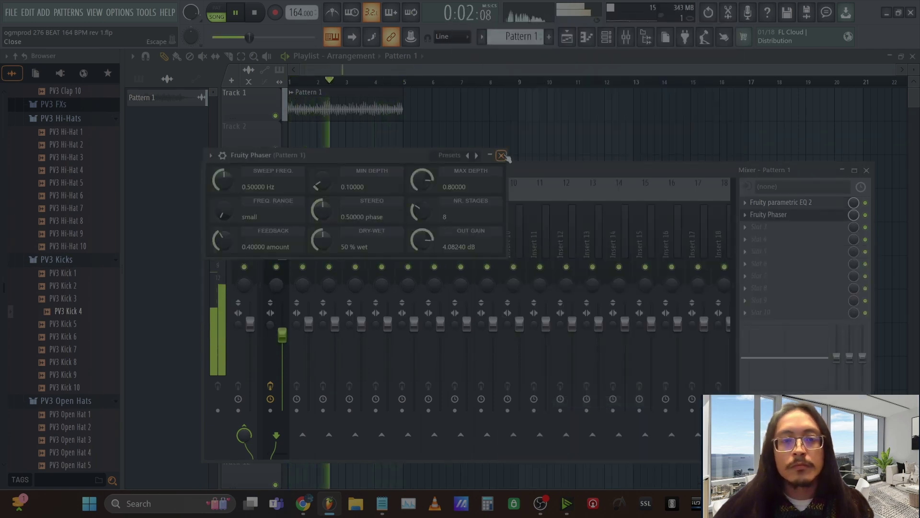
pyautogui.click(502, 156)
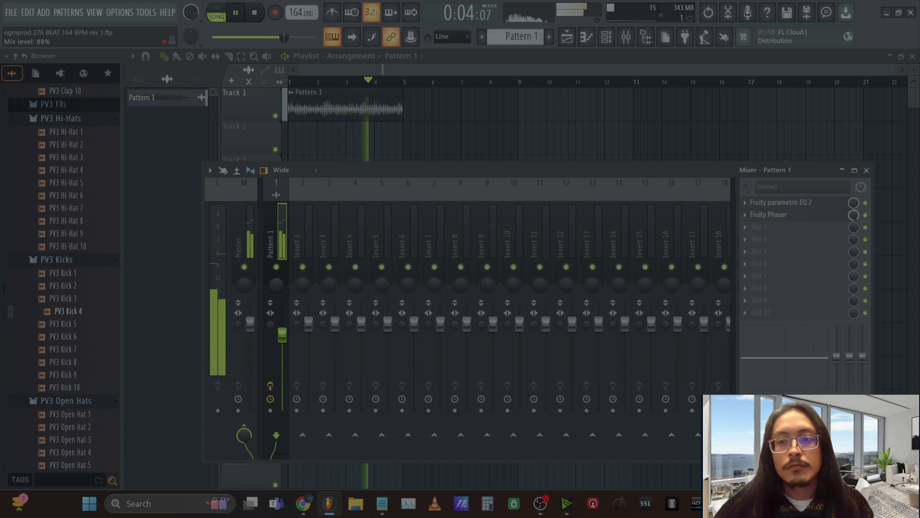
pyautogui.click(747, 230)
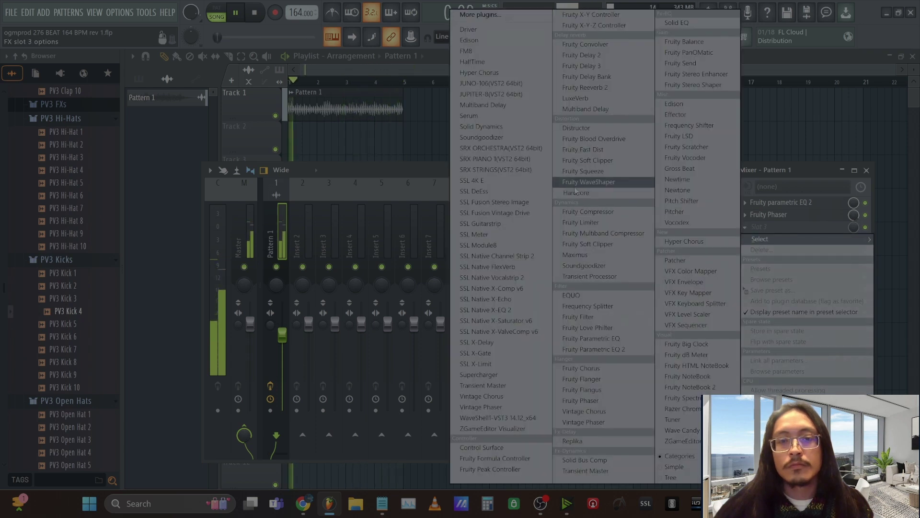
pyautogui.click(594, 56)
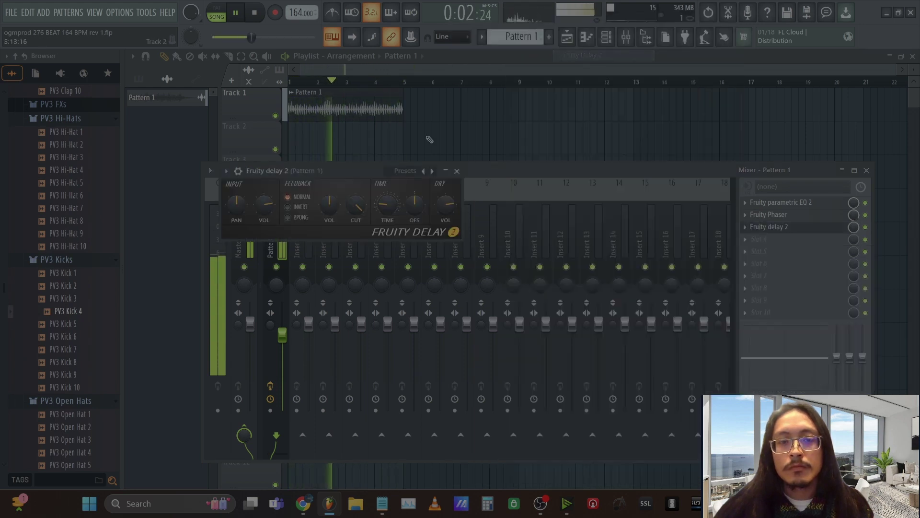
pyautogui.click(457, 171)
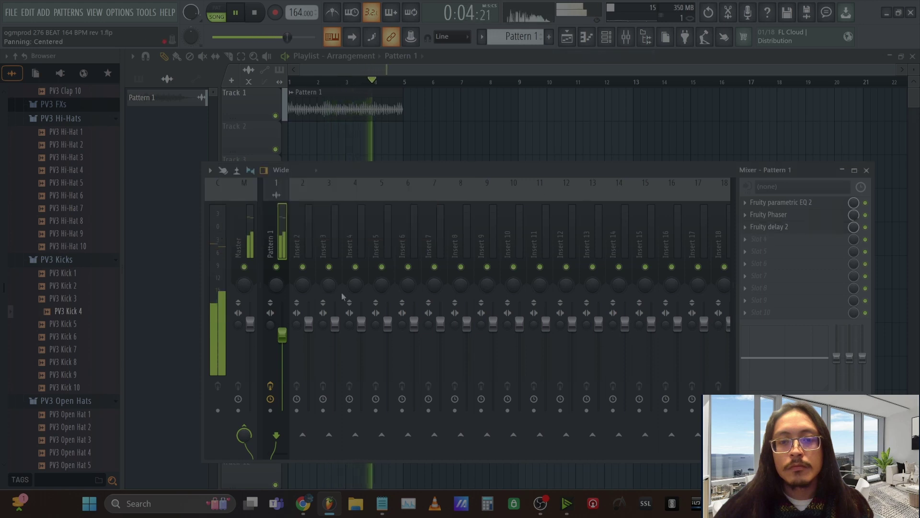
pyautogui.click(751, 250)
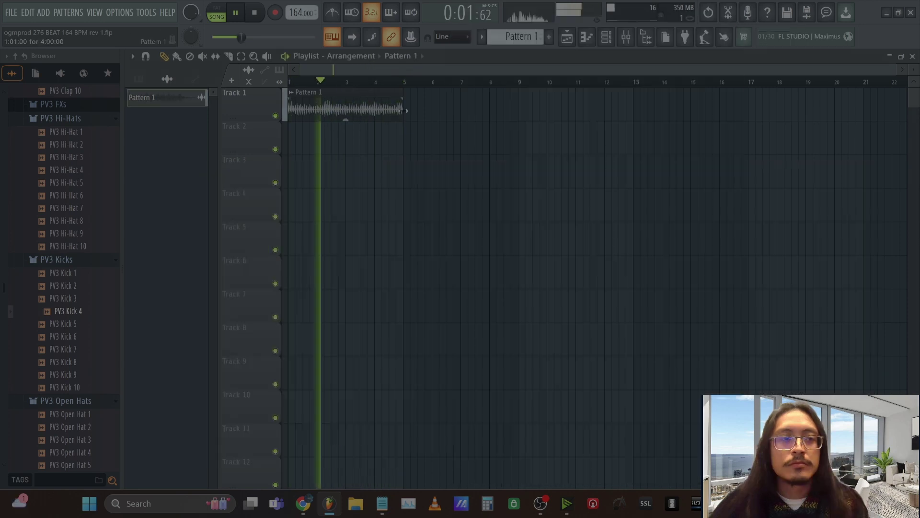
# Step: Try stretching the Pattern 1 audio clip to eight bars with Auto stretch mode and a +1200 cents pitch shift
pyautogui.moveTo(407, 112); pyautogui.dragTo(517, 114)
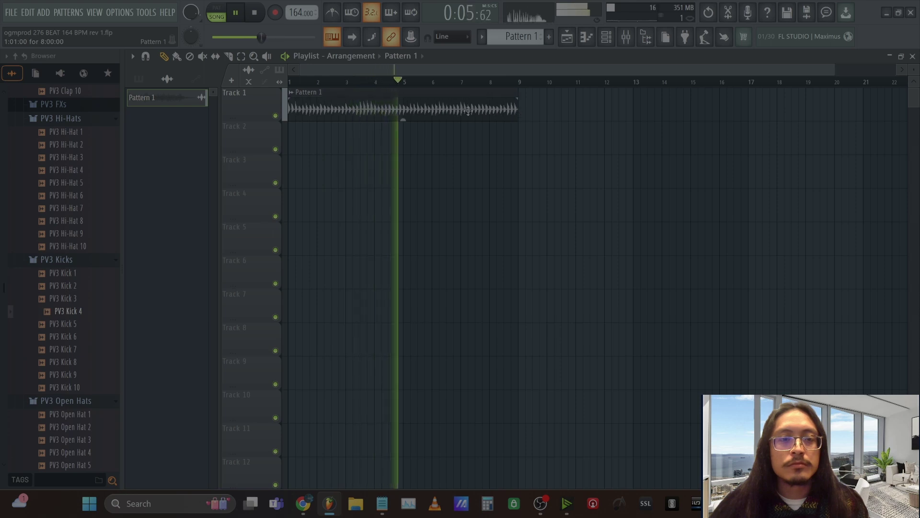
pyautogui.doubleClick(511, 110)
pyautogui.scroll(2, 364, 198)
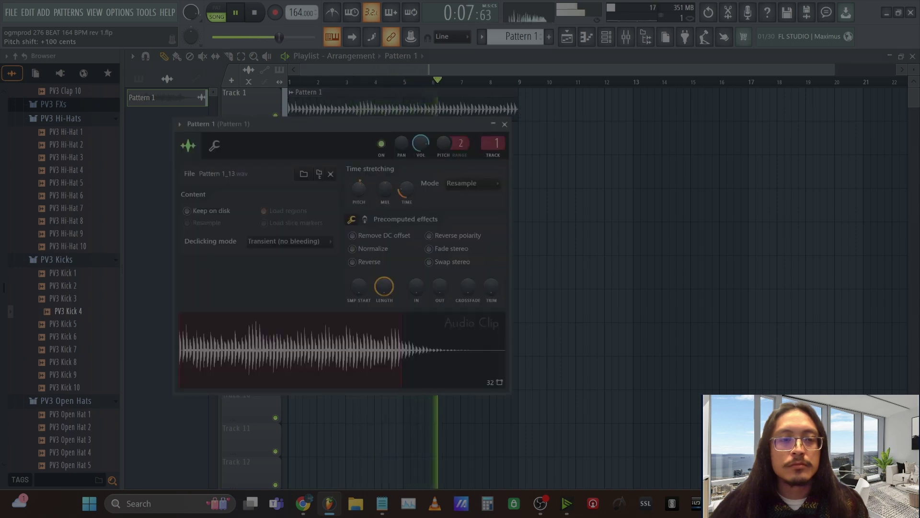
pyautogui.scroll(5, 361, 191)
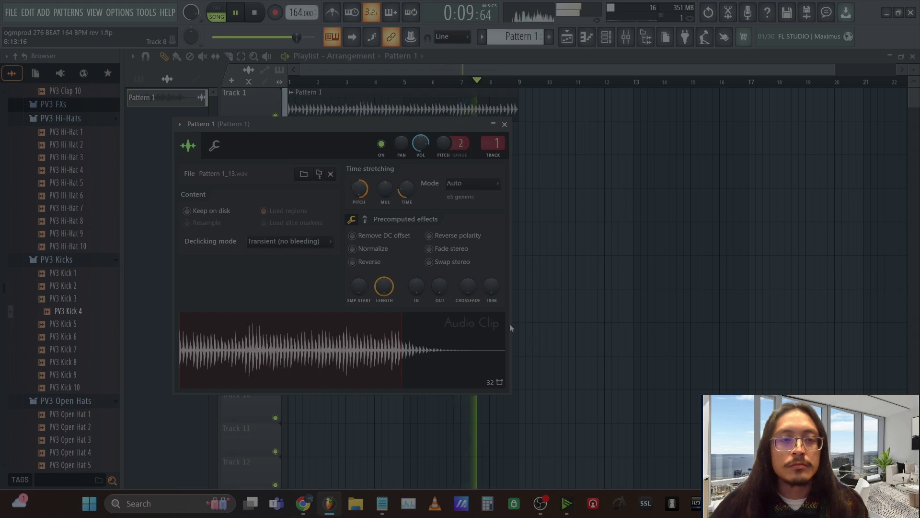
# Step: Reset the audio clip's pitch shift, stop playback and shorten the clip back to four bars
pyautogui.rightClick(360, 189)
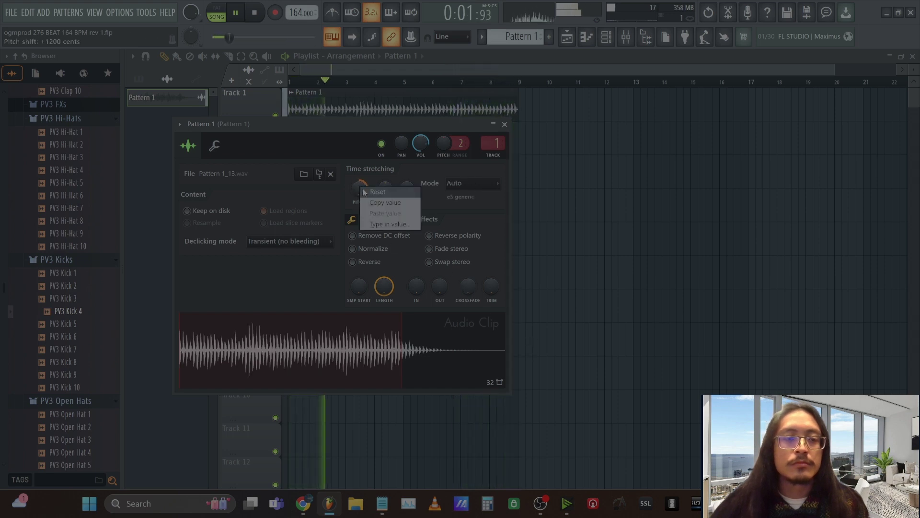
pyautogui.click(380, 198)
pyautogui.press('space')
pyautogui.moveTo(520, 109); pyautogui.dragTo(402, 116)
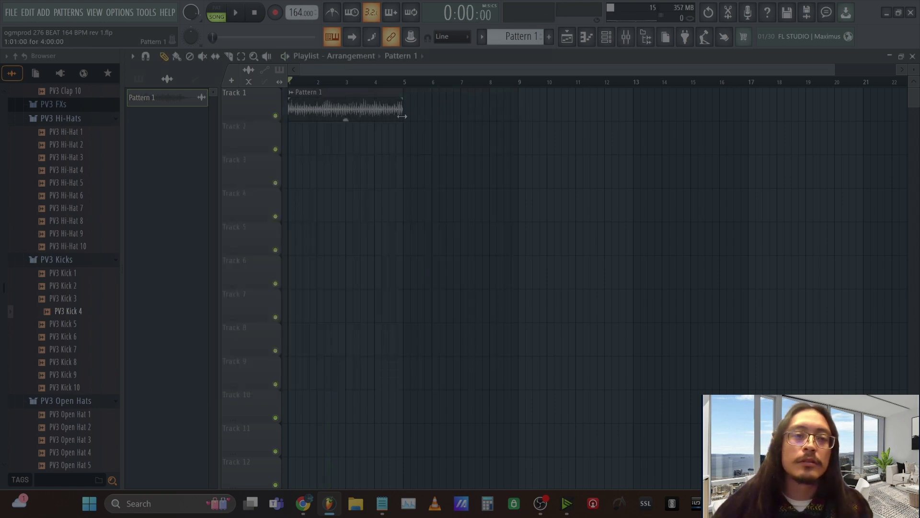
# Step: Load the E-4: PD Warm Pad preset in the JUPITER-8 and start playback to audition it
pyautogui.click(606, 38)
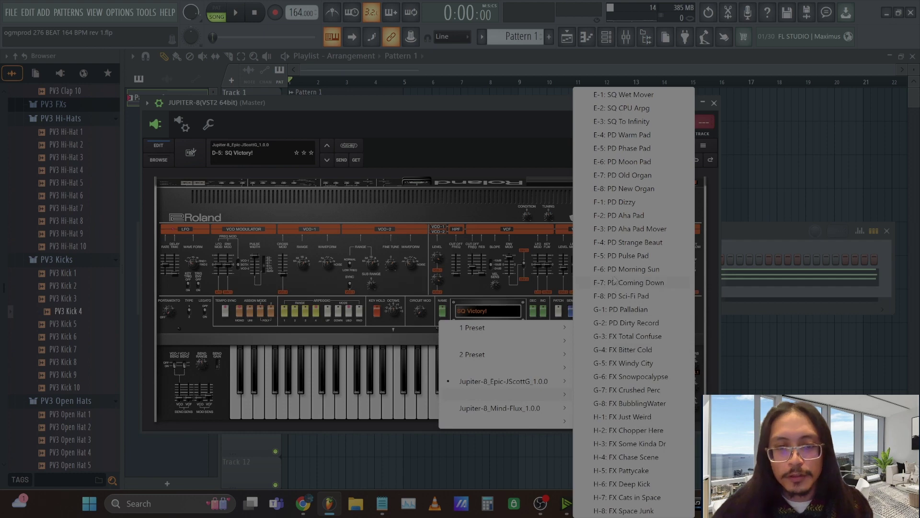
pyautogui.click(623, 135)
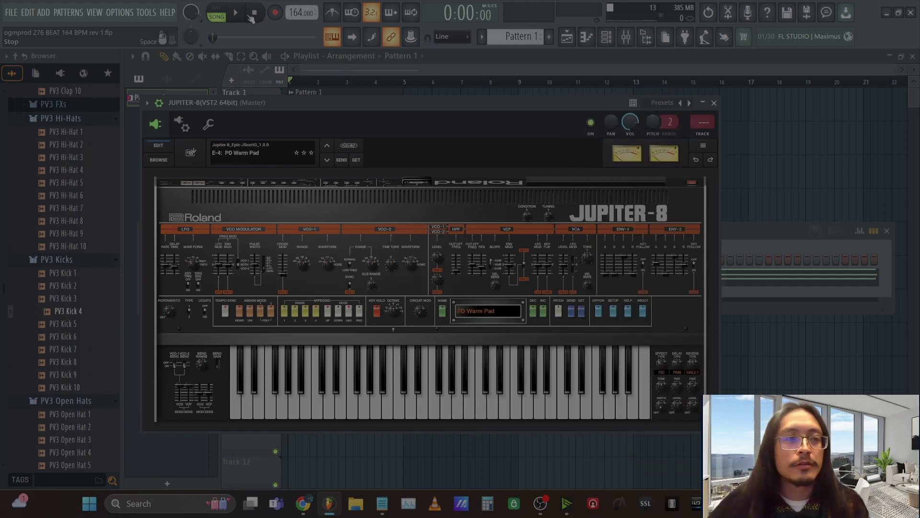
pyautogui.press('space')
# Step: Transpose all of the JUPITER-8 notes in Pattern 1 up one octave and play the result
pyautogui.click(738, 229)
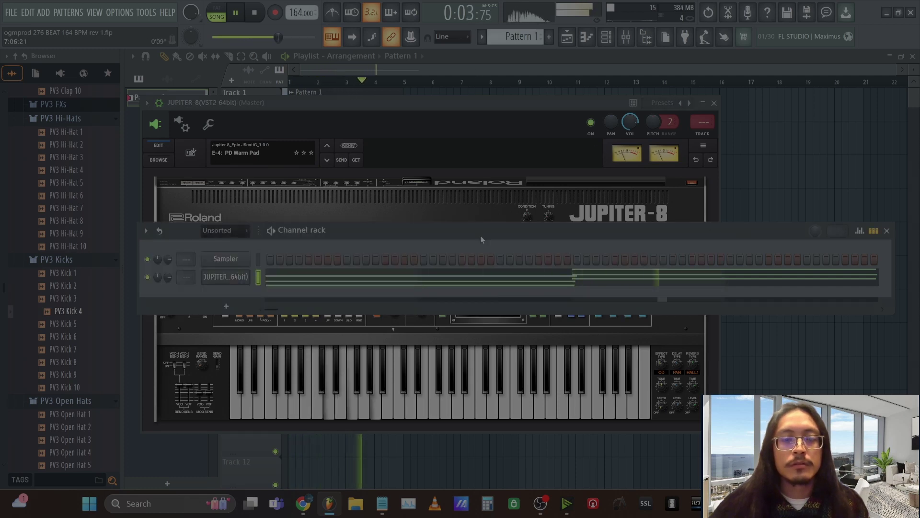
pyautogui.click(466, 283)
pyautogui.press('space')
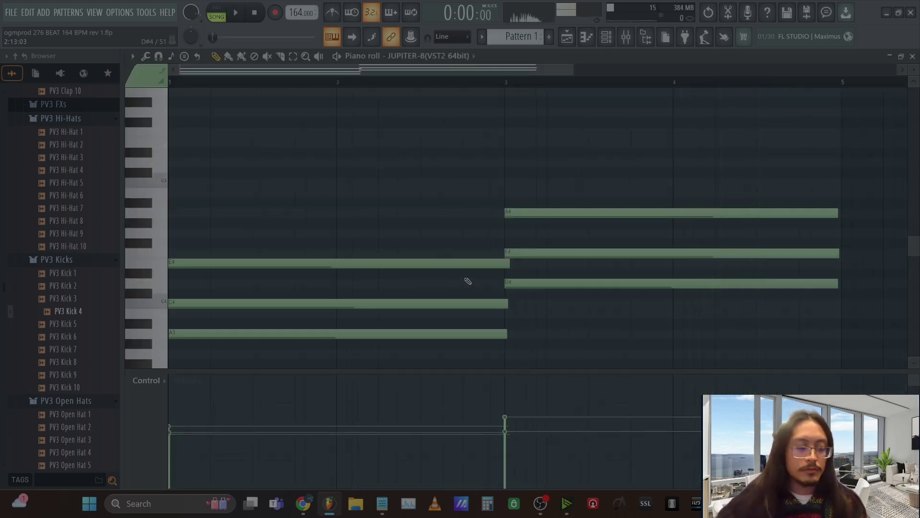
pyautogui.hotkey('ctrl', 'a')
pyautogui.hotkey('ctrl', 'Up')
pyautogui.press('space')
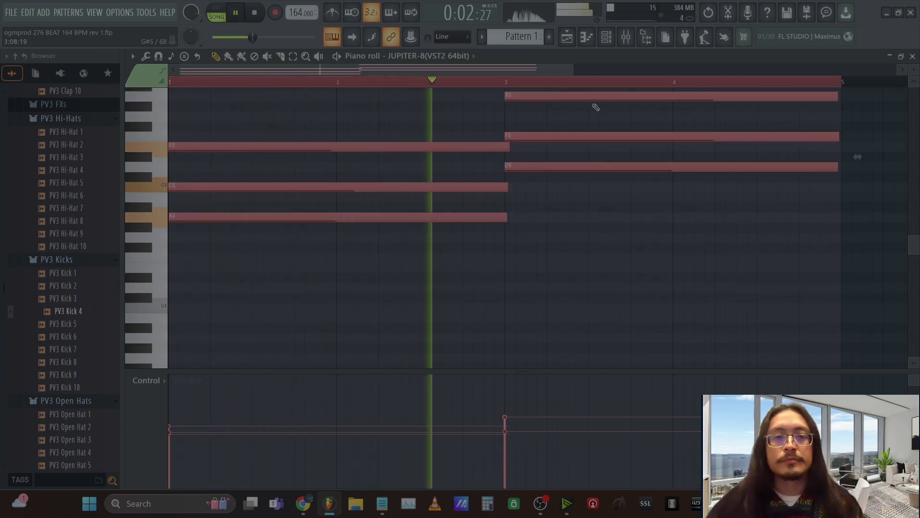
pyautogui.click(913, 56)
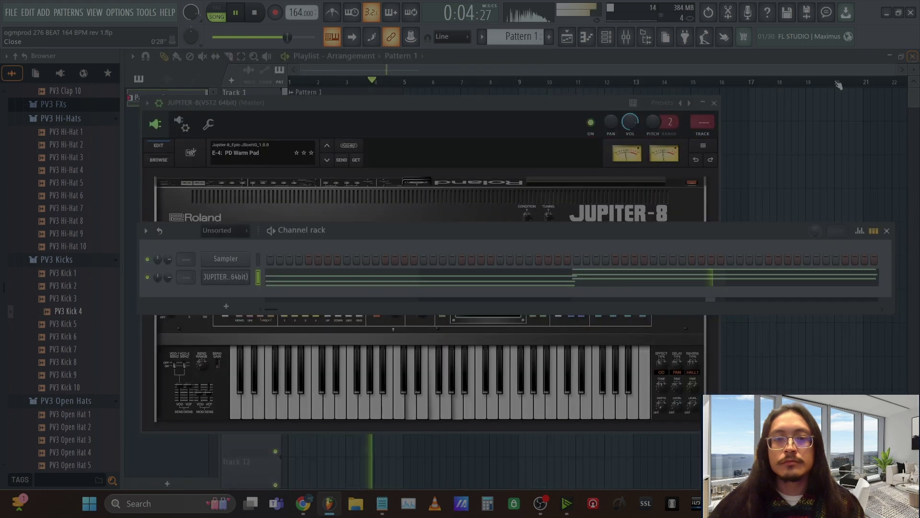
# Step: Shorten the three notes of the first JUPITER-8 chord so they end just before bar 3
pyautogui.click(600, 280)
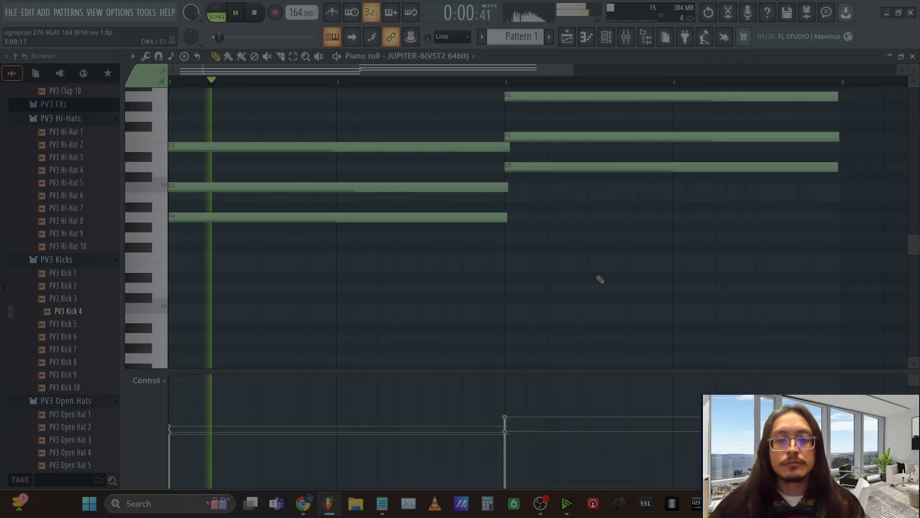
pyautogui.moveTo(507, 219); pyautogui.dragTo(496, 218)
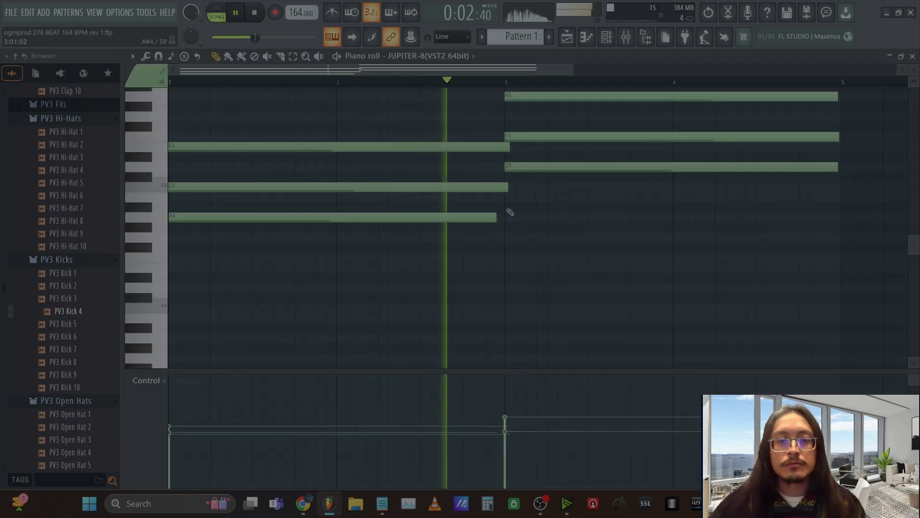
pyautogui.moveTo(507, 187); pyautogui.dragTo(497, 187)
pyautogui.moveTo(507, 148); pyautogui.dragTo(497, 148)
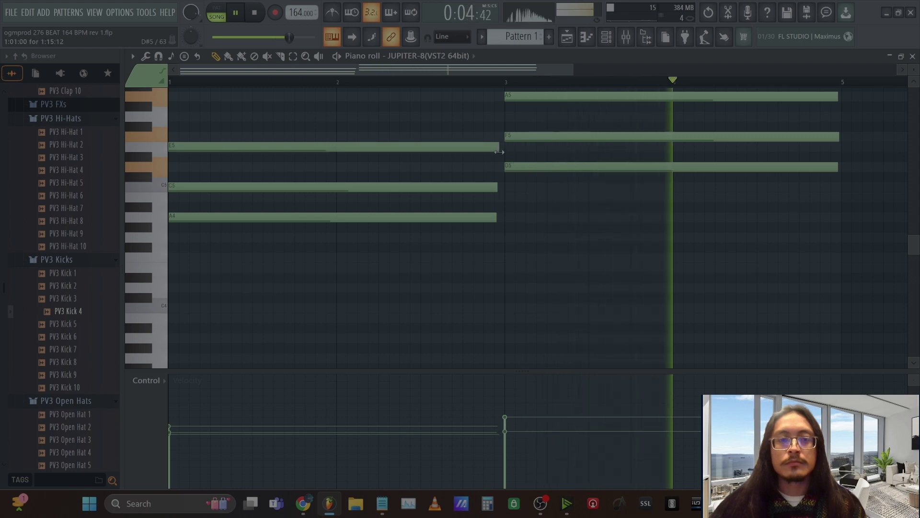
pyautogui.click(912, 56)
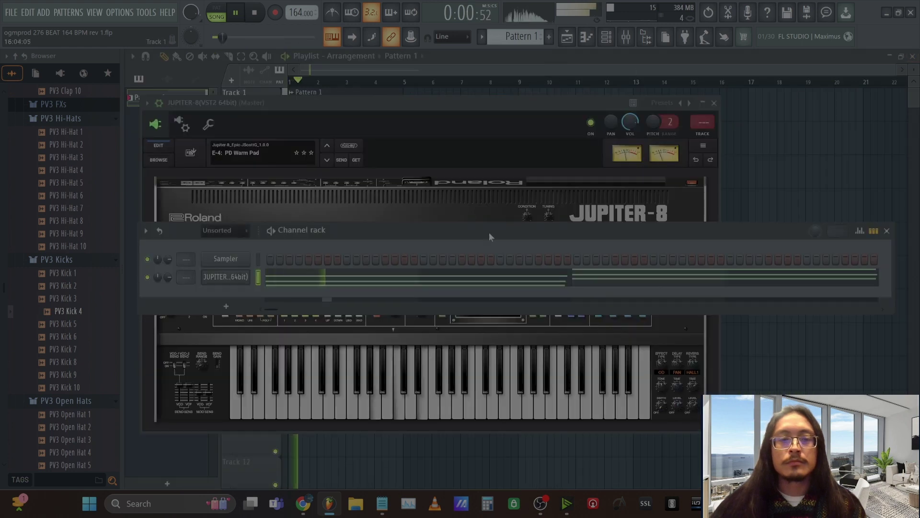
# Step: Load the E-5: PD Phase Pad preset in the JUPITER-8 and audition it with the arrangement
pyautogui.click(482, 105)
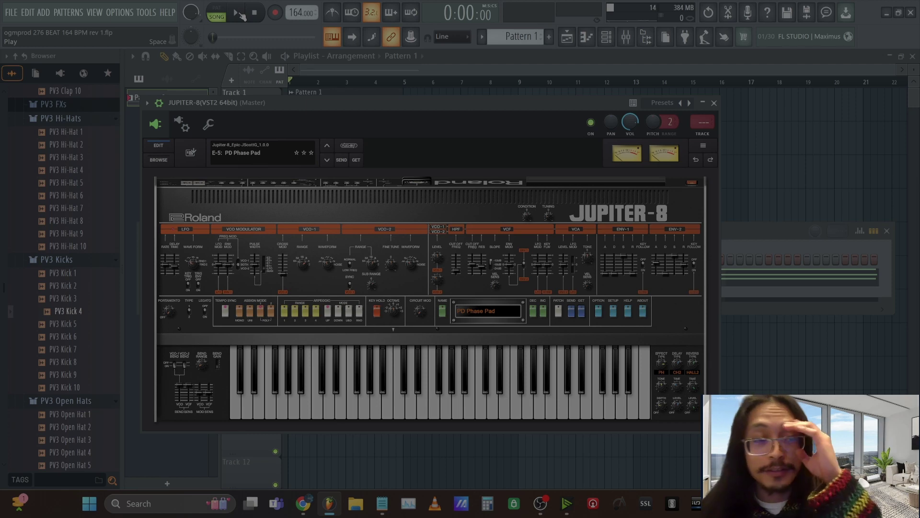
pyautogui.click(240, 14)
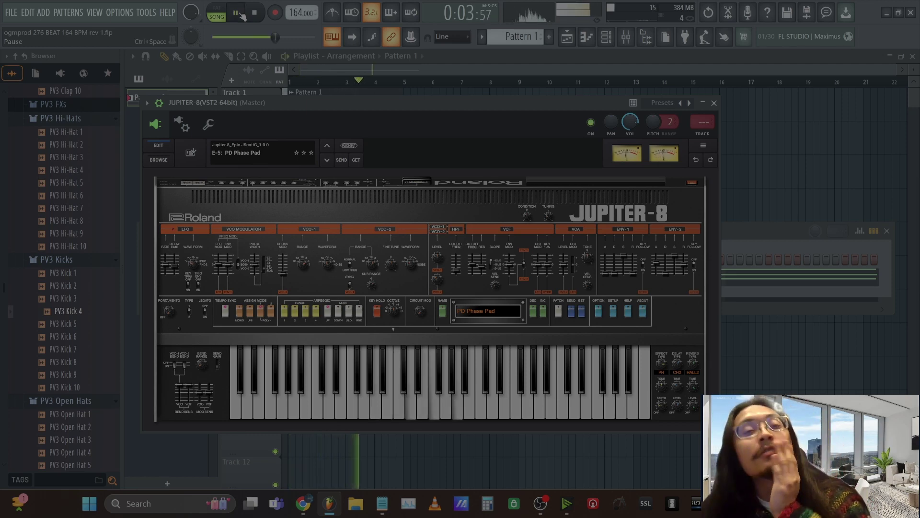
pyautogui.click(497, 70)
pyautogui.press('space')
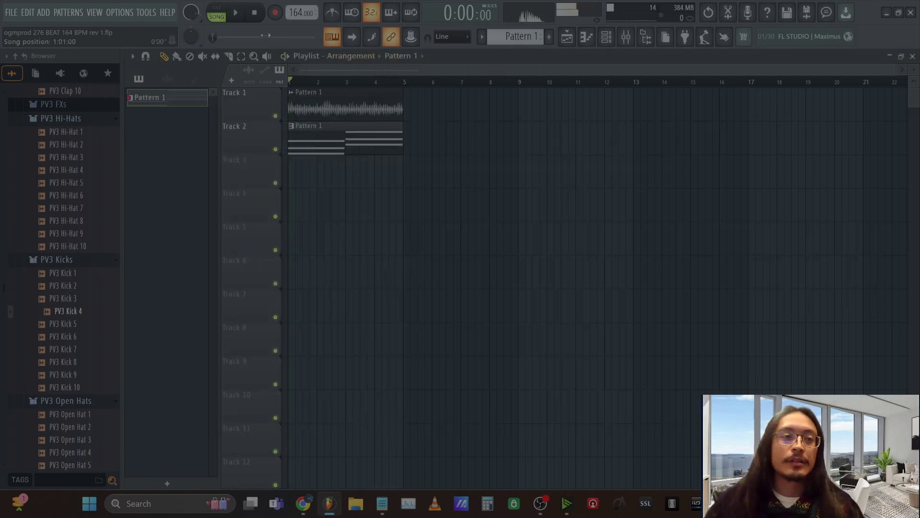
# Step: Render Pattern 1 as an audio clip on Track 2 and remove the tail beyond bar 5
pyautogui.rightClick(165, 98)
pyautogui.click(195, 314)
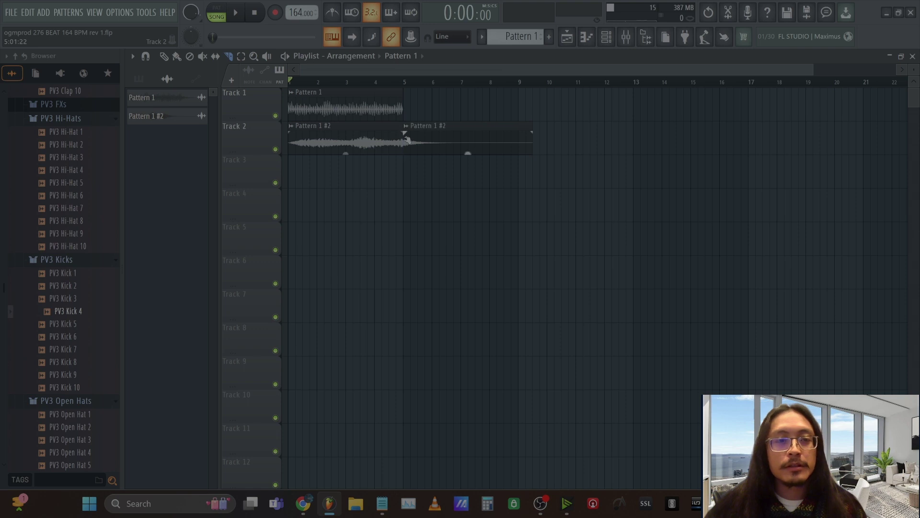
pyautogui.rightClick(444, 123)
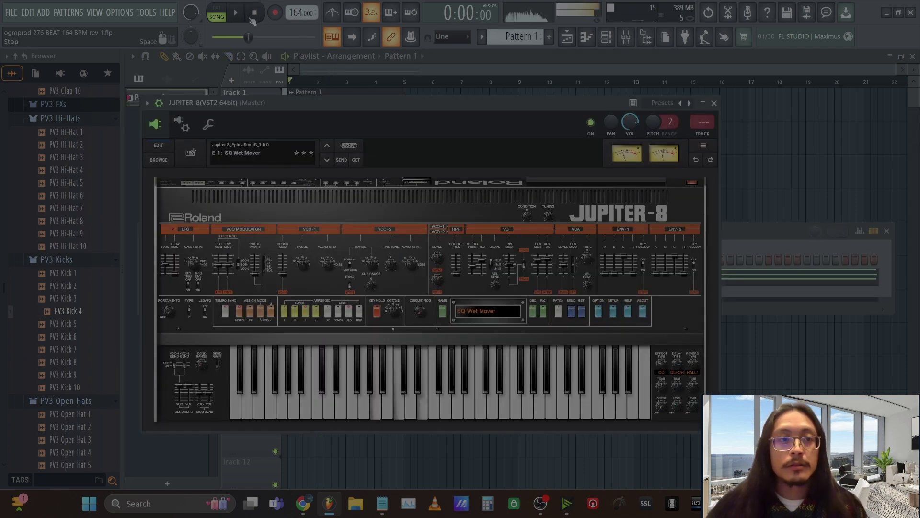
# Step: Load the A-4: SY Section 8 preset from the Jupiter-8_Mind-Flux_1.0.0 bank in the JUPITER-8
pyautogui.click(493, 312)
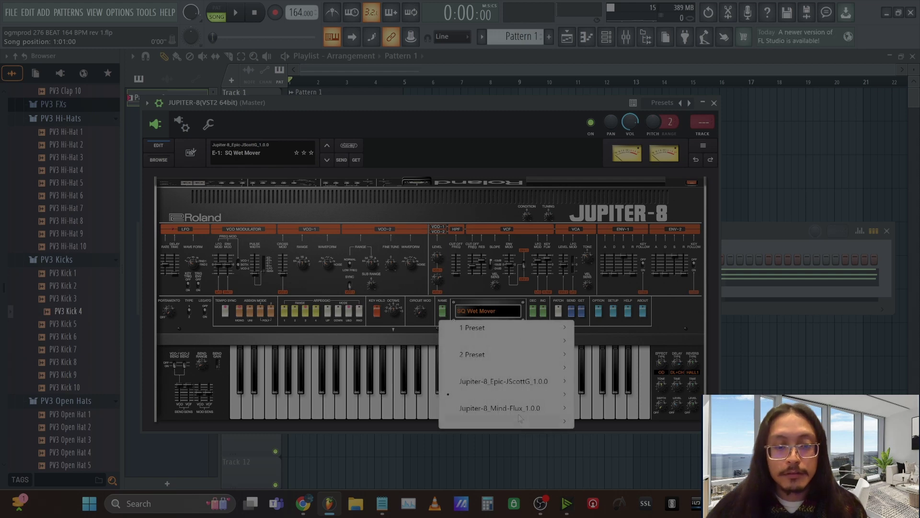
pyautogui.moveTo(520, 418)
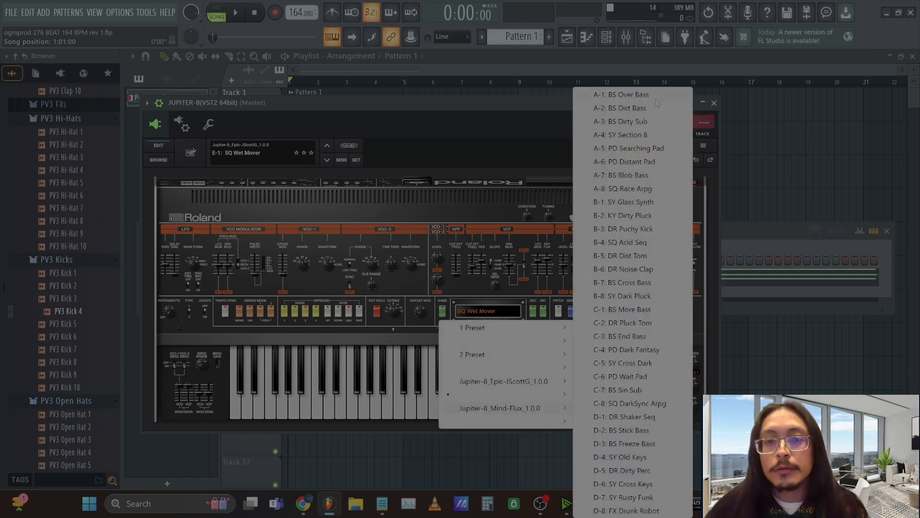
pyautogui.click(627, 135)
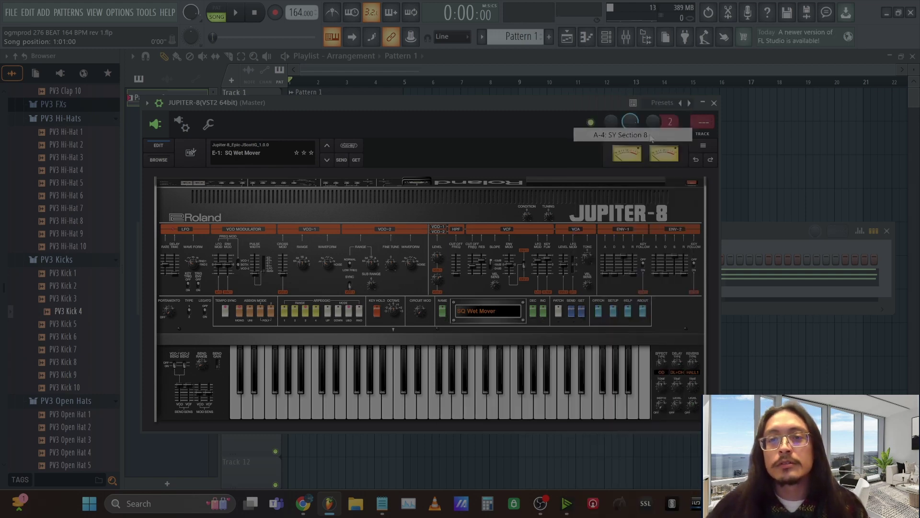
# Step: Cut the JUPITER-8 channel's notes out of Pattern 1 in the channel rack
pyautogui.click(747, 229)
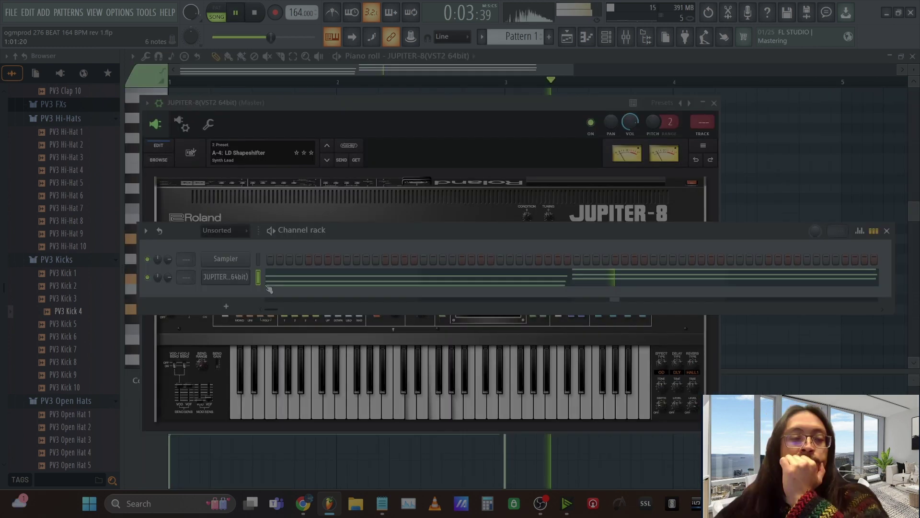
pyautogui.rightClick(249, 276)
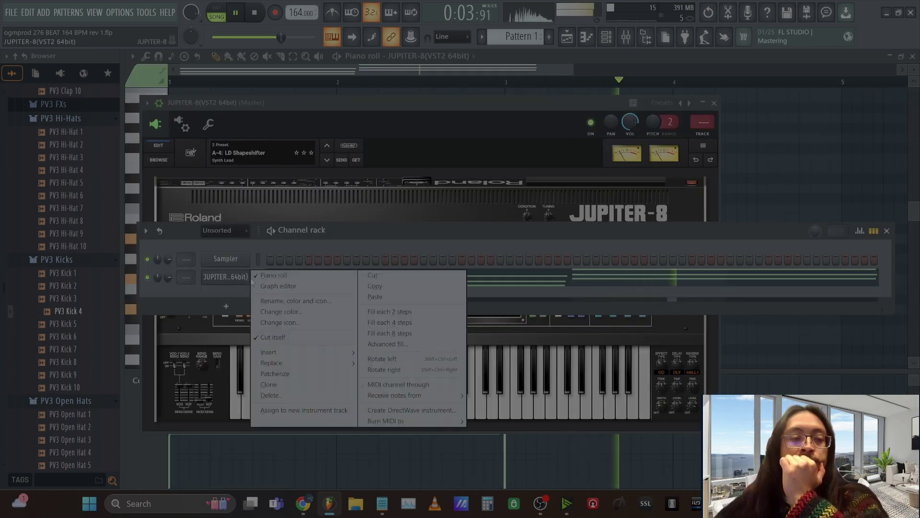
pyautogui.click(372, 275)
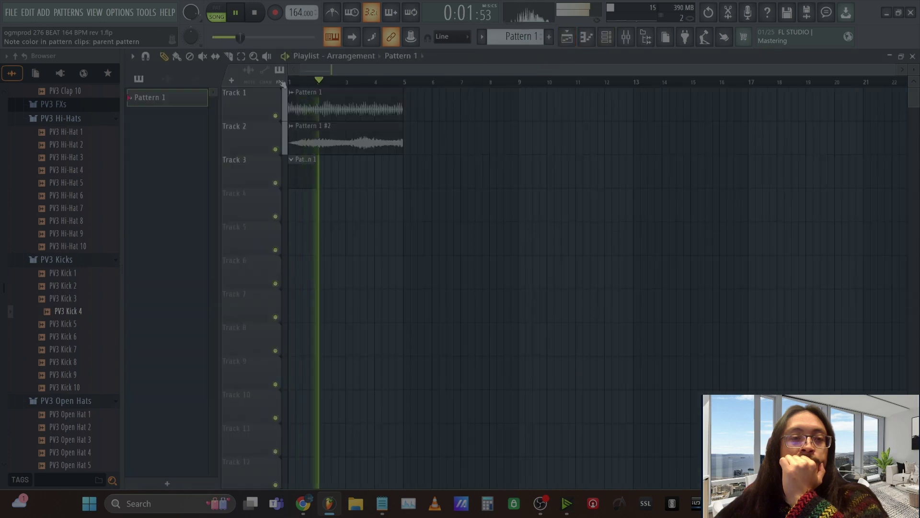
# Step: Check both audio clips' channel settings and set the Pattern 1 clip's channel volume to 55%
pyautogui.click(168, 79)
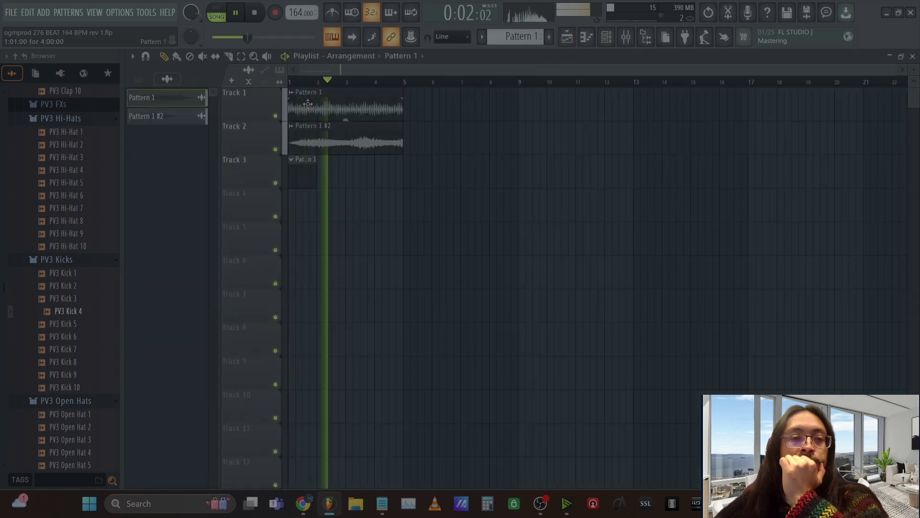
pyautogui.click(144, 97)
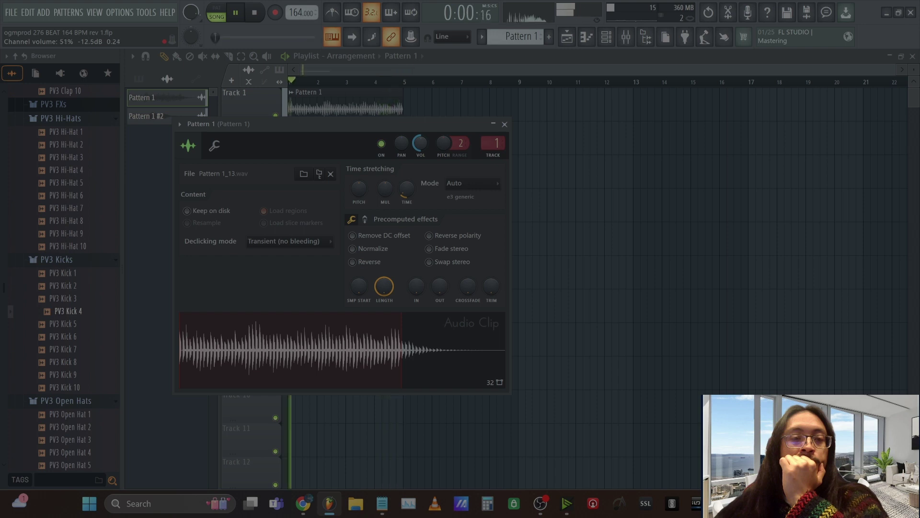
pyautogui.click(504, 124)
pyautogui.doubleClick(369, 127)
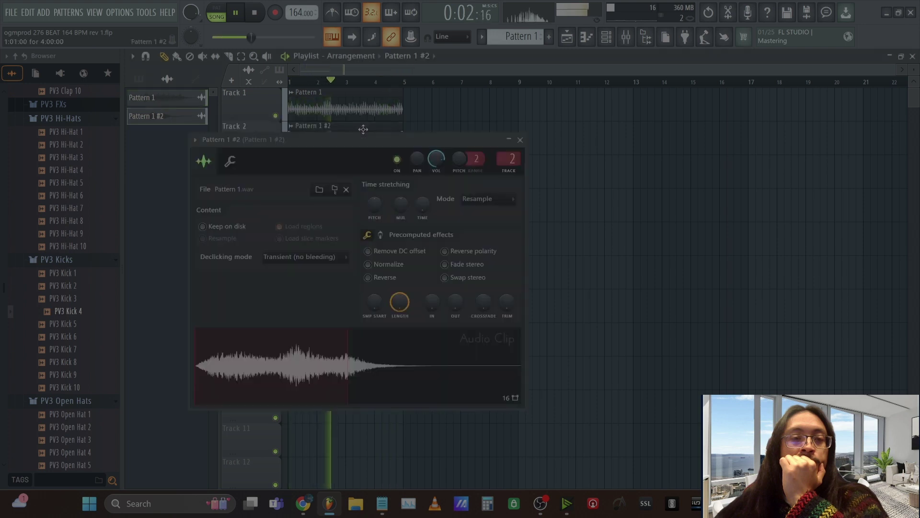
pyautogui.doubleClick(393, 108)
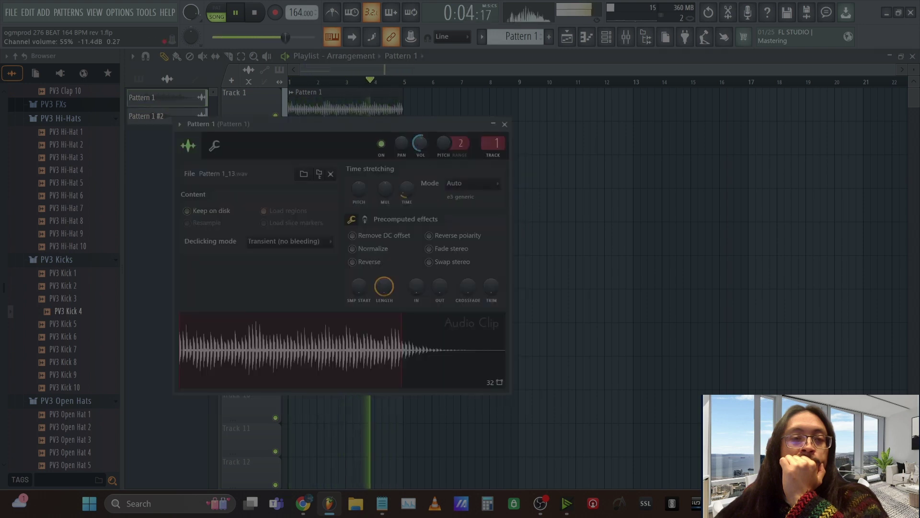
pyautogui.press('Escape')
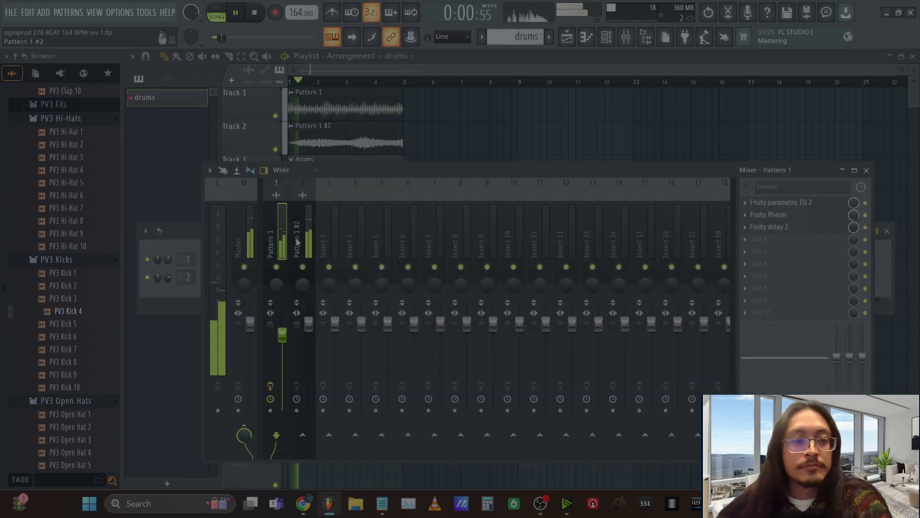
# Step: Add Fruity Love Philter with the Basic gate preset to the Pattern 1 #2 mixer track and set its mix level to 56%
pyautogui.click(297, 242)
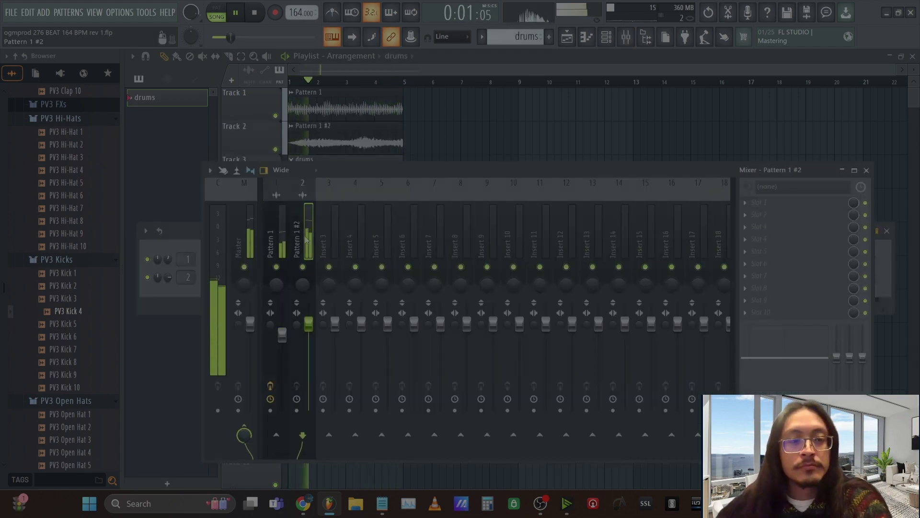
pyautogui.click(742, 203)
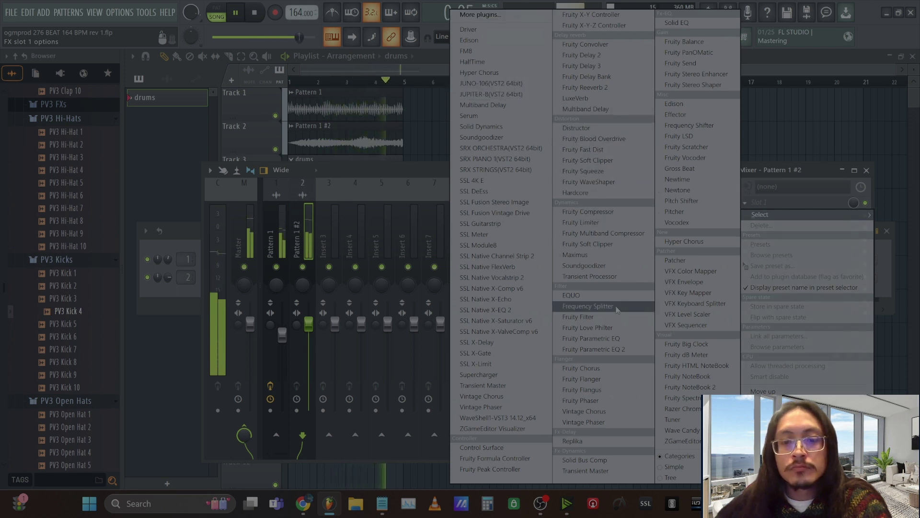
pyautogui.click(618, 327)
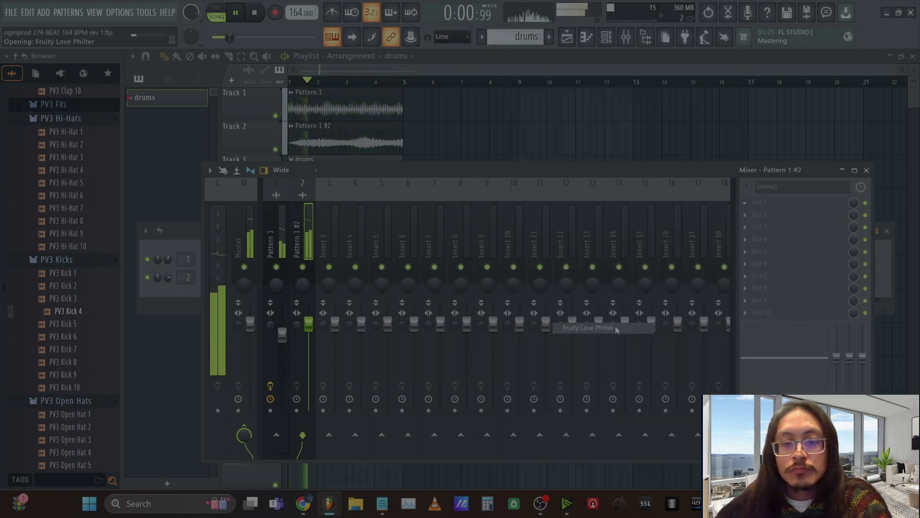
pyautogui.click(593, 170)
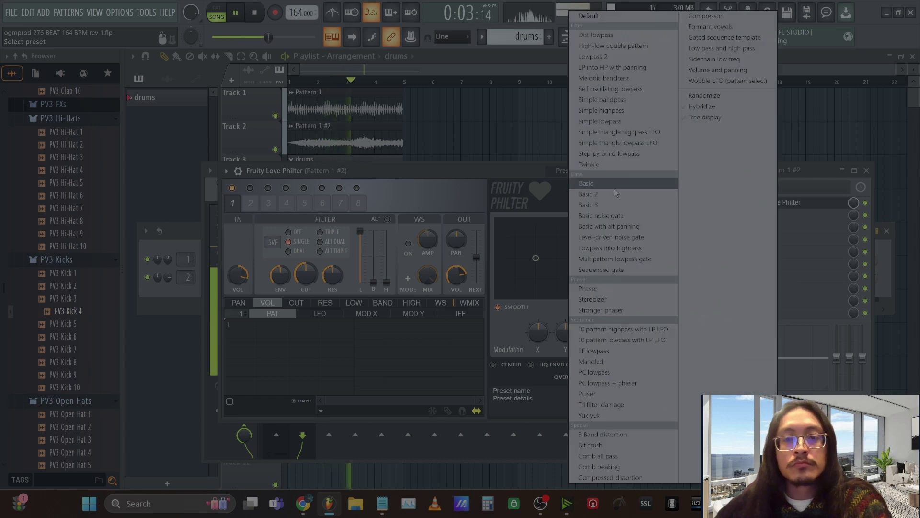
pyautogui.click(608, 193)
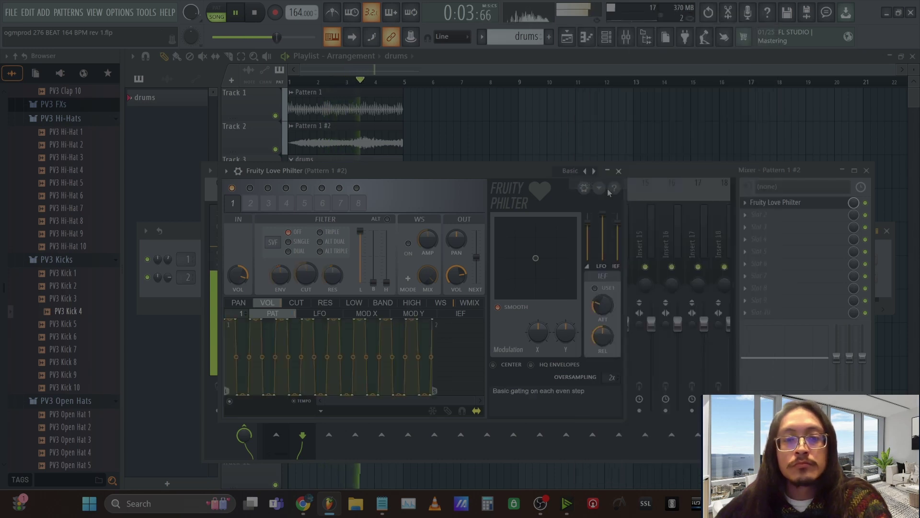
pyautogui.click(860, 204)
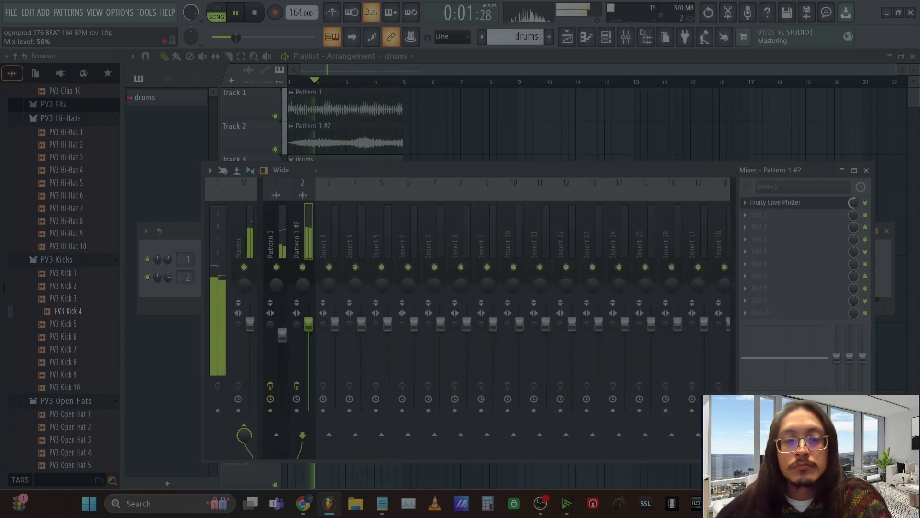
pyautogui.press('Left')
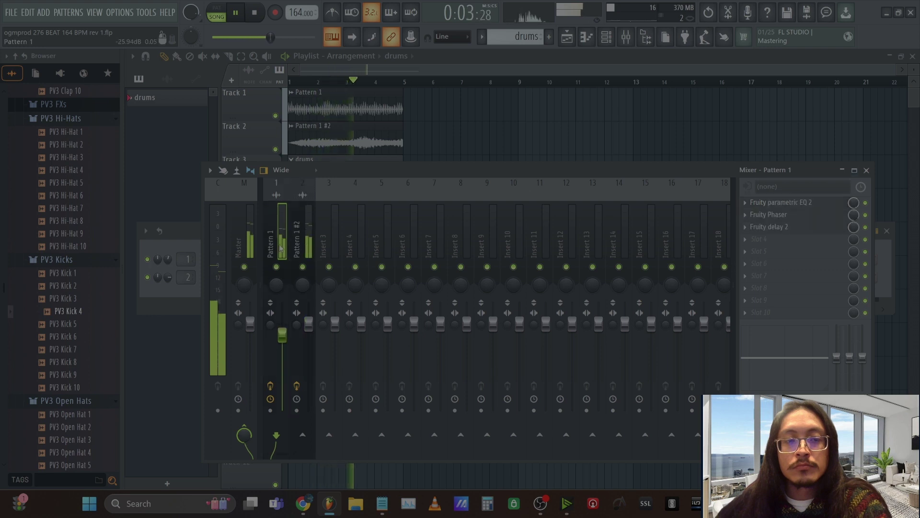
pyautogui.click(745, 242)
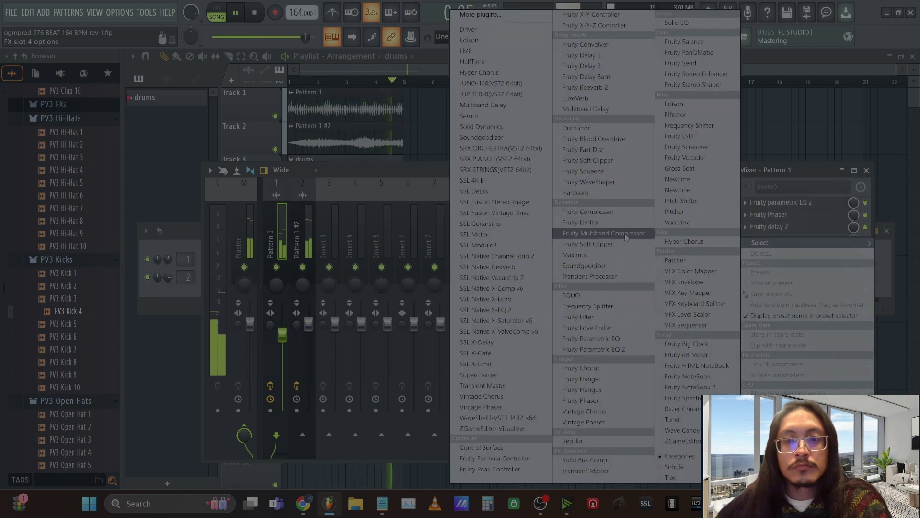
pyautogui.press('Escape')
pyautogui.press('Right')
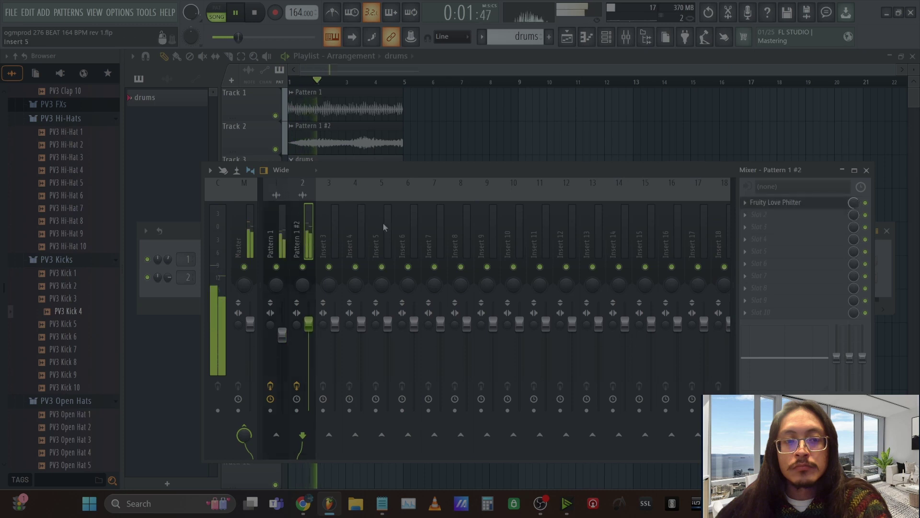
# Step: Copy the Fruity Love Philter with its settings from Pattern 1 #2 to the Pattern 1 mixer track and set its mix level to 34%
pyautogui.click(747, 205)
pyautogui.moveTo(767, 254); pyautogui.dragTo(278, 244)
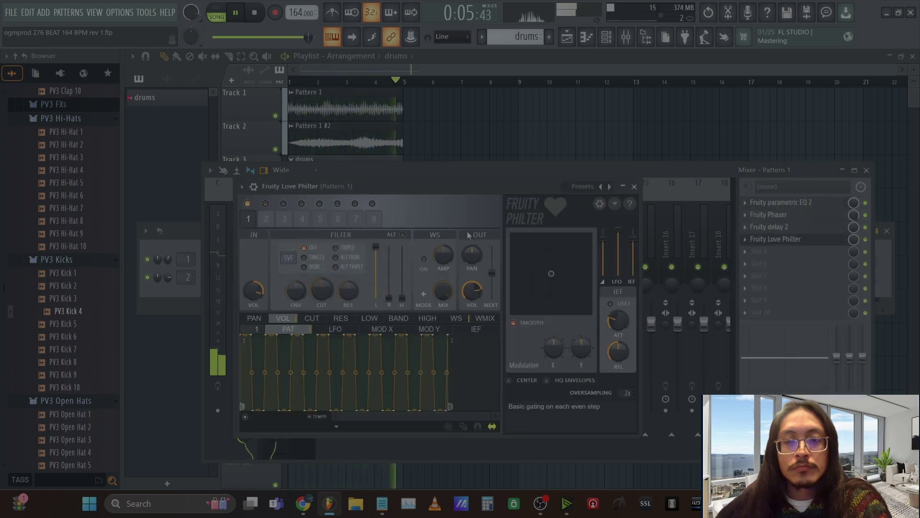
pyautogui.moveTo(535, 185); pyautogui.dragTo(630, 152)
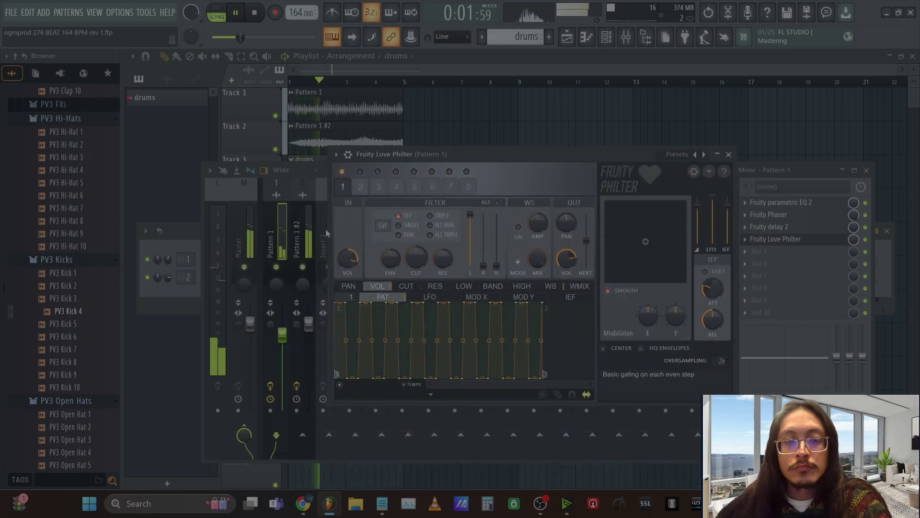
pyautogui.click(286, 248)
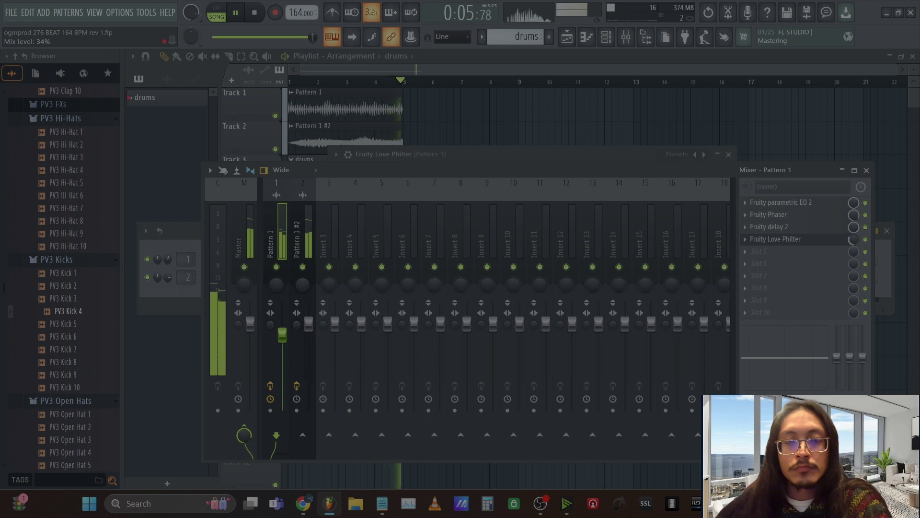
pyautogui.moveTo(303, 37)
pyautogui.mouseDown()
pyautogui.moveTo(237, 37)
pyautogui.moveTo(306, 37)
pyautogui.mouseUp()
# Step: Add Fruity Reeverb 2 to the second effect slot of Pattern 1 #2, lower the track's high EQ band and close the mixer
pyautogui.click(302, 235)
pyautogui.click(747, 218)
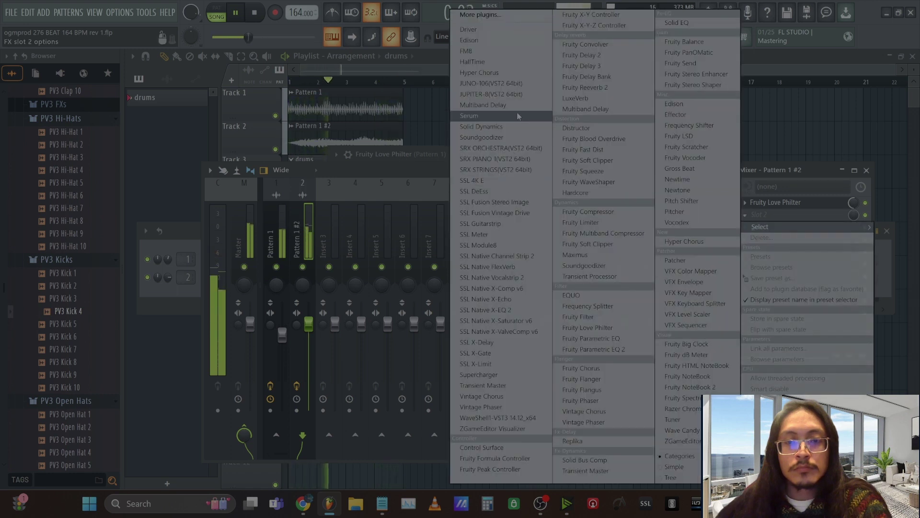
pyautogui.click(627, 89)
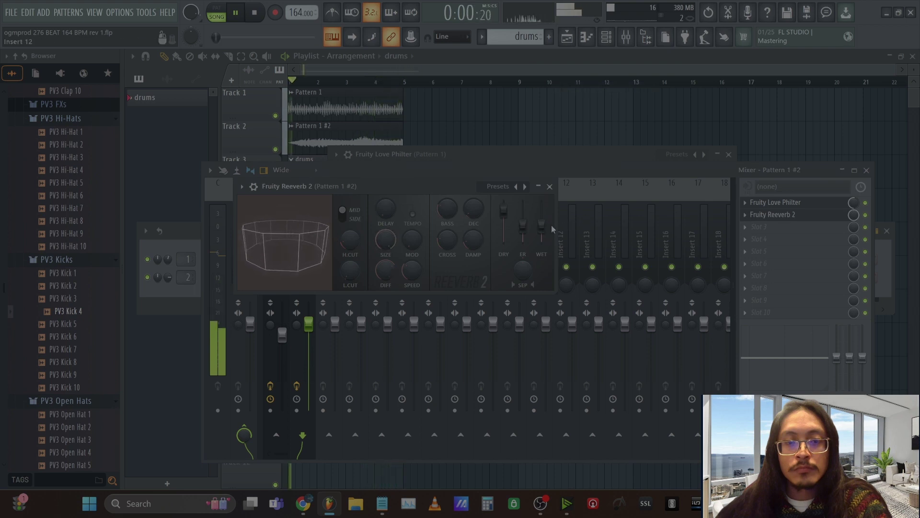
pyautogui.click(550, 187)
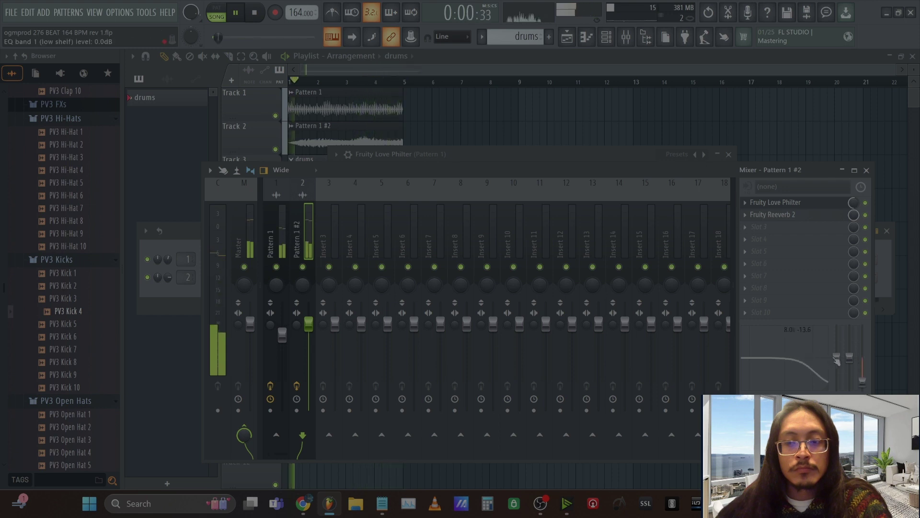
pyautogui.click(866, 171)
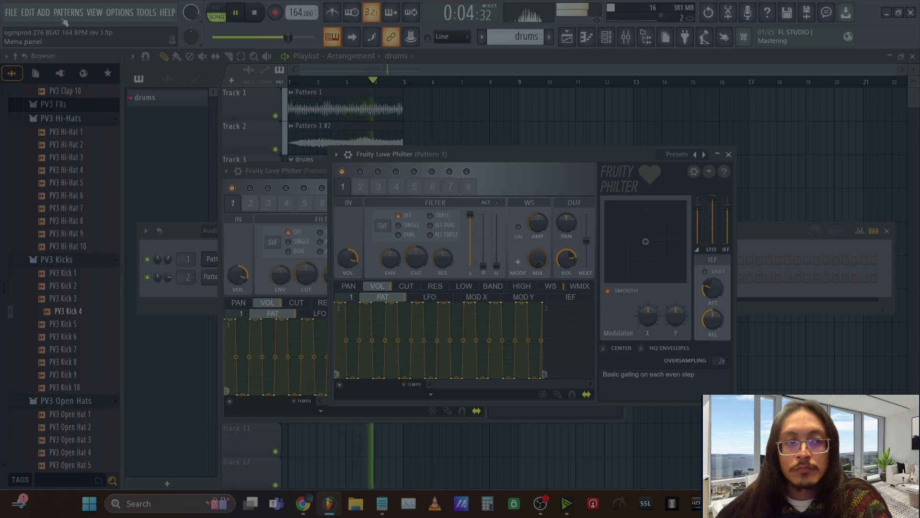
# Step: Add a Sytrus synth channel and bring up the channel rack
pyautogui.click(43, 12)
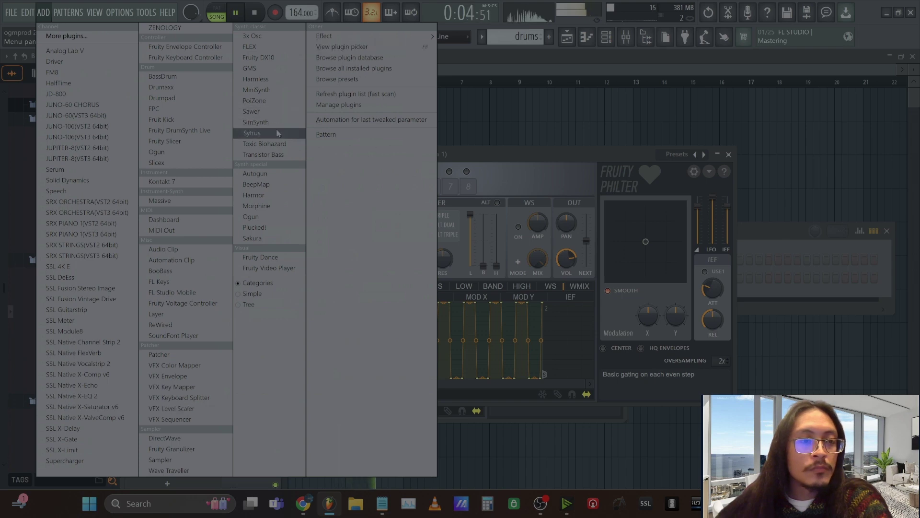
pyautogui.click(254, 133)
pyautogui.press('F6')
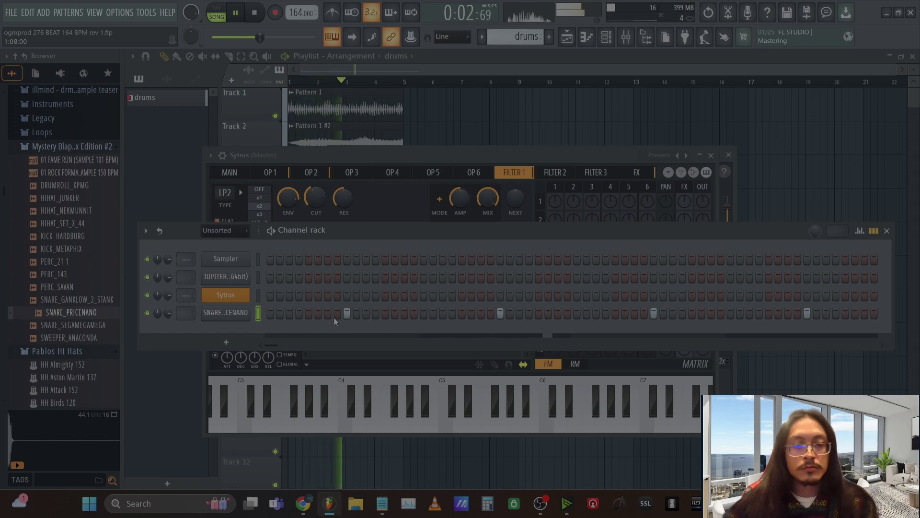
# Step: Try a sparser SNARE_PRICENANO rhythm by moving the hits on steps 9 and 25 to steps 17 and 33 during playback
pyautogui.press('space')
pyautogui.click(346, 315)
pyautogui.press('space')
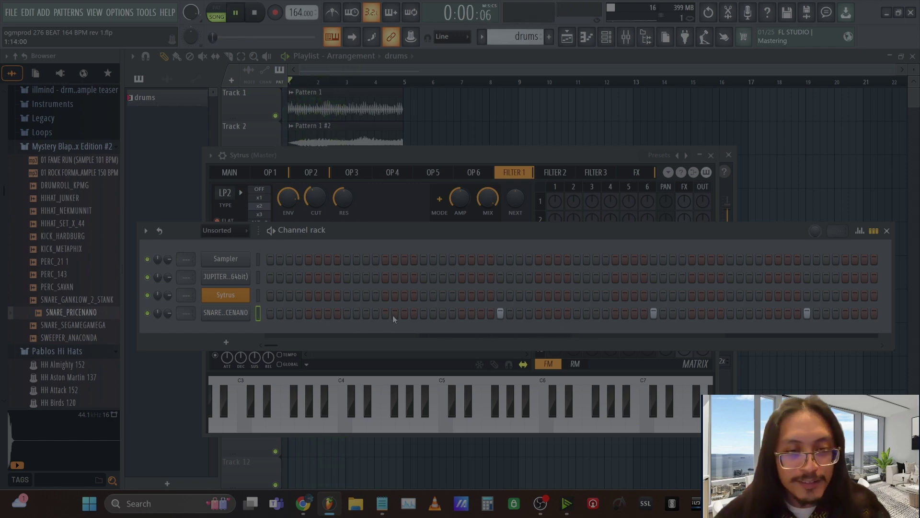
pyautogui.click(423, 314)
pyautogui.click(500, 313)
pyautogui.click(577, 313)
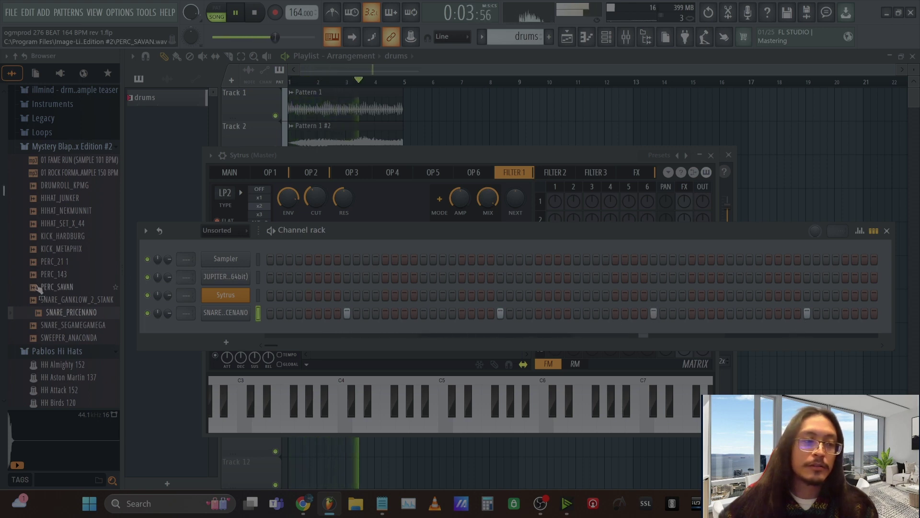
# Step: Find PV3 Clap 10 in the PVLACE Drumkit Vol.3 claps and add it as a new channel below the snare
pyautogui.scroll(-8, 48, 281)
pyautogui.scroll(-10, 48, 281)
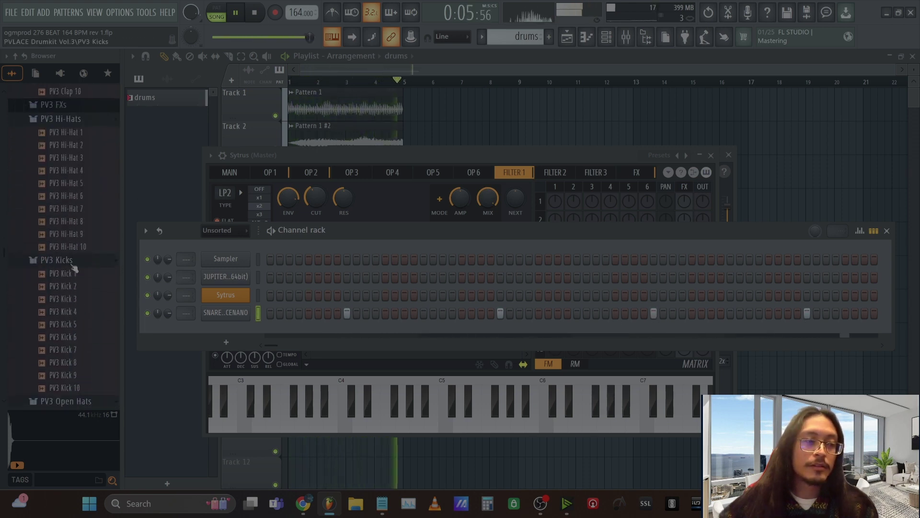
pyautogui.scroll(-5, 85, 331)
pyautogui.moveTo(99, 268); pyautogui.dragTo(283, 336)
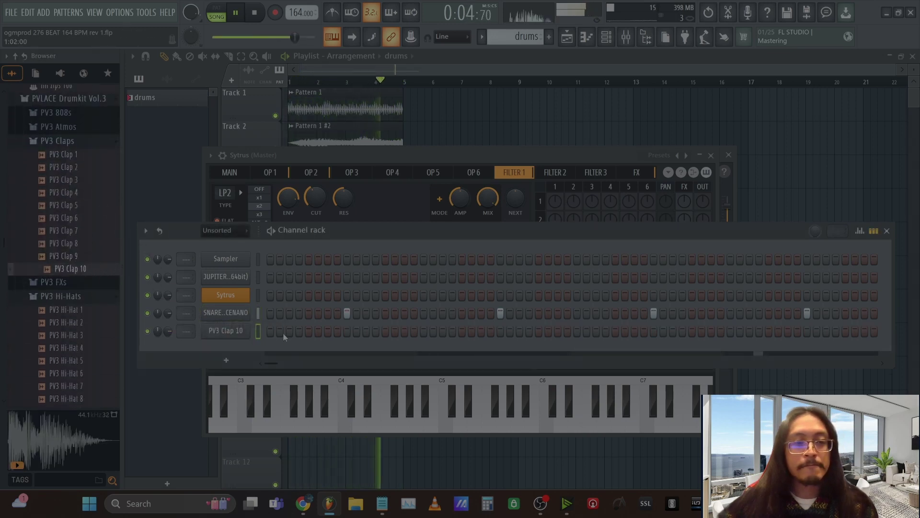
# Step: Place PV3 Clap 10 hits on steps 9, 19 and 41, and add PV3 Hi-Hat 4 with hits including steps 1, 3, 9 and 19
pyautogui.click(346, 332)
pyautogui.click(442, 332)
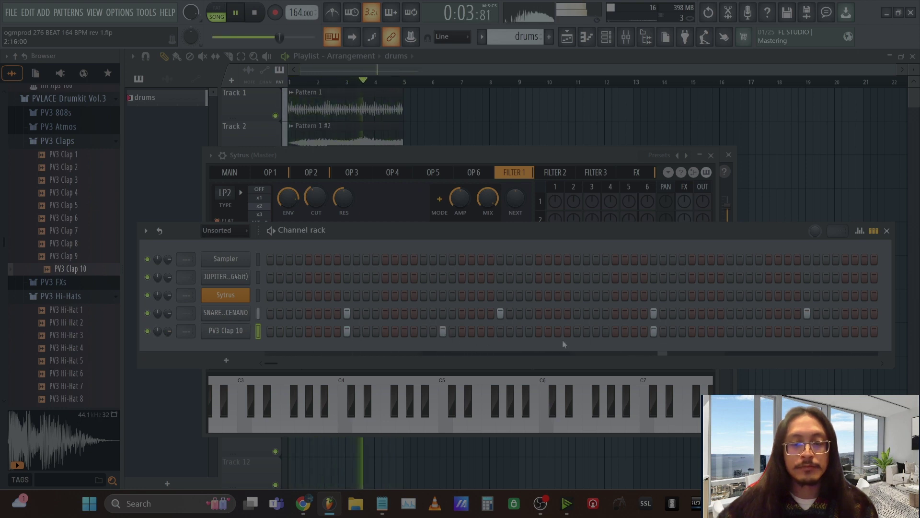
pyautogui.moveTo(83, 351); pyautogui.dragTo(257, 349)
pyautogui.click(270, 350)
pyautogui.click(290, 350)
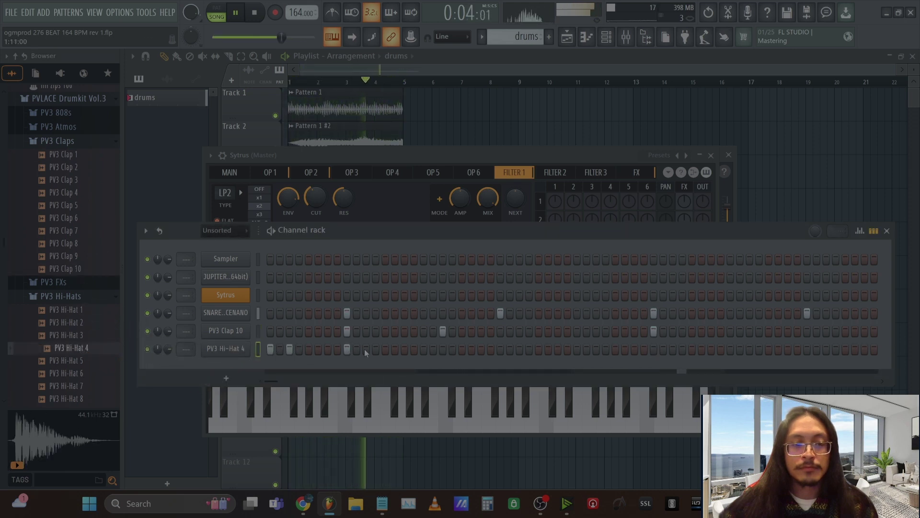
pyautogui.click(443, 350)
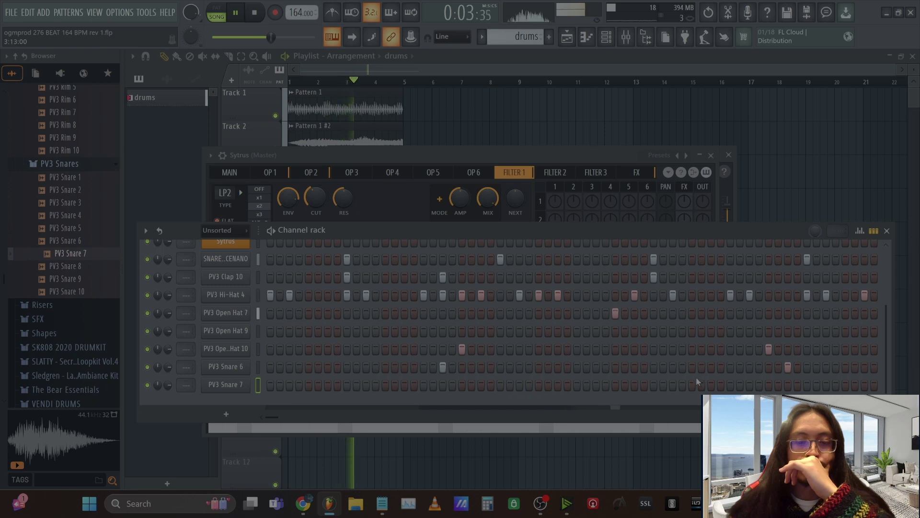
# Step: Move the PV3 Snare 6 hit on step 55 to step 63 and place a PV3 Snare 7 hit on step 31
pyautogui.press('Up')
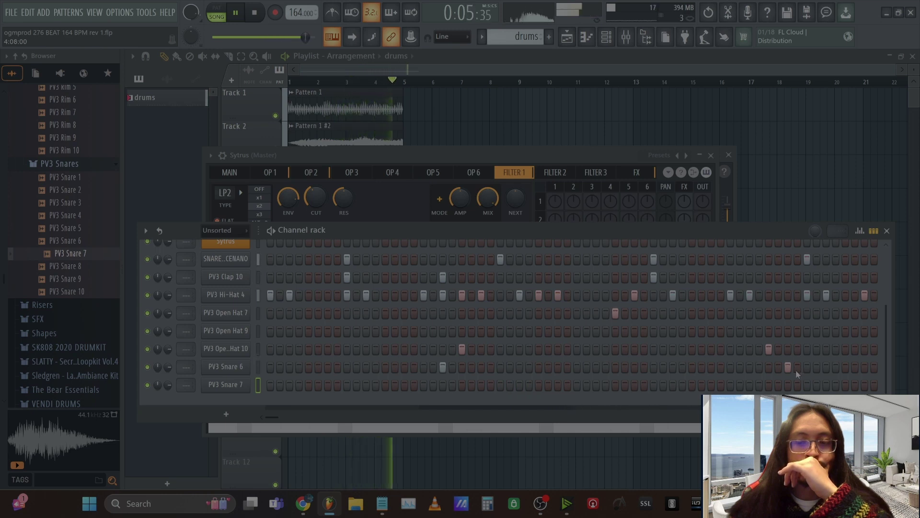
pyautogui.click(788, 368)
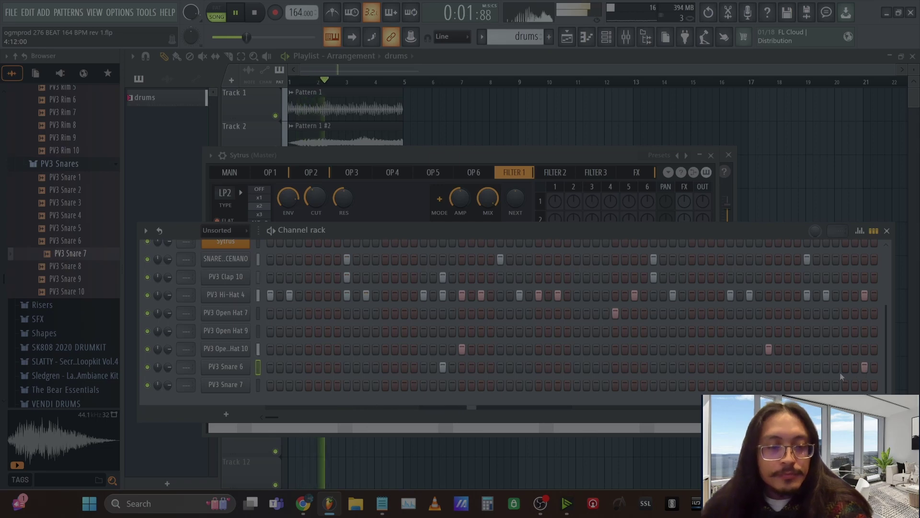
pyautogui.click(596, 385)
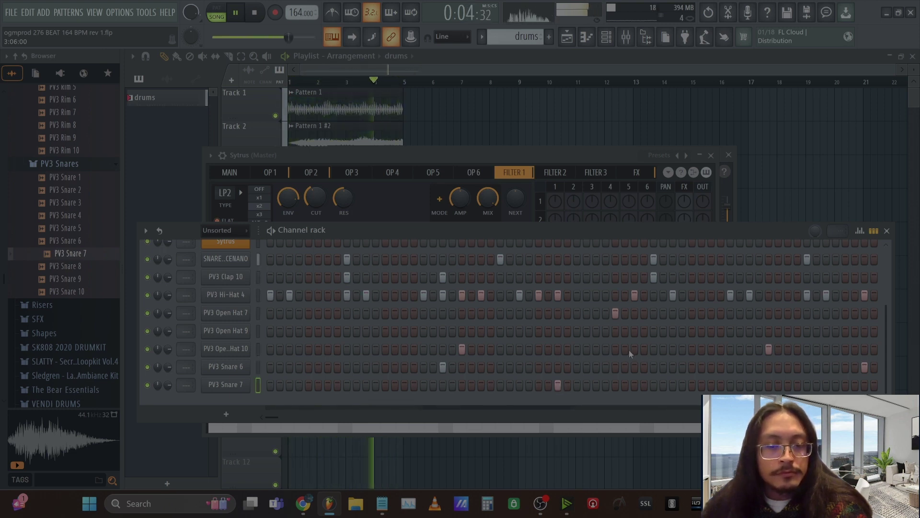
pyautogui.press('space')
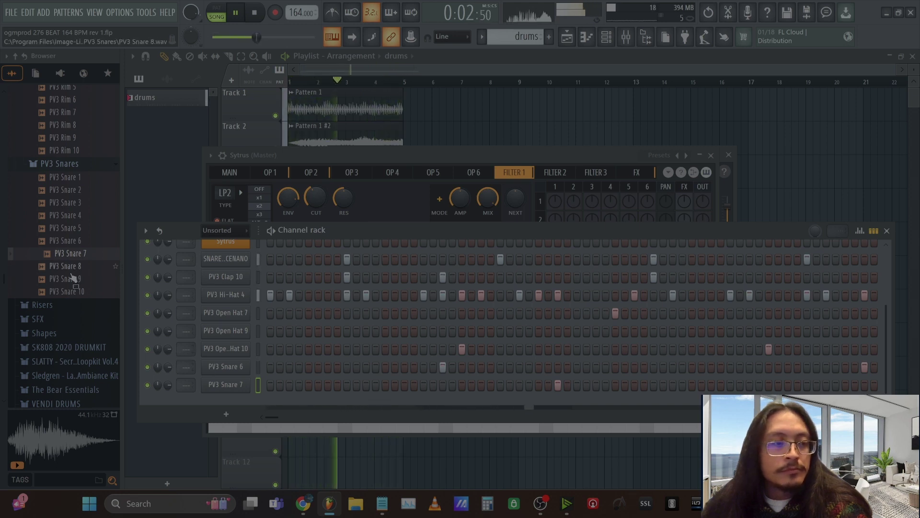
# Step: Audition PV3 Snare 1 and Riser Noise Metal while browsing the PV3 Snares and Risers sample folders
pyautogui.click(88, 179)
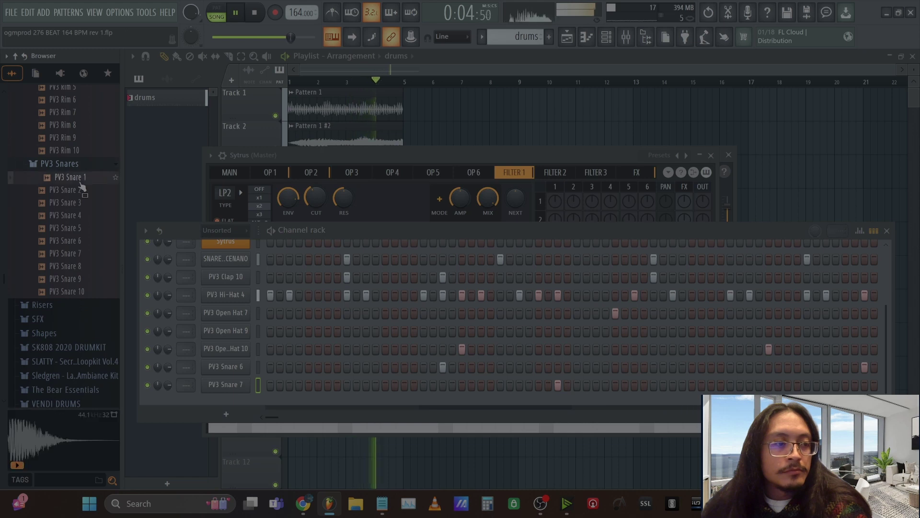
pyautogui.scroll(-5, 88, 230)
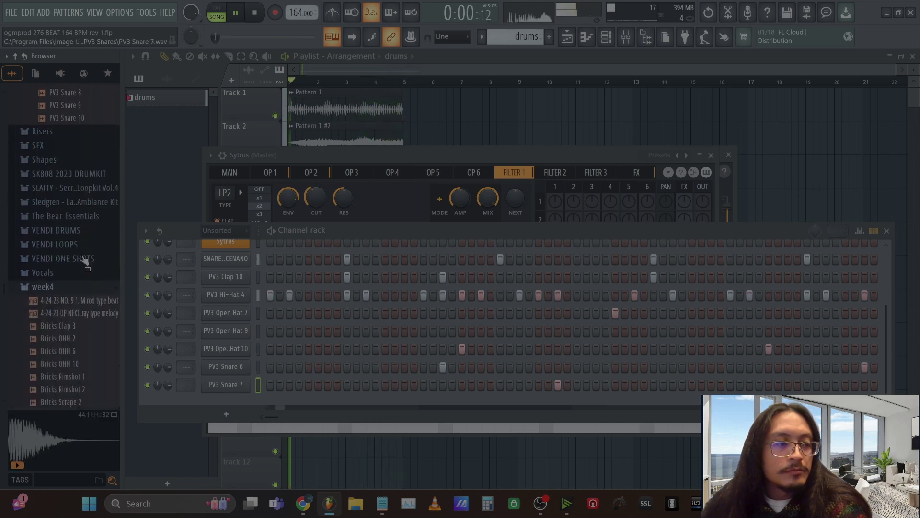
pyautogui.click(91, 144)
pyautogui.click(63, 232)
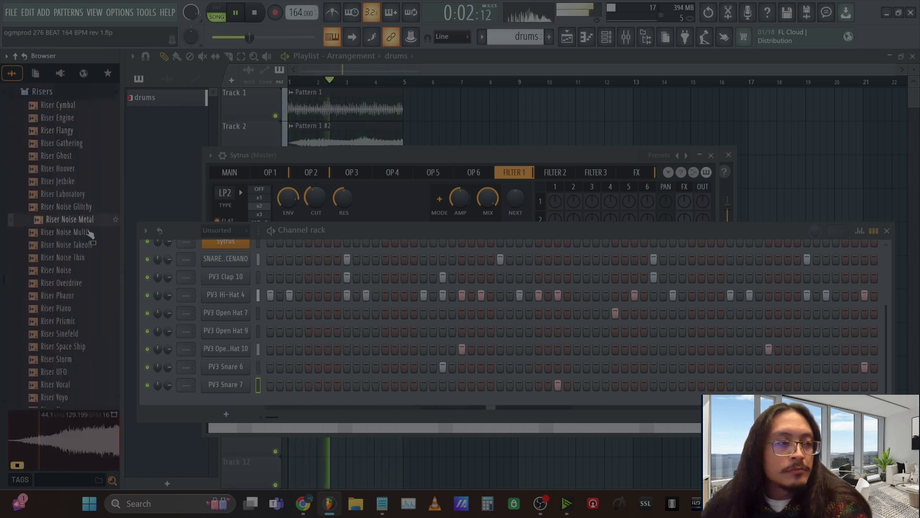
pyautogui.scroll(-8, 72, 264)
pyautogui.click(76, 292)
pyautogui.scroll(2, 77, 292)
pyautogui.scroll(7, 76, 293)
pyautogui.scroll(-4, 78, 293)
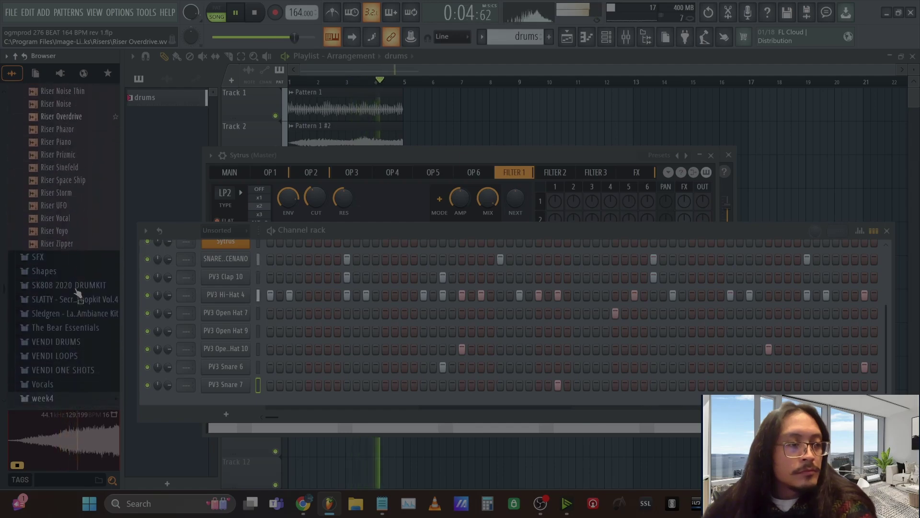
pyautogui.scroll(4, 79, 290)
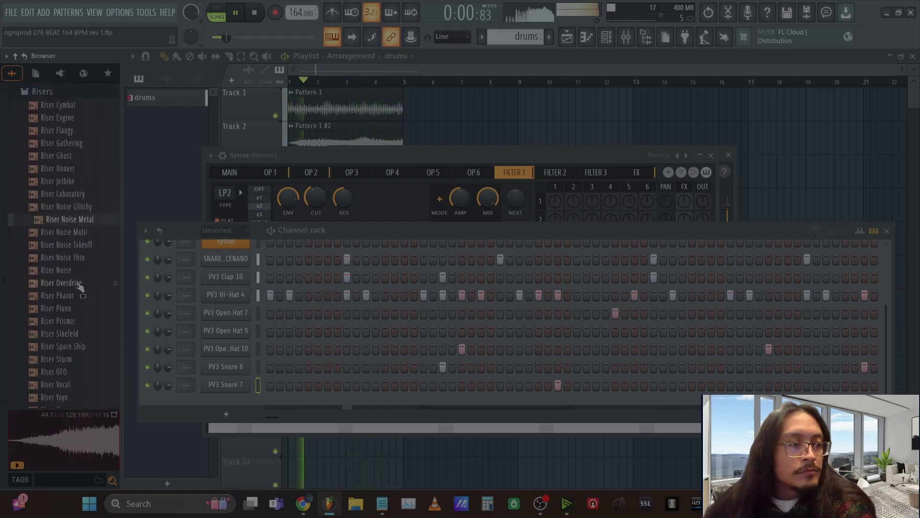
pyautogui.click(78, 284)
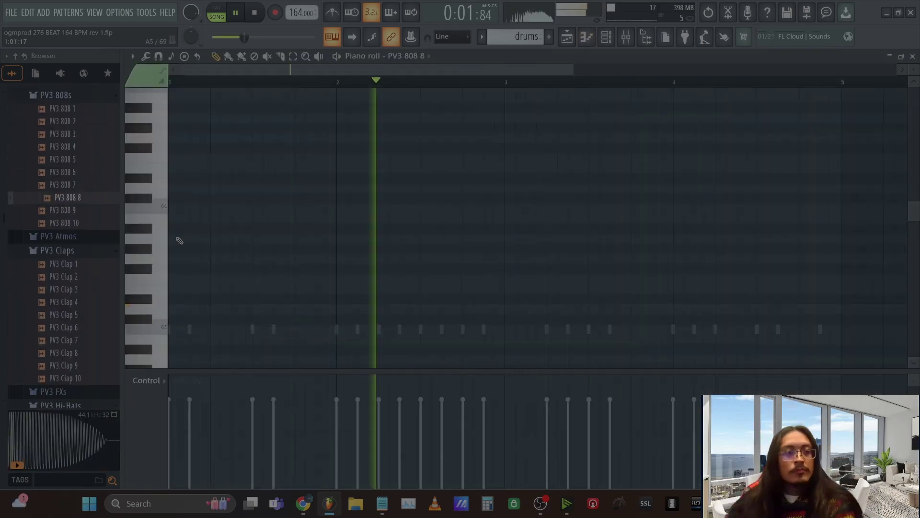
# Step: Sketch the PV3 808 8 line with A5 notes on bar 1 steps 1 and 7, and D5 notes at 2:05, 3:01 and 3:05
pyautogui.click(177, 238)
pyautogui.click(275, 238)
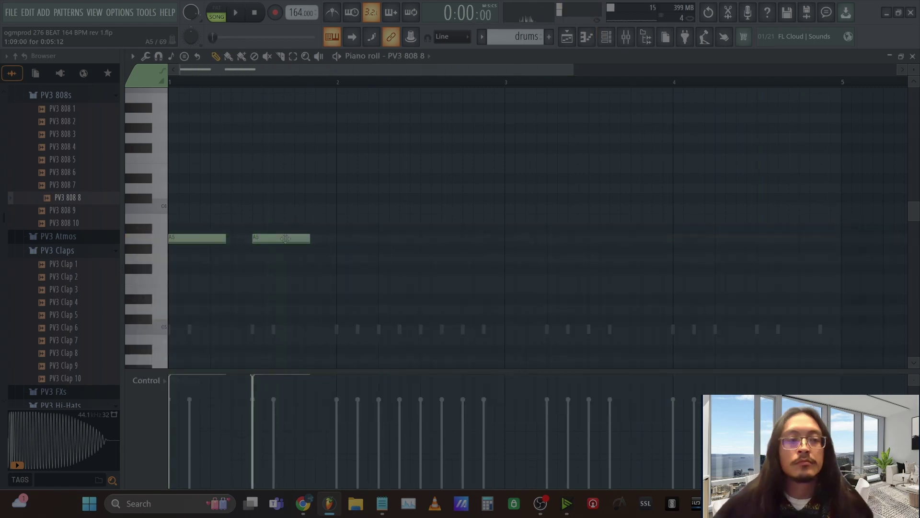
pyautogui.moveTo(225, 238); pyautogui.dragTo(392, 311)
pyautogui.click(548, 309)
pyautogui.click(232, 238)
pyautogui.click(507, 309)
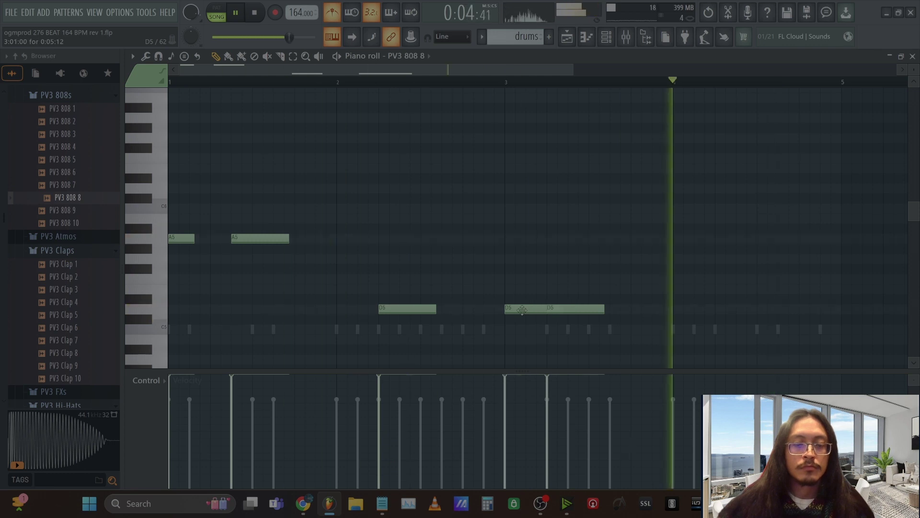
# Step: Move the last D5 808 note to bar 3, step 13, and replace the A5 on bar 1, step 7 with one on step 13
pyautogui.moveTo(575, 308); pyautogui.dragTo(659, 309)
pyautogui.click(317, 238)
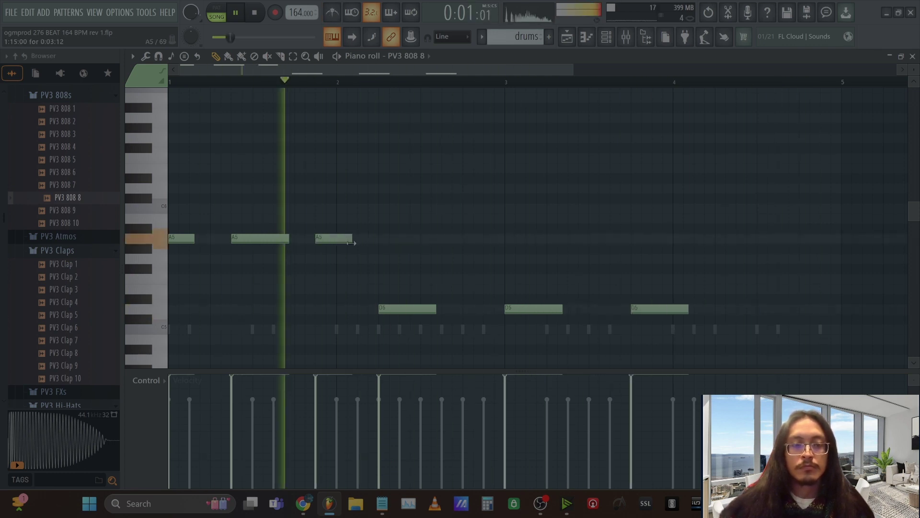
pyautogui.moveTo(336, 238); pyautogui.dragTo(315, 238)
pyautogui.moveTo(288, 238); pyautogui.dragTo(269, 238)
pyautogui.scroll(-2, 668, 170)
pyautogui.rightClick(224, 239)
# Step: Adjust the 808 channel's volume and extend the bass line with a D5 at bar 4, step 7 and a short A4 on step 15
pyautogui.press('F6')
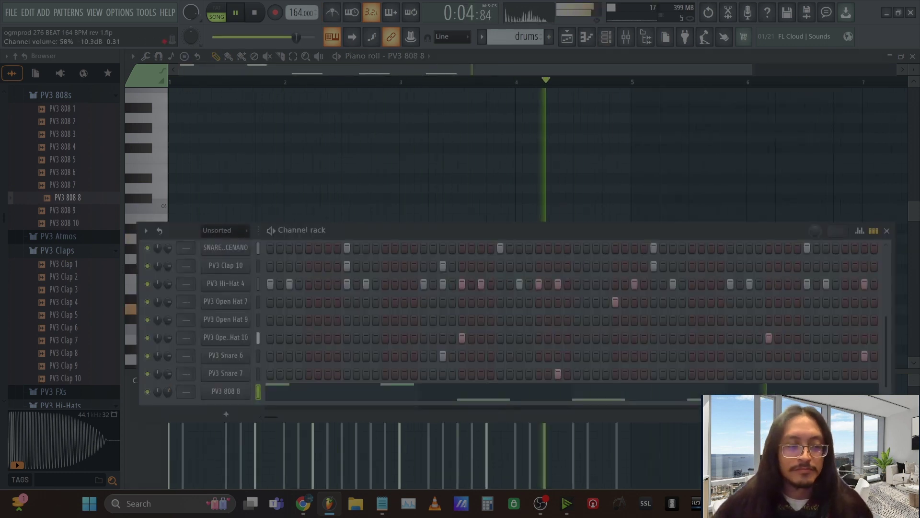
pyautogui.press('F6')
pyautogui.click(578, 308)
pyautogui.scroll(-2, 599, 311)
pyautogui.click(618, 319)
pyautogui.moveTo(618, 319); pyautogui.dragTo(618, 329)
pyautogui.moveTo(634, 328); pyautogui.dragTo(620, 329)
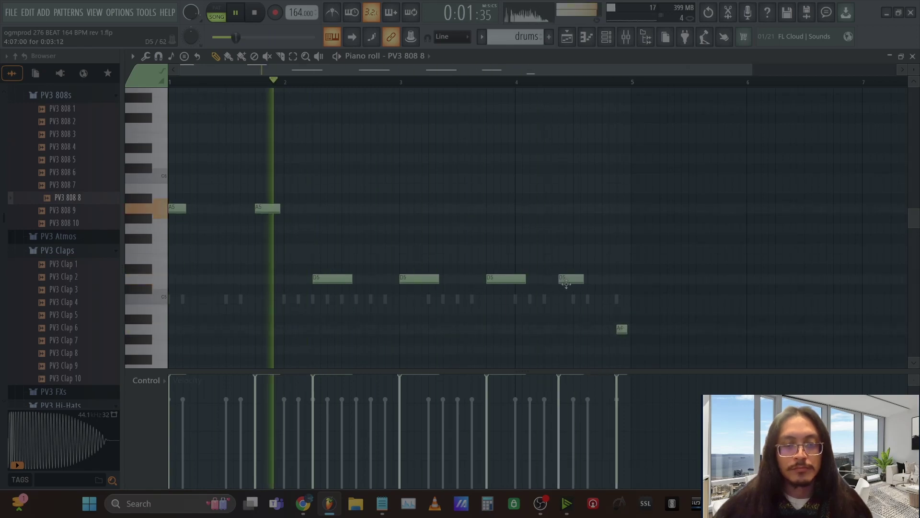
# Step: Thin the 808 line to four D5 notes, place the last one on bar 4, step 9, and close the piano roll
pyautogui.rightClick(582, 279)
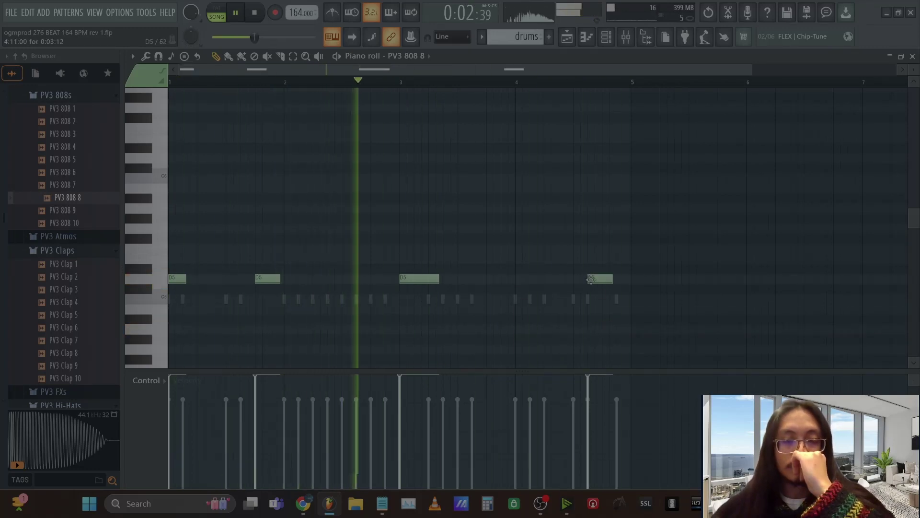
pyautogui.moveTo(589, 279); pyautogui.dragTo(576, 280)
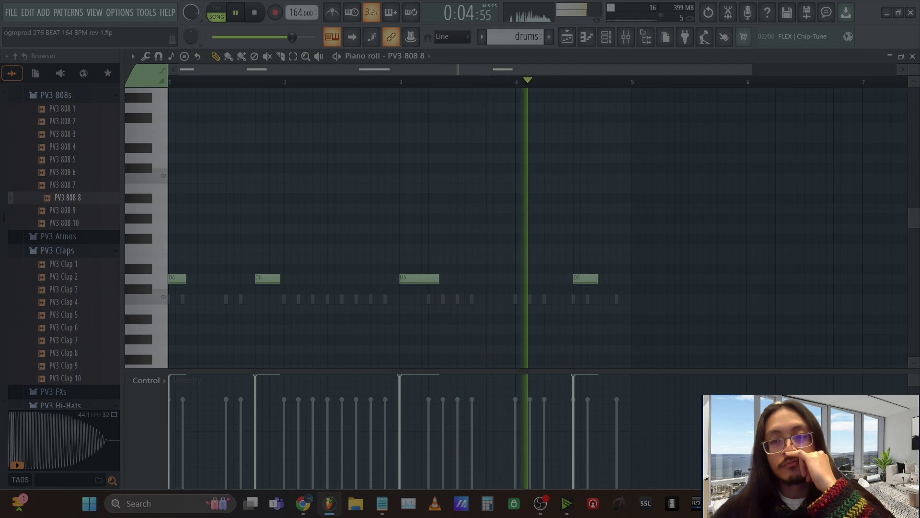
pyautogui.press('F7')
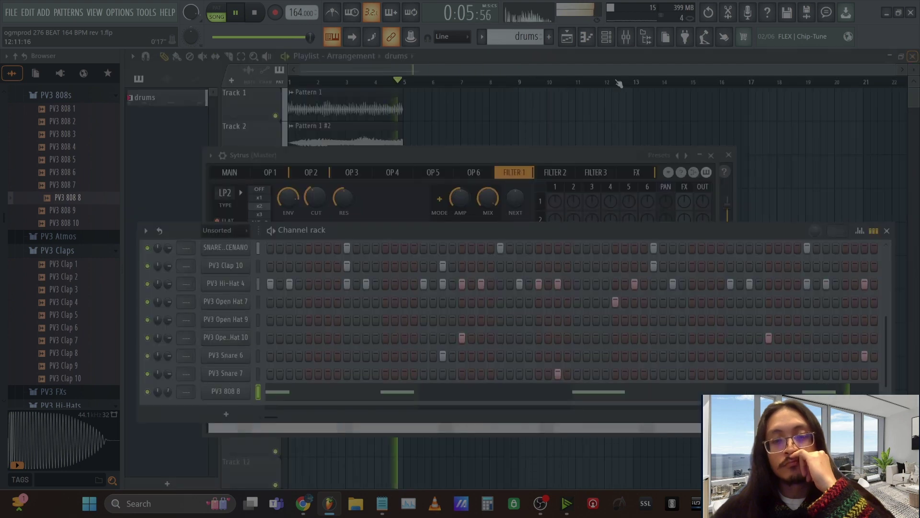
# Step: Set up the lead pattern with the JUPITER-8, trying preset A-5: SQ Dusselstyle and choosing A-6: BL Modern Reso
pyautogui.click(401, 70)
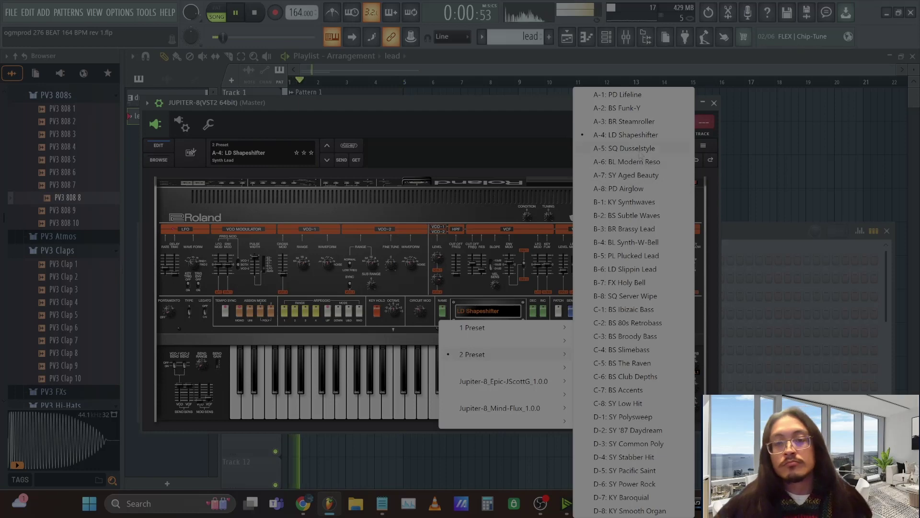
pyautogui.click(640, 150)
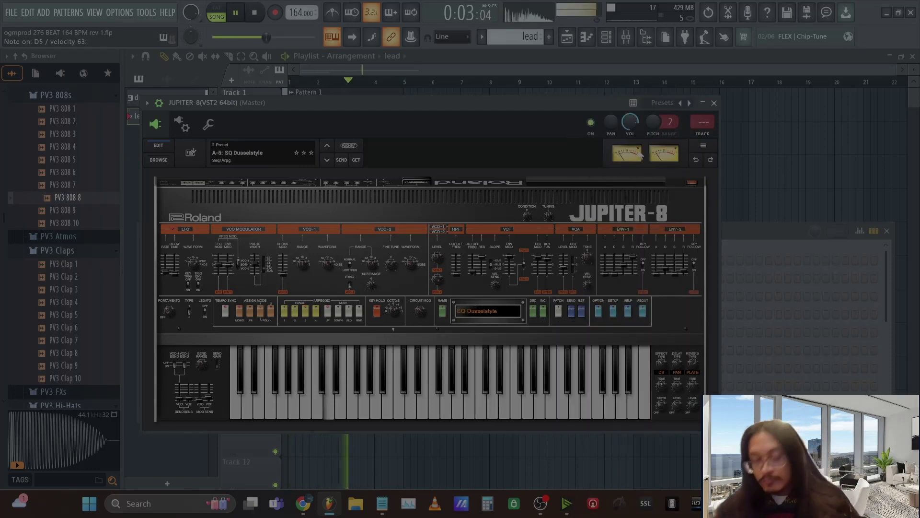
pyautogui.click(547, 314)
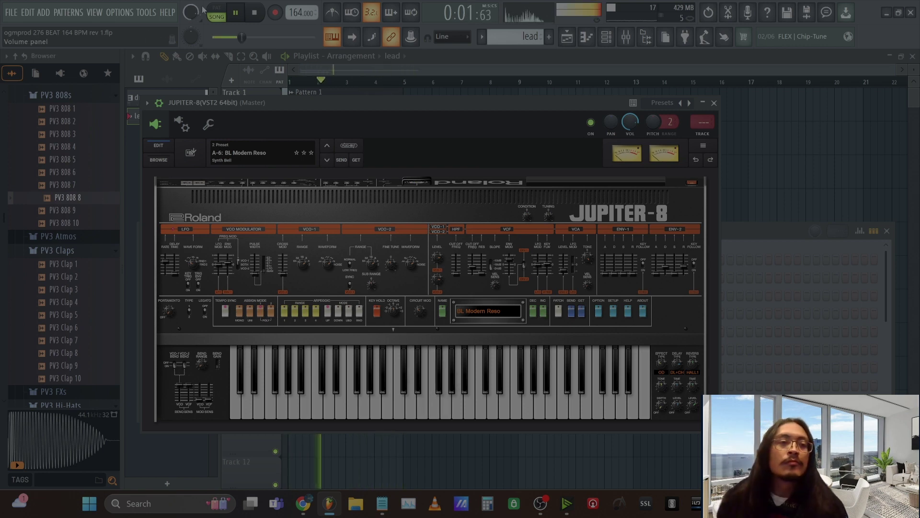
# Step: Record a played JUPITER-8 melody into the lead pattern as notes and automation, and stop at the end of the take
pyautogui.click(251, 13)
pyautogui.press('r')
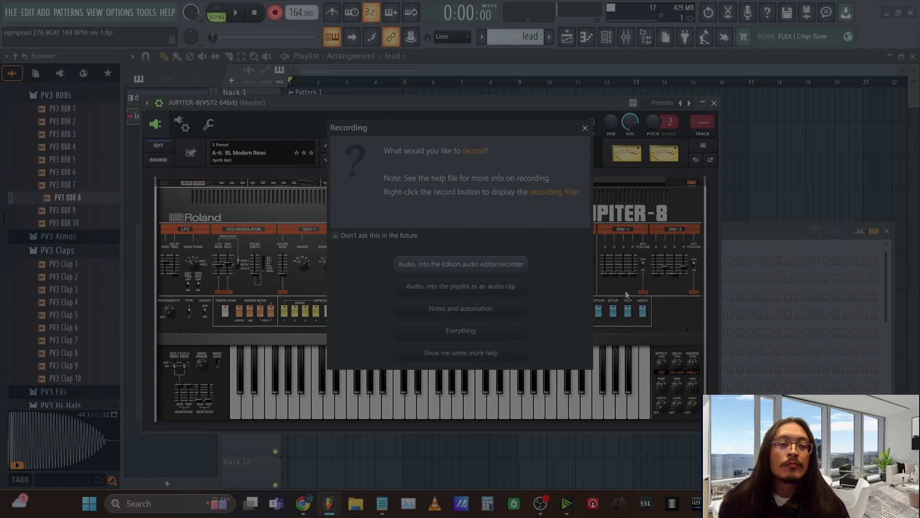
pyautogui.click(460, 309)
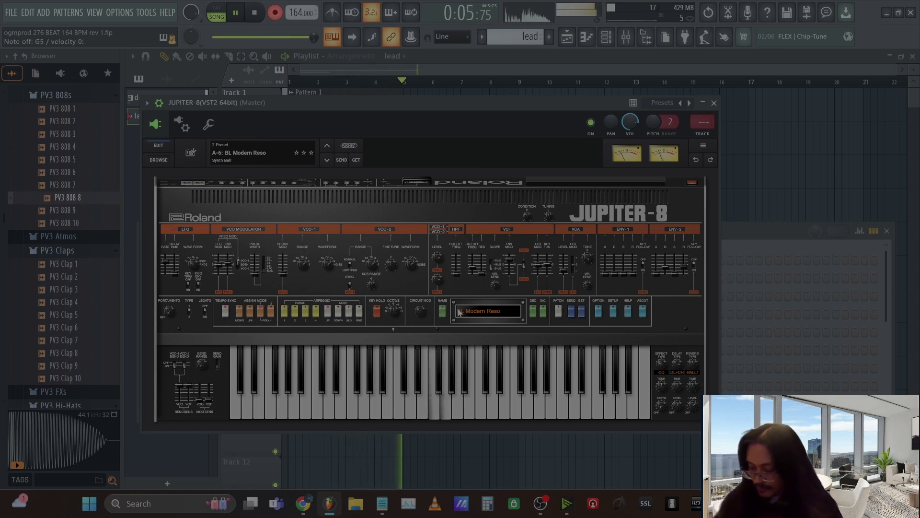
pyautogui.press('space')
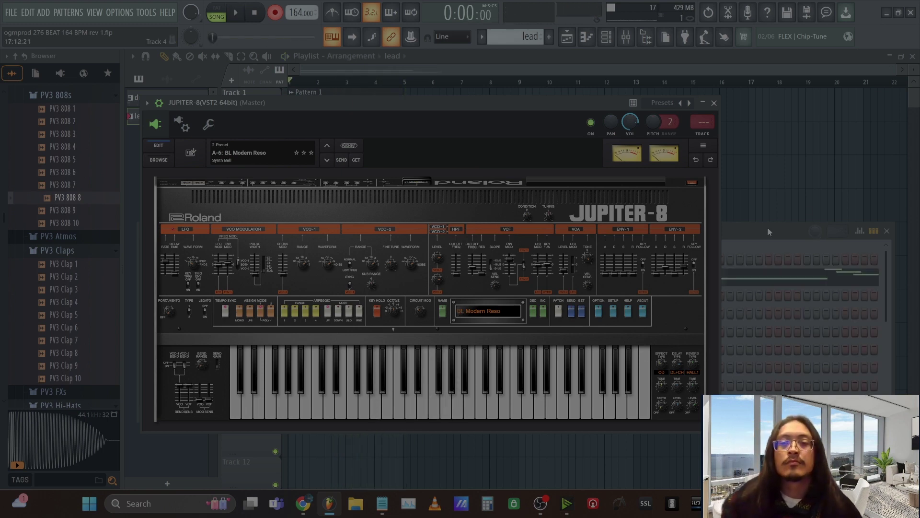
# Step: Align the recorded JUPITER-8 notes to the grid: D5 at 1:01 and 3:01, A4 at 2:09, and A5, G5, F5 at 4:11, 4:13, 4:15
pyautogui.click(767, 232)
pyautogui.click(758, 272)
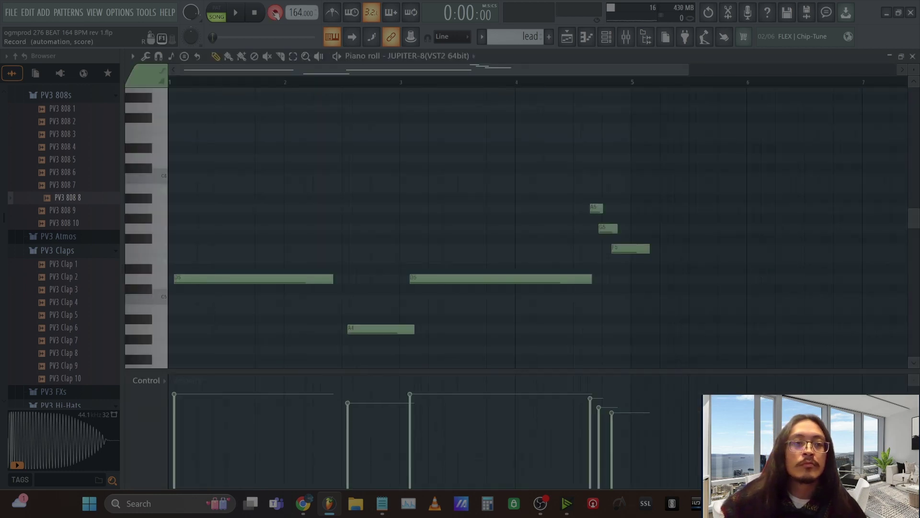
pyautogui.moveTo(195, 277); pyautogui.dragTo(189, 277)
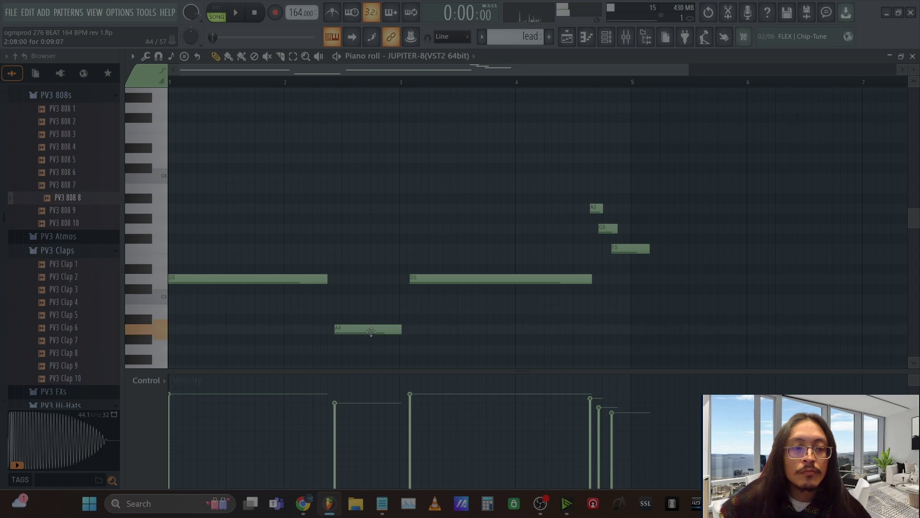
pyautogui.moveTo(432, 279)
pyautogui.mouseDown()
pyautogui.moveTo(409, 285)
pyautogui.moveTo(426, 278)
pyautogui.mouseUp()
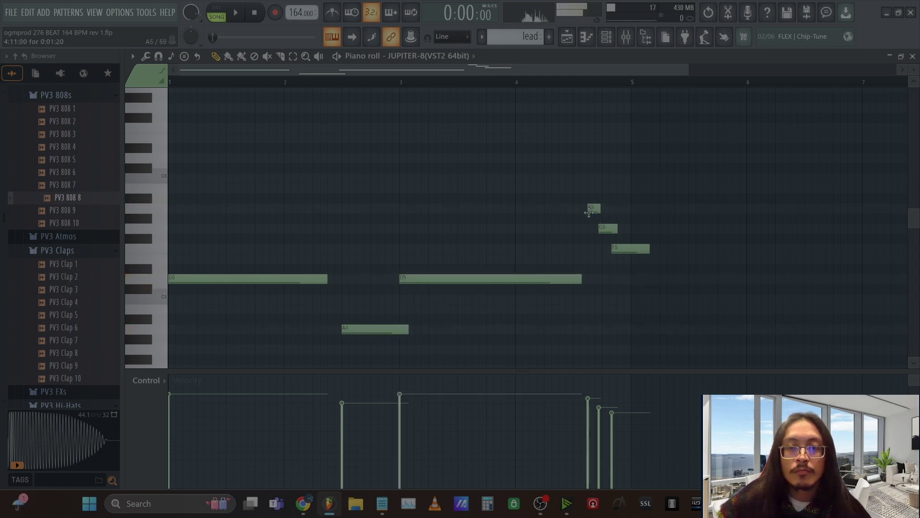
pyautogui.moveTo(618, 250); pyautogui.dragTo(626, 251)
pyautogui.press('space')
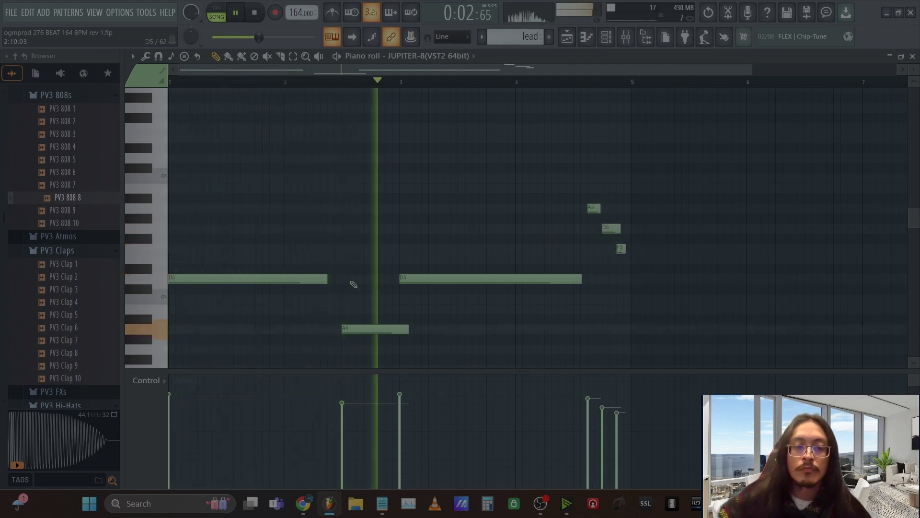
# Step: Shift the closing A5, G5 and F5 notes two steps earlier, to bar 4, steps 9, 11 and 13
pyautogui.scroll(4, 668, 87)
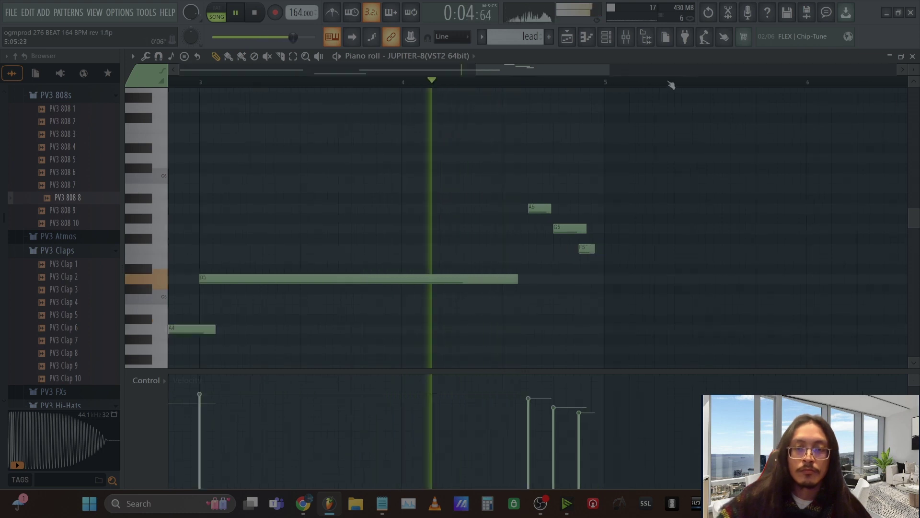
pyautogui.scroll(-2, 670, 85)
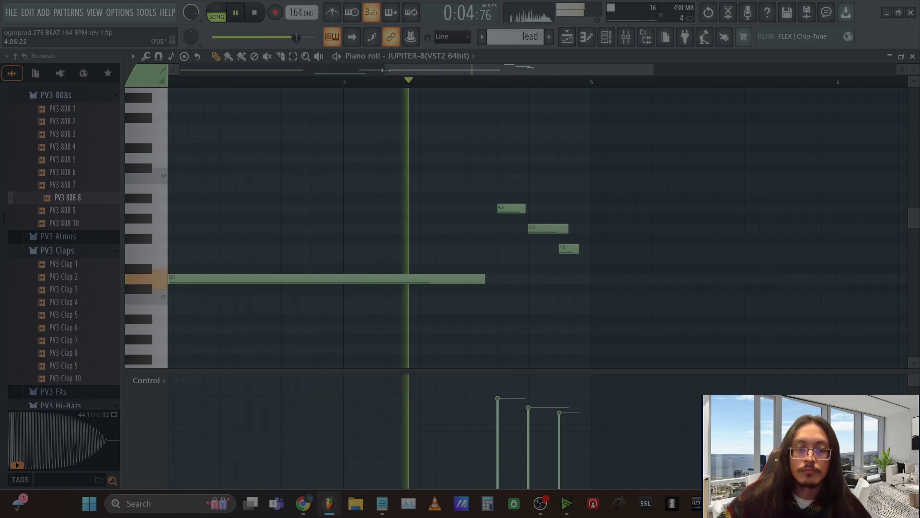
pyautogui.moveTo(384, 70); pyautogui.dragTo(313, 72)
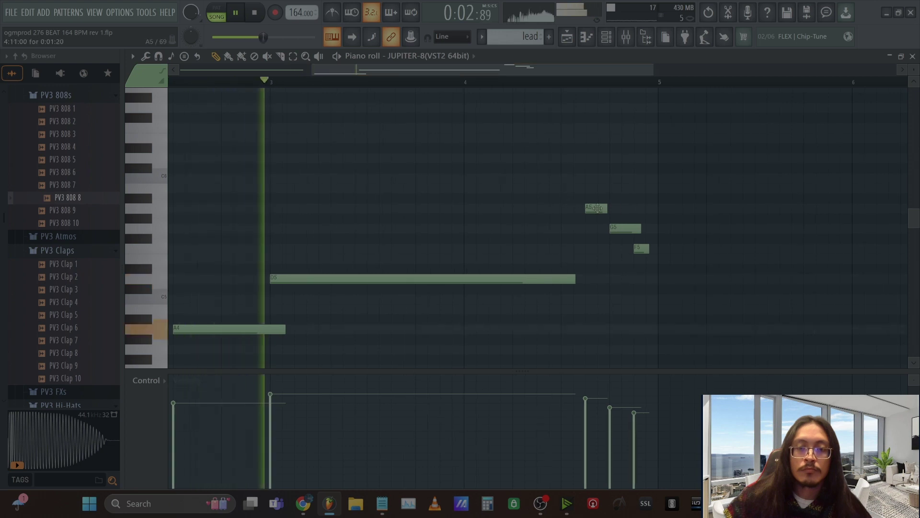
pyautogui.moveTo(601, 208); pyautogui.dragTo(631, 249)
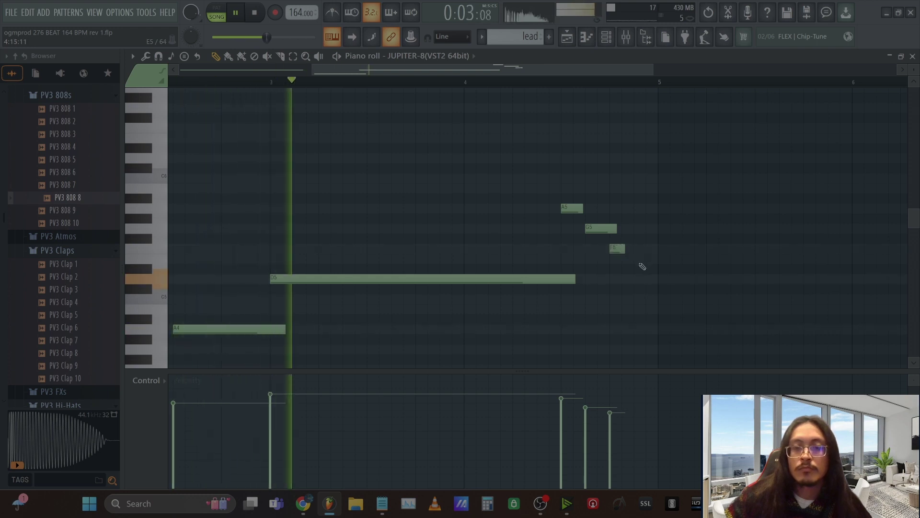
# Step: Add a short E5 note after the closing F5 at bar 4, step 15, and lower its velocity slightly
pyautogui.click(635, 259)
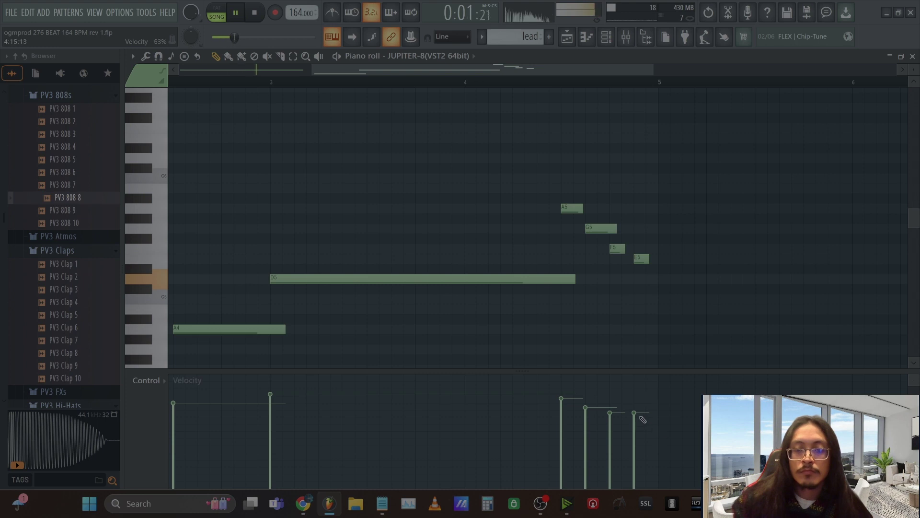
pyautogui.moveTo(638, 421); pyautogui.dragTo(607, 420)
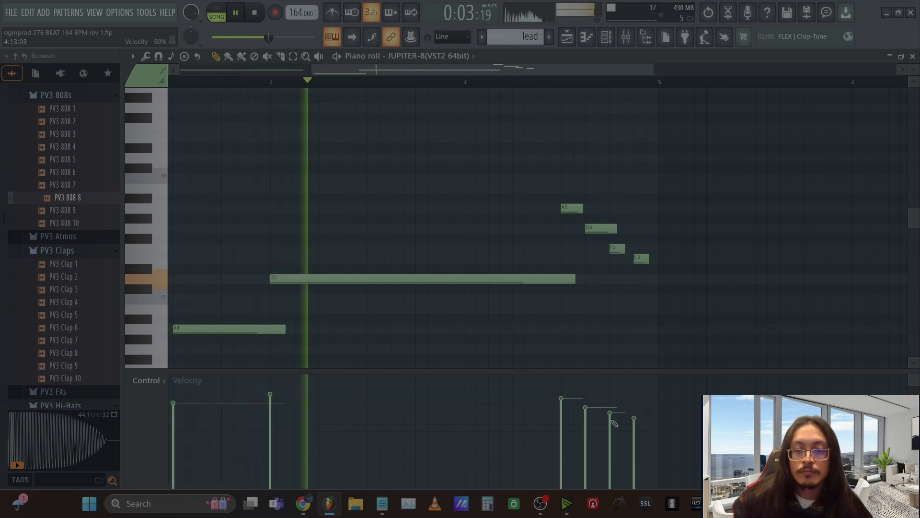
# Step: Route the lead audio clip in the playlist to mixer track 3
pyautogui.press('F5')
pyautogui.doubleClick(402, 192)
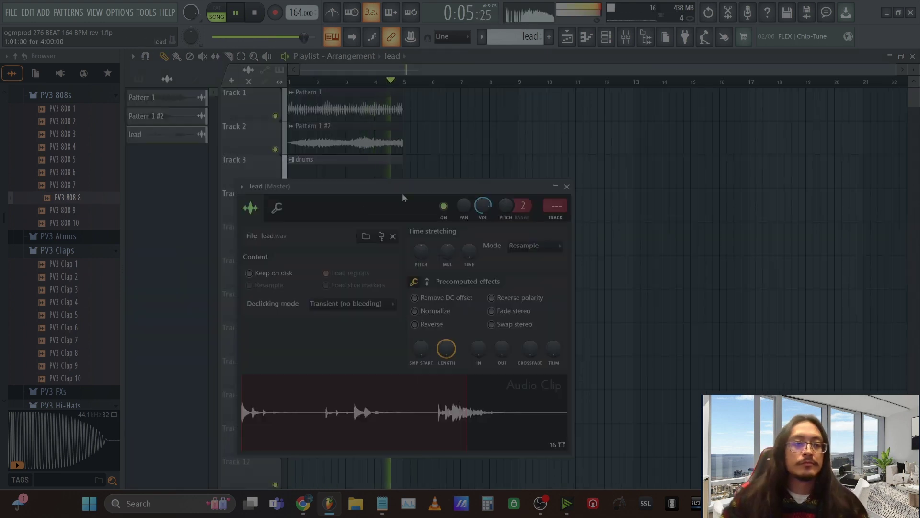
pyautogui.press('F9')
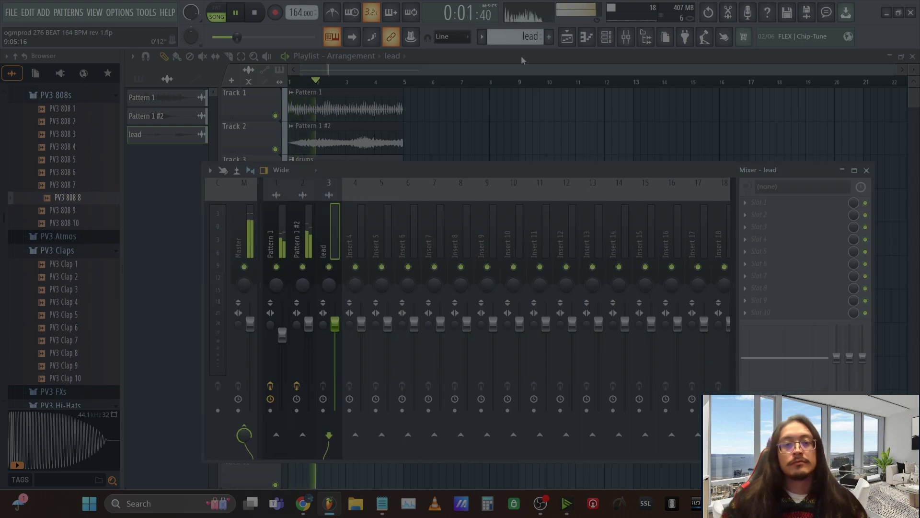
pyautogui.press('F9')
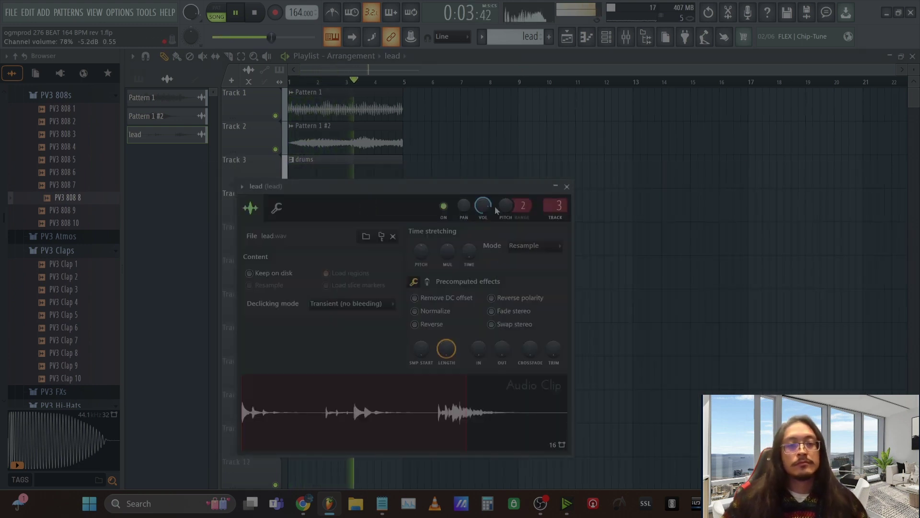
pyautogui.click(567, 187)
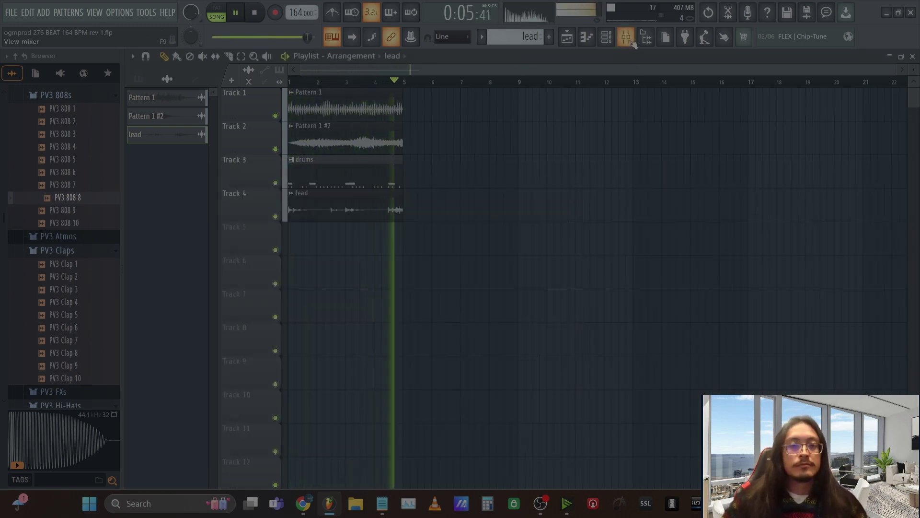
# Step: Add Fruity Parametric EQ 2 to the lead track's slot 1, cutting the lows with band 1 and the highs with band 7
pyautogui.press('F9')
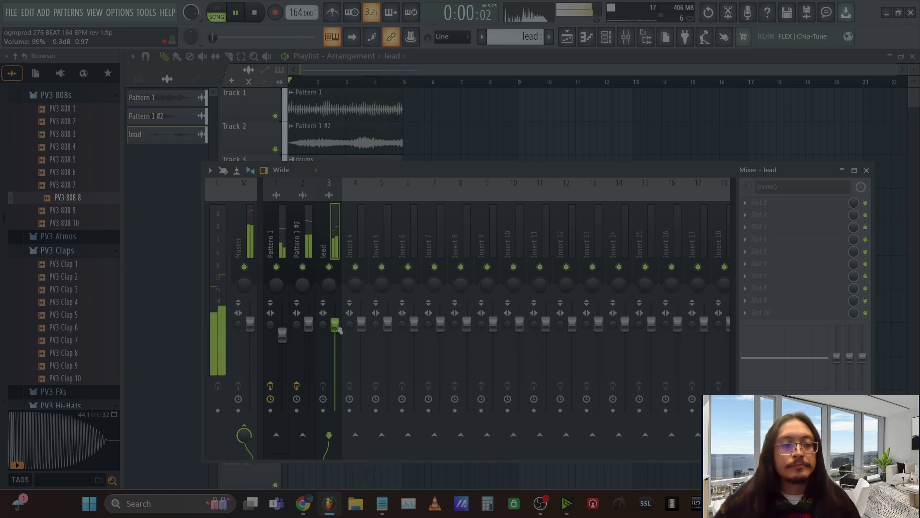
pyautogui.click(750, 206)
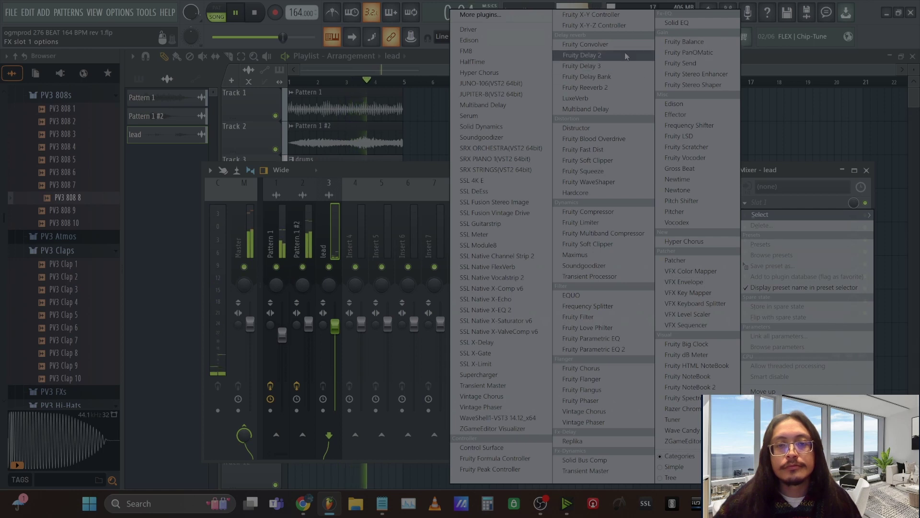
pyautogui.click(595, 348)
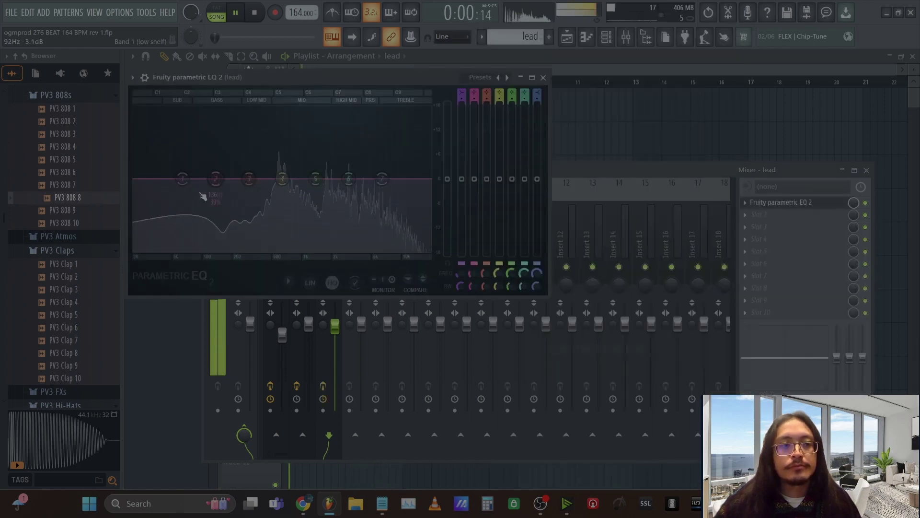
pyautogui.moveTo(201, 194); pyautogui.dragTo(217, 250)
pyautogui.moveTo(383, 179); pyautogui.dragTo(397, 199)
pyautogui.moveTo(217, 250); pyautogui.dragTo(229, 251)
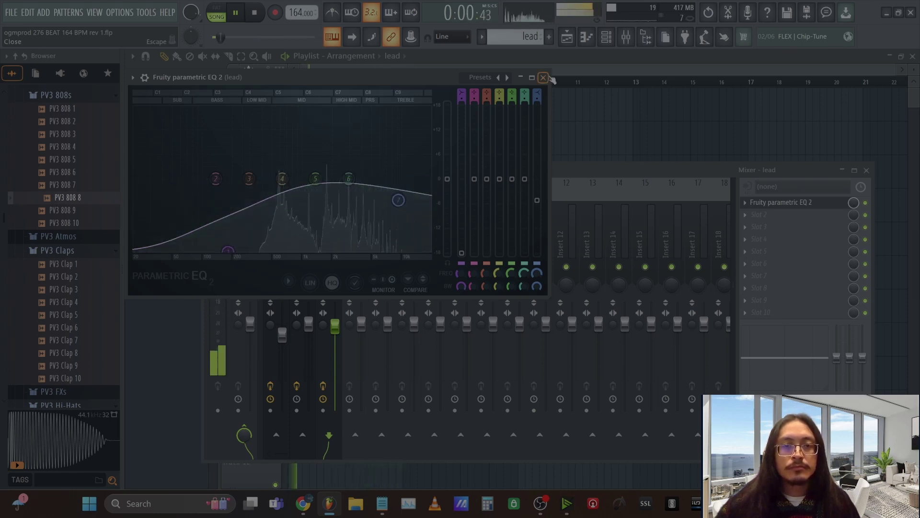
pyautogui.moveTo(228, 251); pyautogui.dragTo(225, 248)
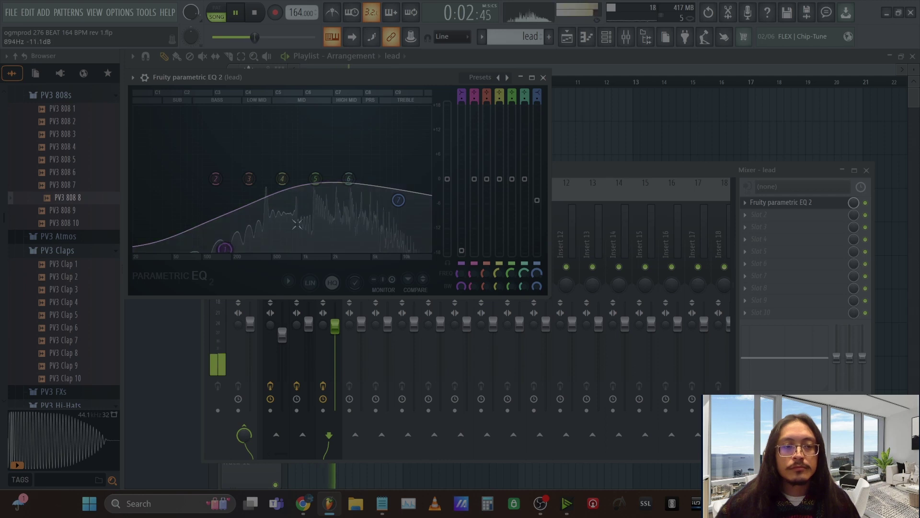
pyautogui.moveTo(398, 200); pyautogui.dragTo(385, 218)
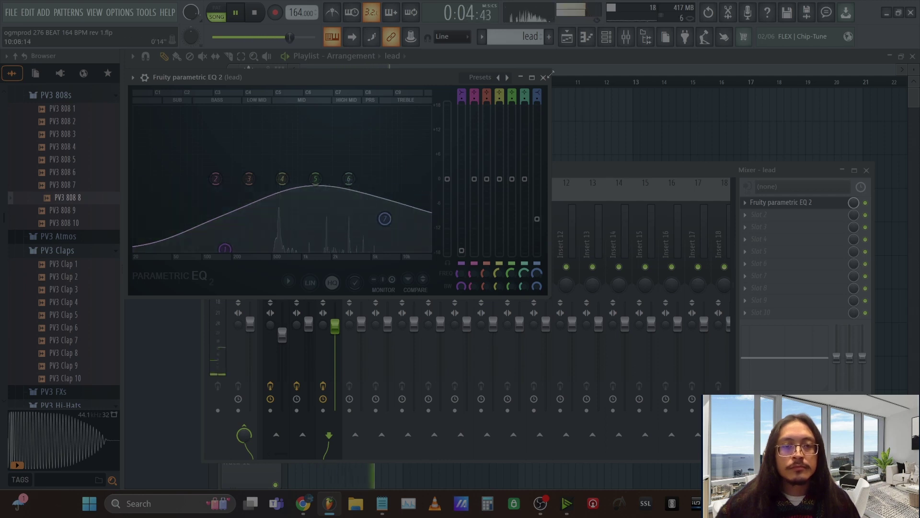
pyautogui.click(543, 77)
# Step: Load Fruity Flangus into slot 2 and Fruity Delay 2 into slot 3 of the lead mixer track
pyautogui.click(759, 214)
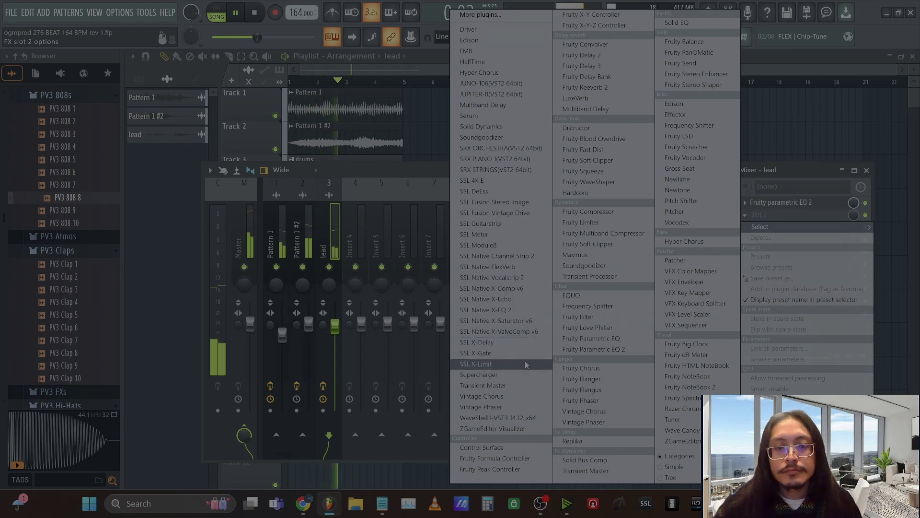
pyautogui.click(615, 393)
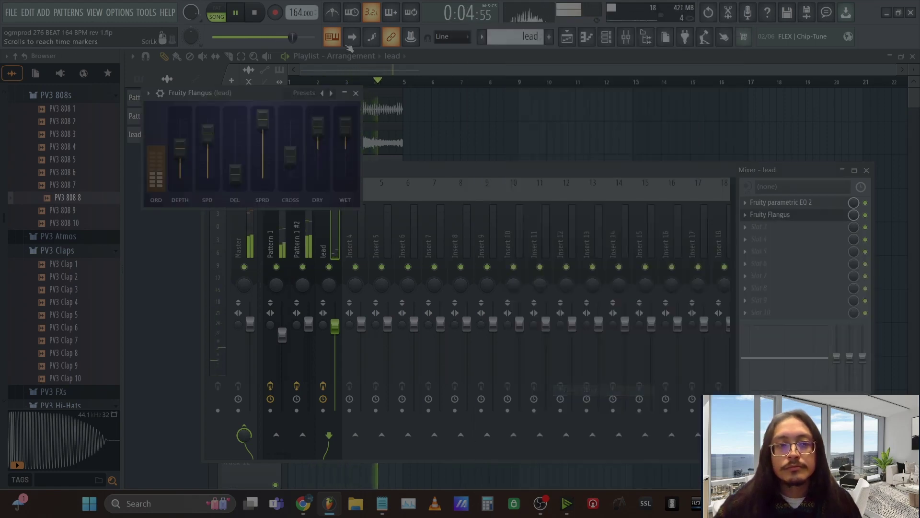
pyautogui.click(356, 93)
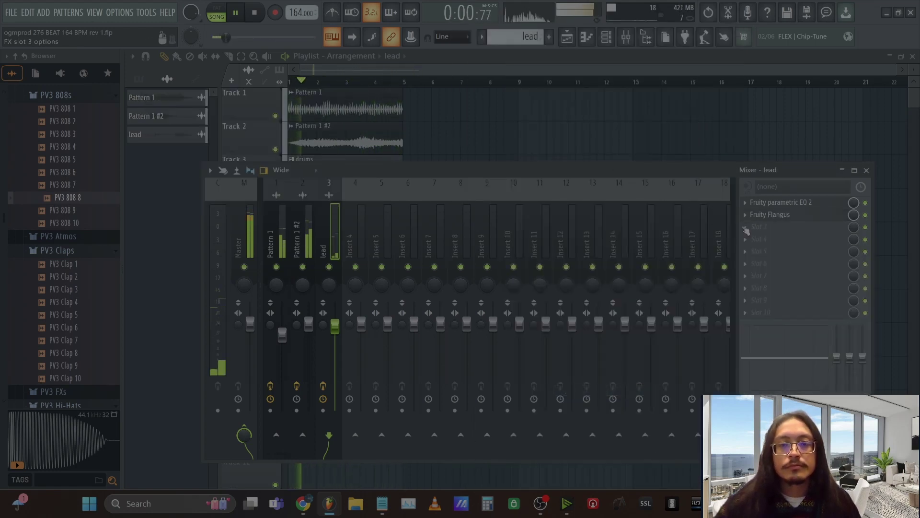
pyautogui.click(746, 230)
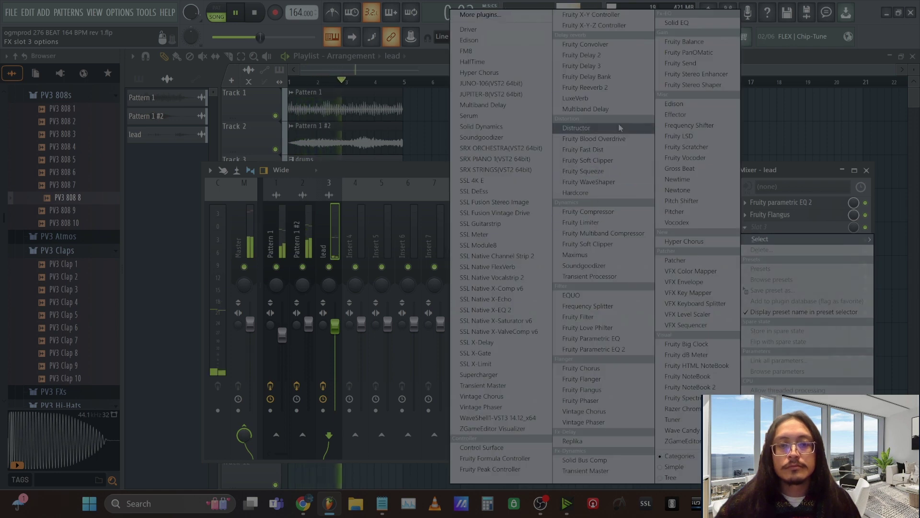
pyautogui.click(595, 54)
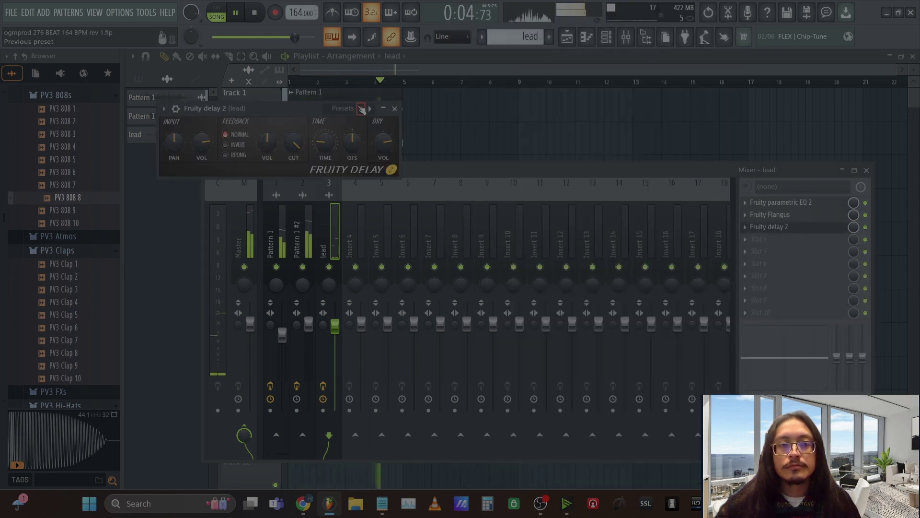
pyautogui.click(394, 109)
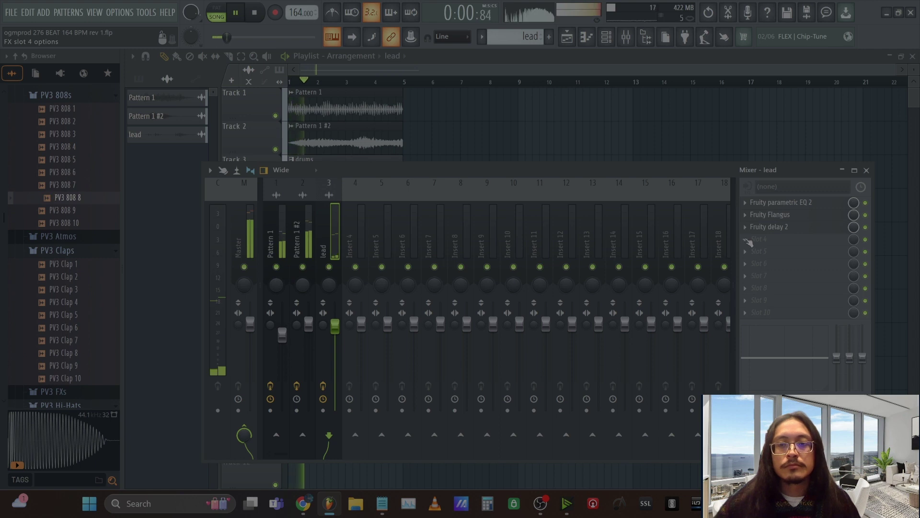
# Step: Load Fruity Reeverb 2 into slot 4 of the lead mixer track
pyautogui.click(746, 241)
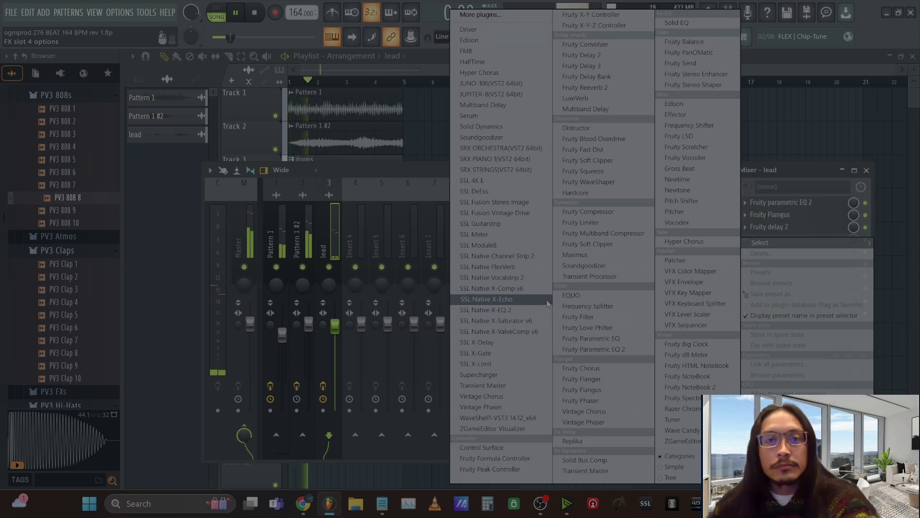
pyautogui.click(585, 87)
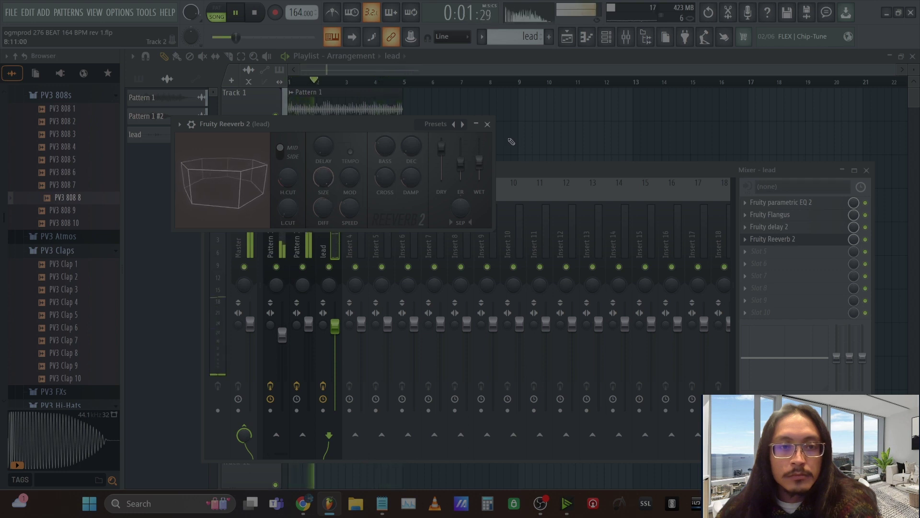
pyautogui.click(487, 125)
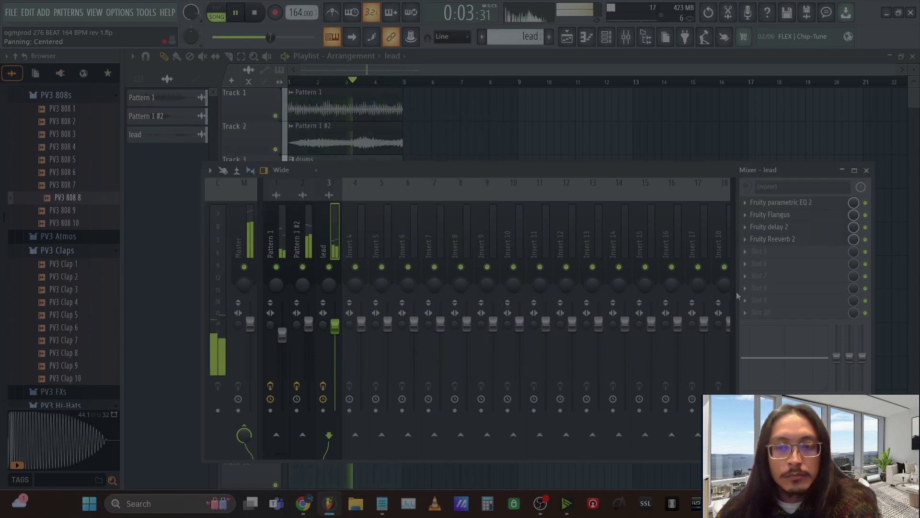
# Step: Load Fruity Love Philter into slot 5 of the lead mixer track with the Basic gating preset
pyautogui.click(746, 253)
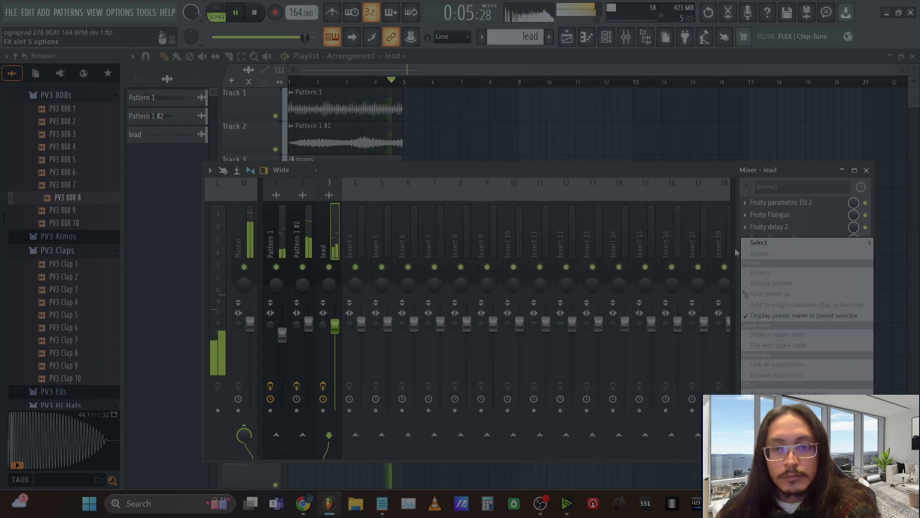
pyautogui.moveTo(798, 246)
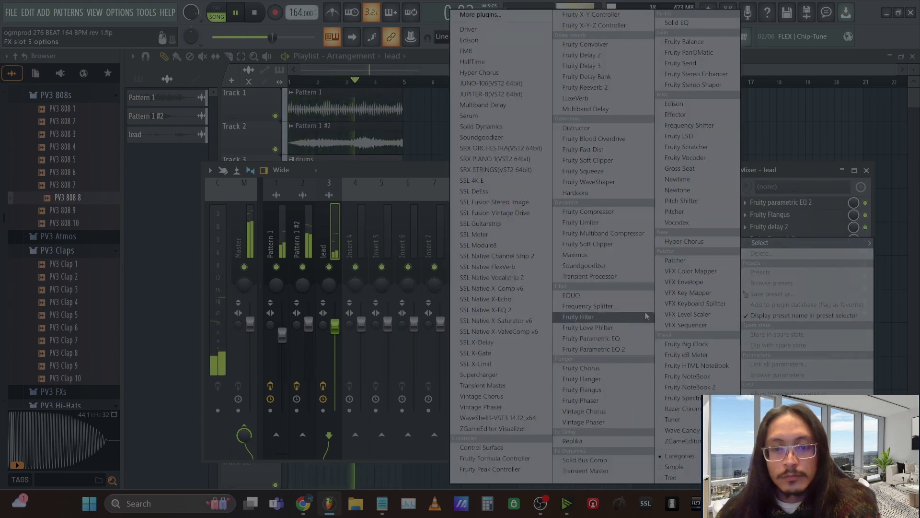
pyautogui.click(624, 326)
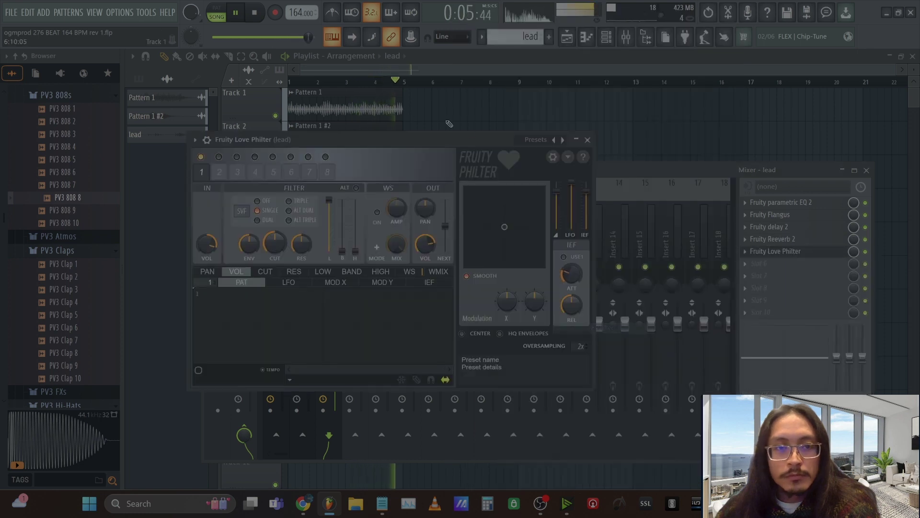
pyautogui.click(547, 144)
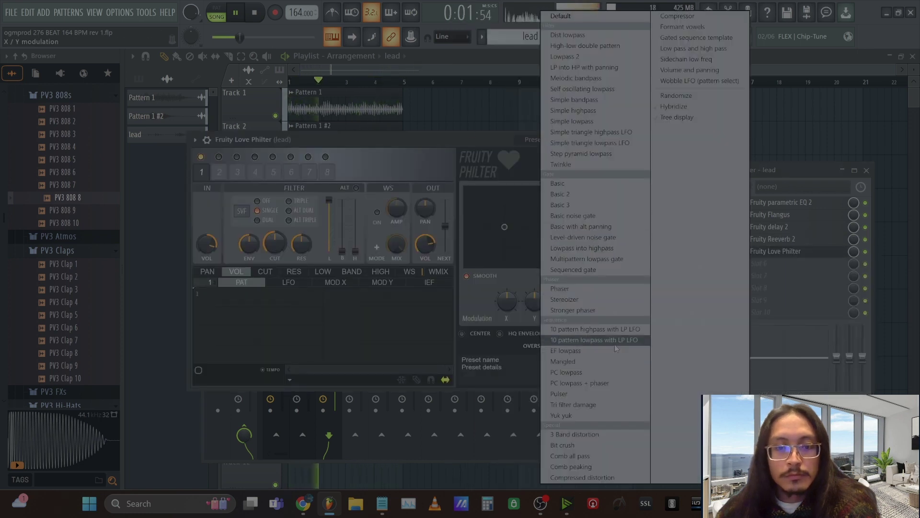
pyautogui.click(613, 186)
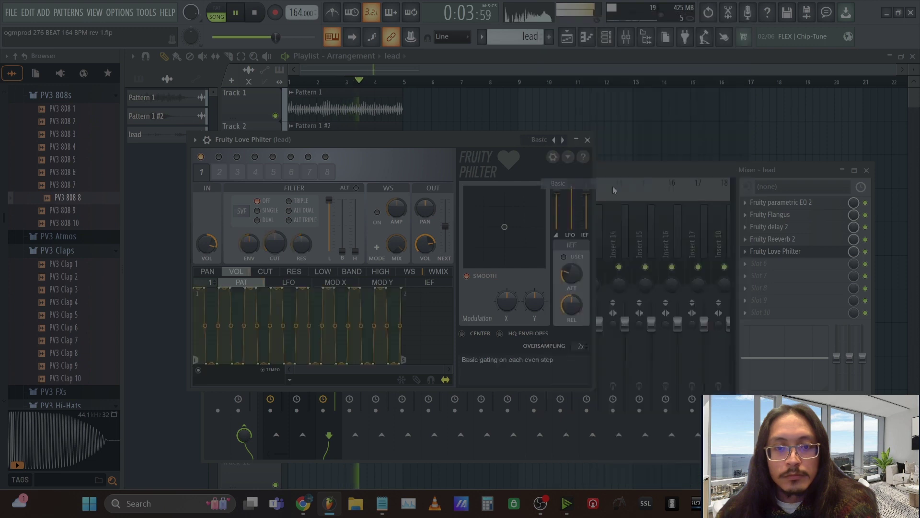
# Step: Reduce the Fruity Love Philter's mix level on the lead track to about 23%
pyautogui.moveTo(851, 254); pyautogui.dragTo(851, 256)
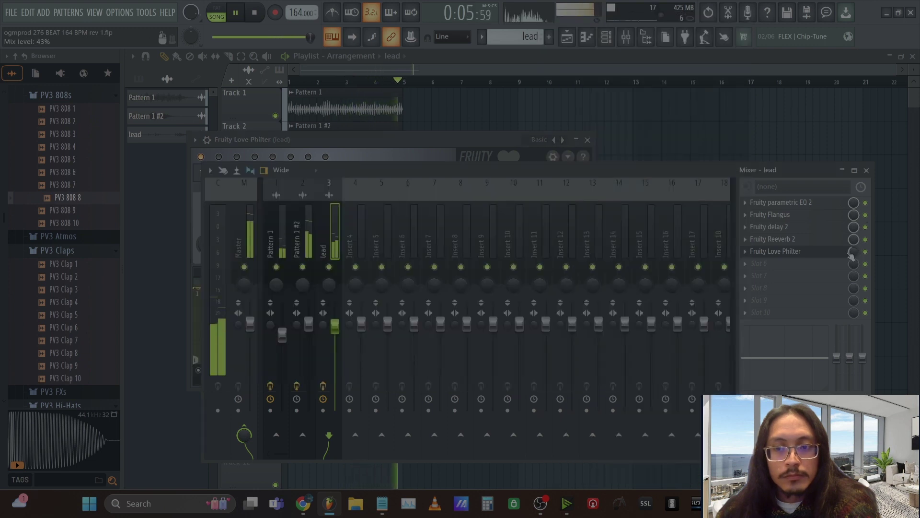
pyautogui.click(493, 133)
pyautogui.click(588, 140)
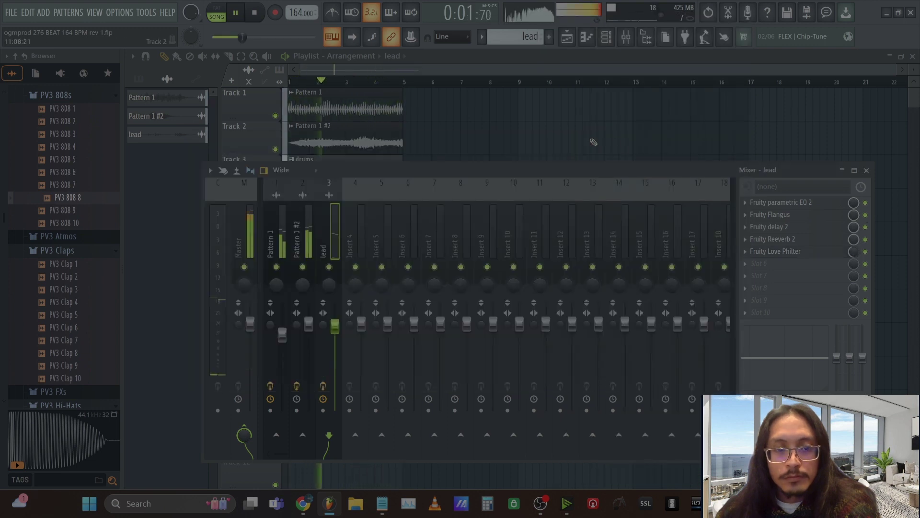
pyautogui.moveTo(848, 254); pyautogui.dragTo(852, 258)
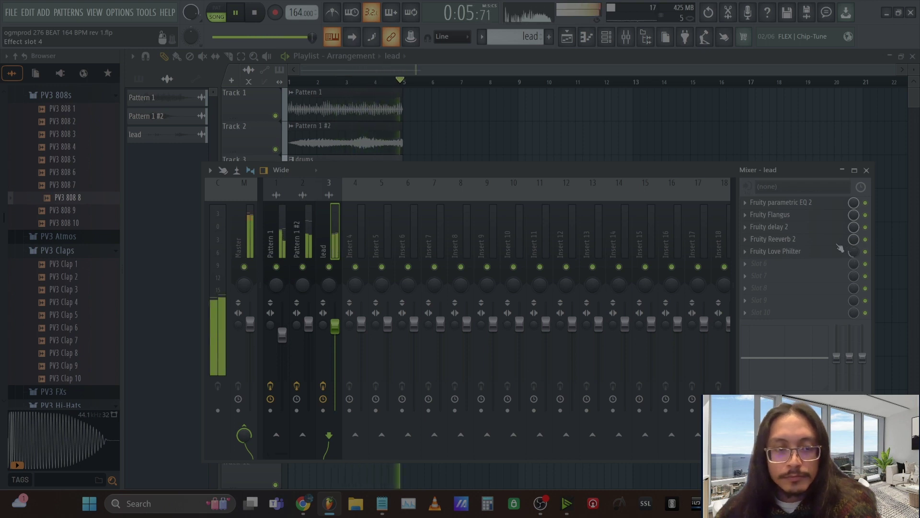
pyautogui.moveTo(846, 251); pyautogui.dragTo(847, 255)
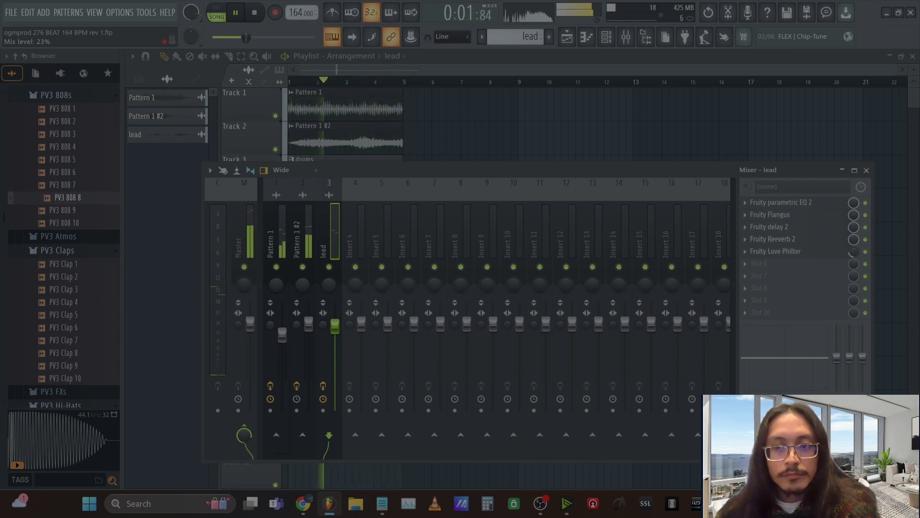
# Step: Load Maximus into slot 4 of the Master track with the Max loudness preset
pyautogui.click(244, 236)
pyautogui.click(746, 244)
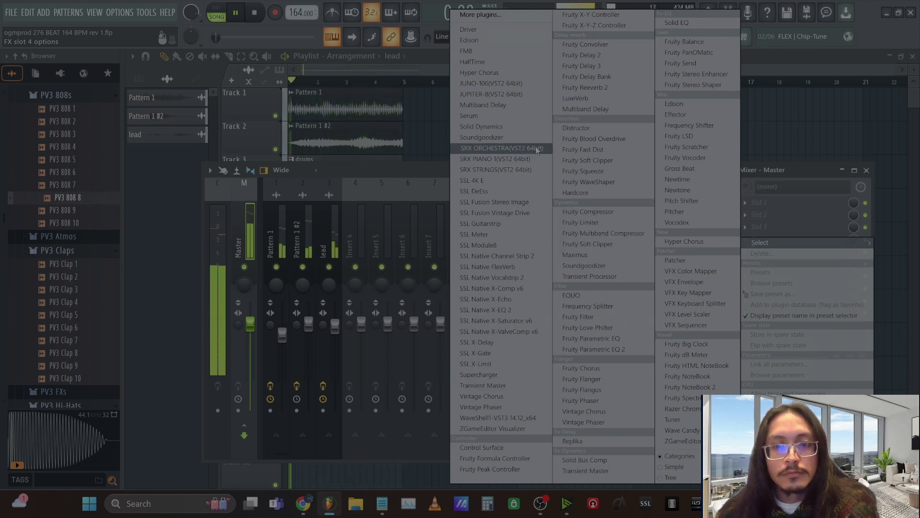
pyautogui.click(575, 255)
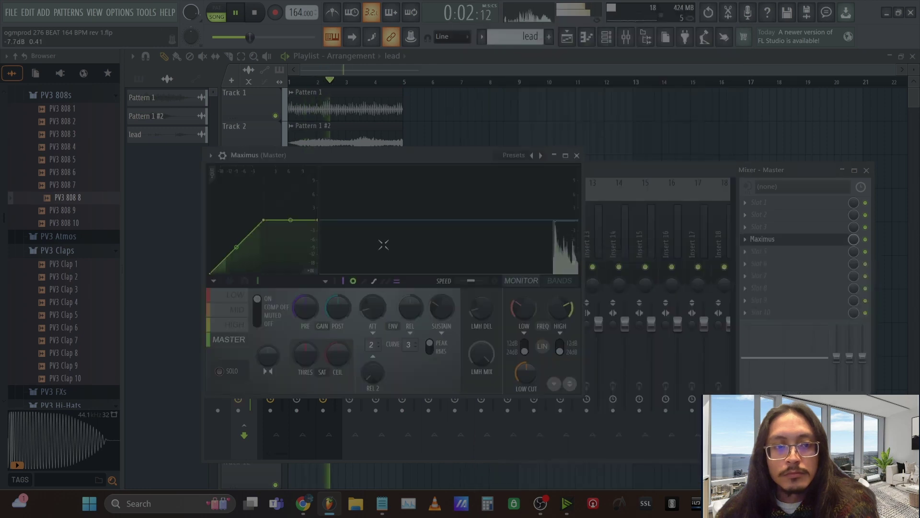
pyautogui.click(515, 155)
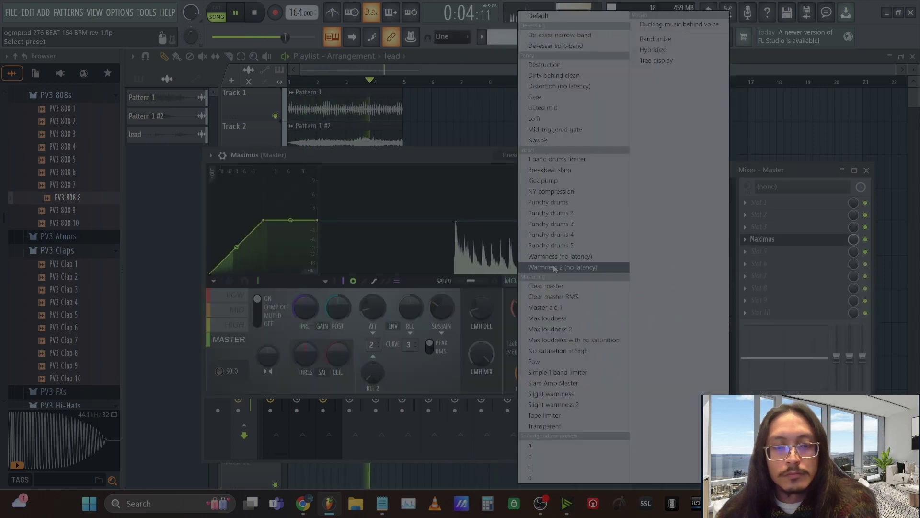
pyautogui.click(548, 318)
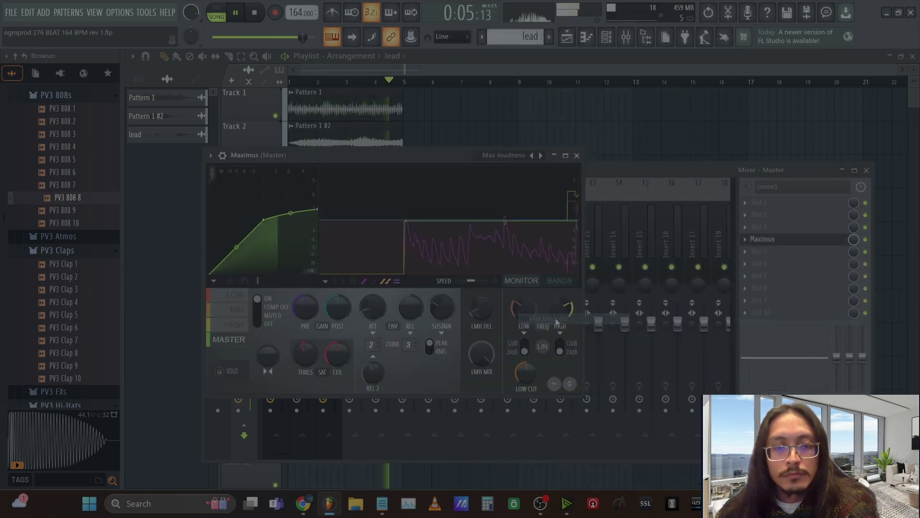
pyautogui.click(576, 155)
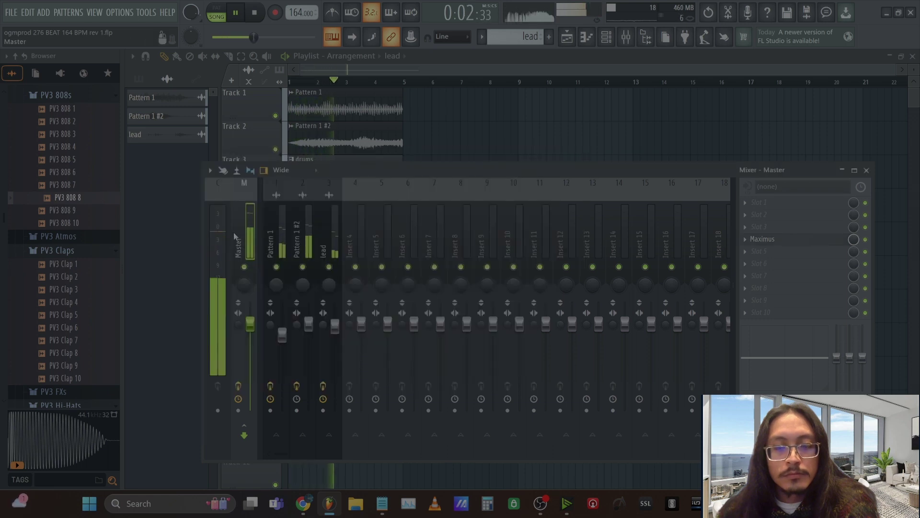
pyautogui.press('F9')
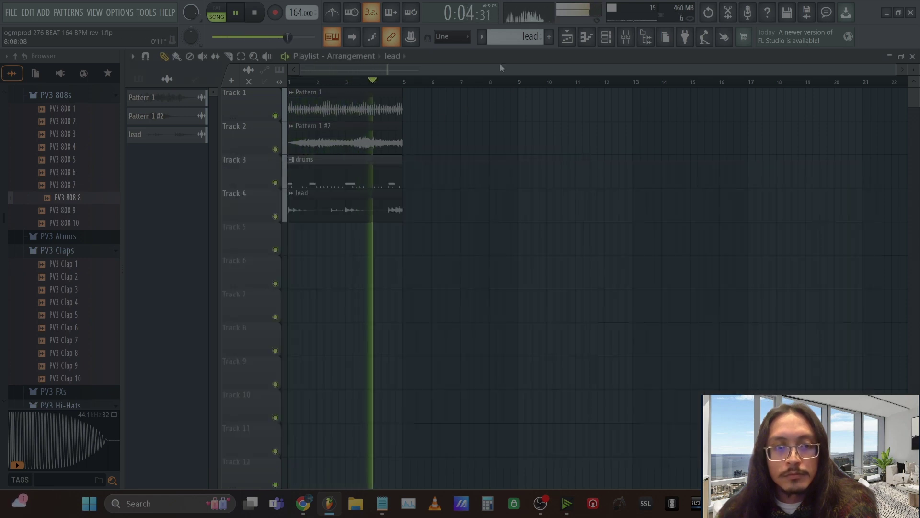
pyautogui.click(626, 37)
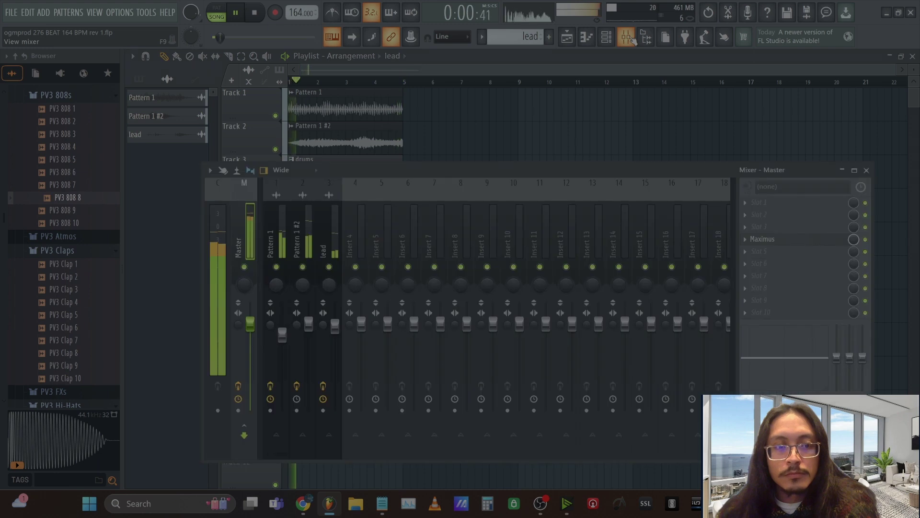
pyautogui.moveTo(375, 169); pyautogui.dragTo(388, 195)
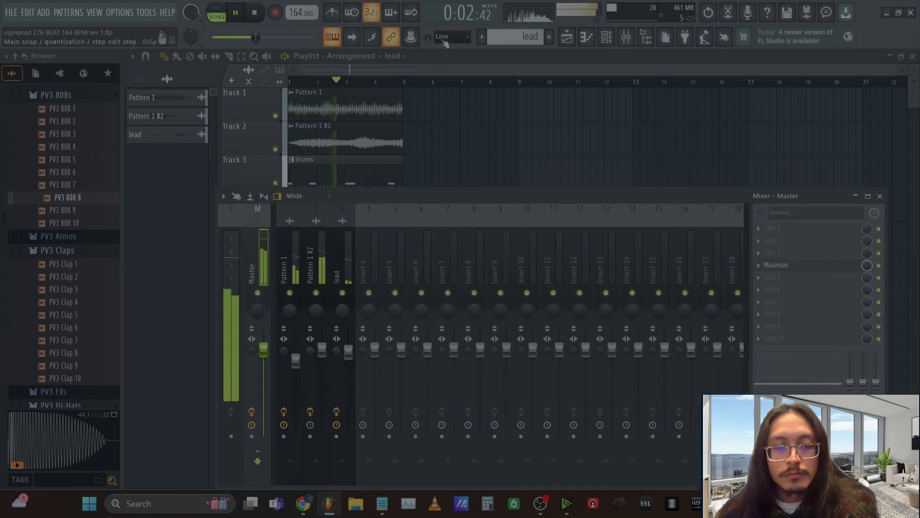
pyautogui.press('F9')
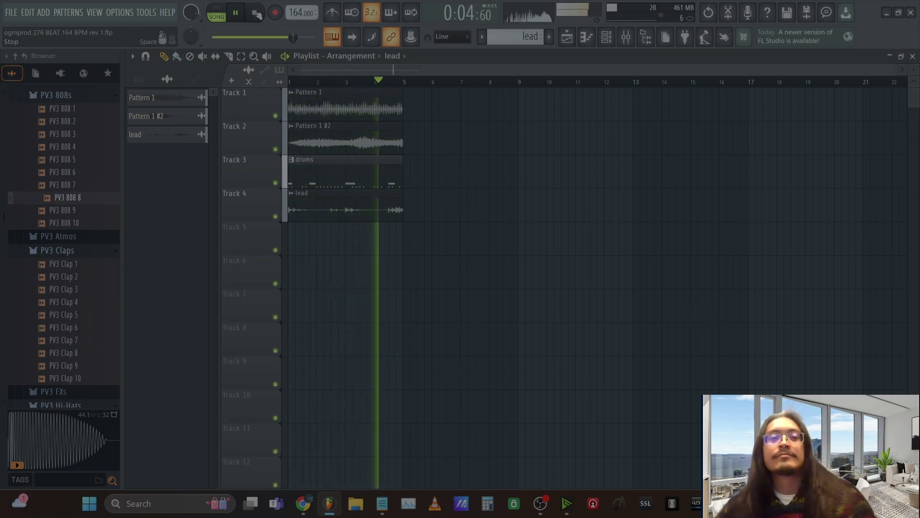
# Step: Create a new pattern named "synth 2" and place it on Track 5 at bar 1 of the playlist
pyautogui.click(549, 37)
pyautogui.write('synth 2')
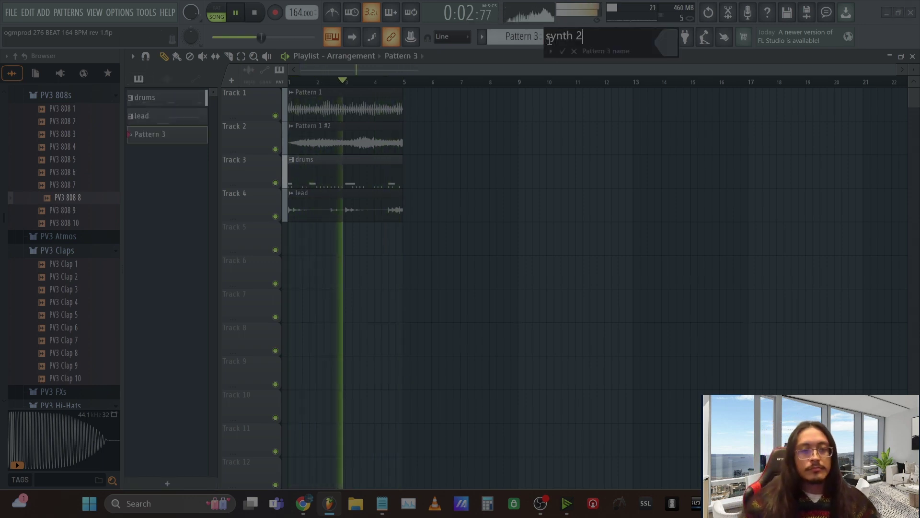
pyautogui.press('Return')
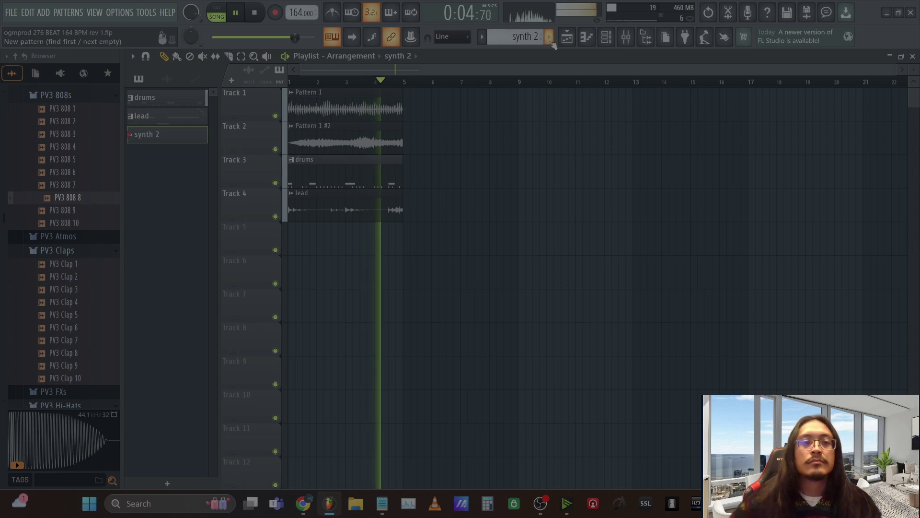
pyautogui.click(290, 228)
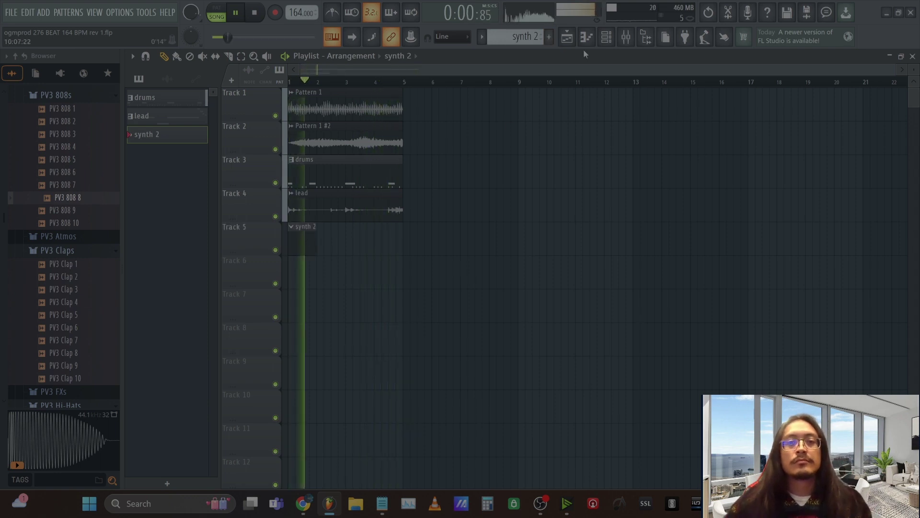
# Step: Show all channels and route the drum channels from SNARE_PRICENANO through PV3 808 8 to consecutive mixer tracks starting at track 8
pyautogui.press('F6')
pyautogui.click(221, 230)
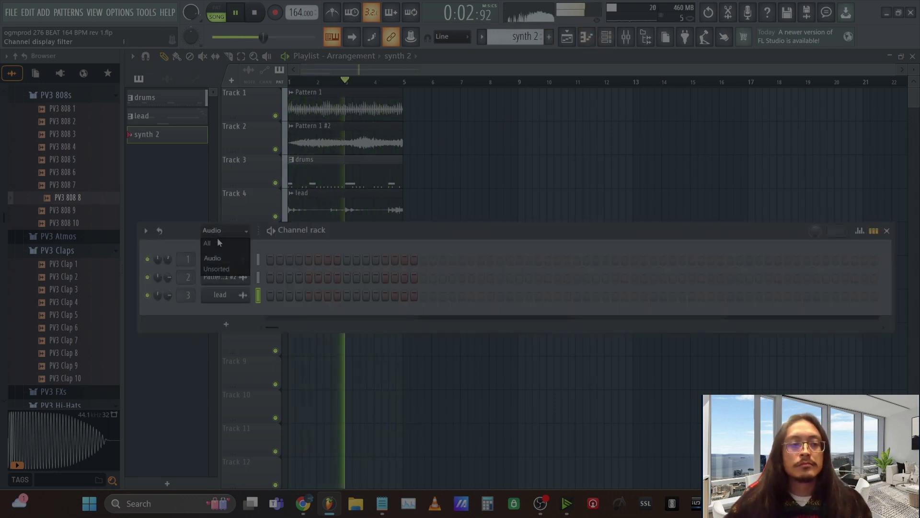
pyautogui.click(220, 243)
pyautogui.scroll(-3, 272, 315)
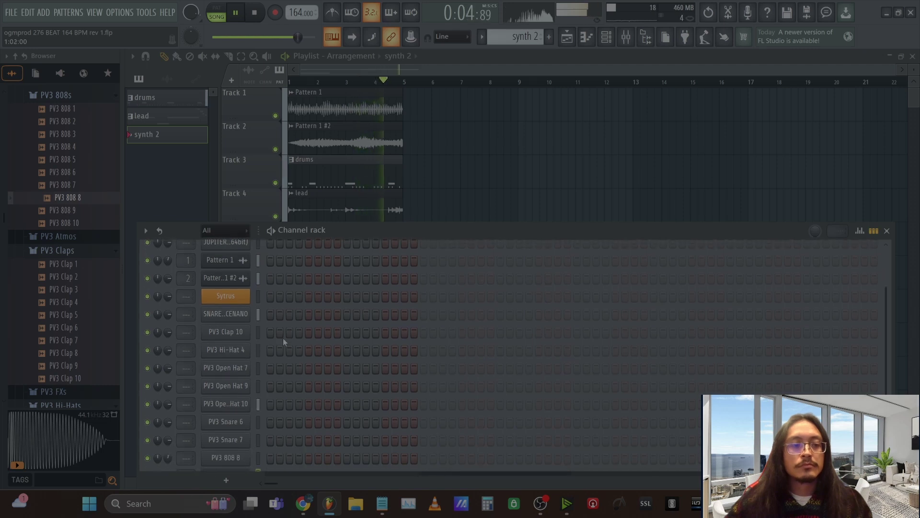
pyautogui.scroll(-1, 288, 336)
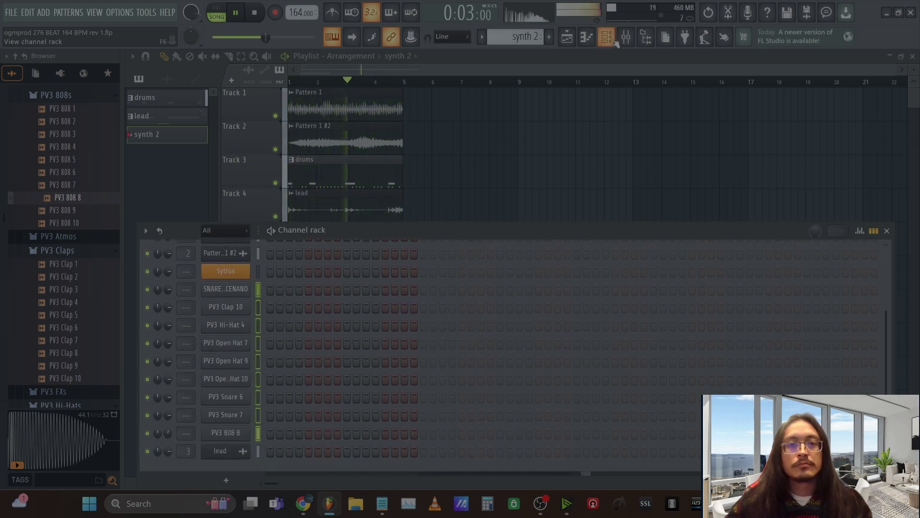
pyautogui.click(626, 37)
pyautogui.click(376, 264)
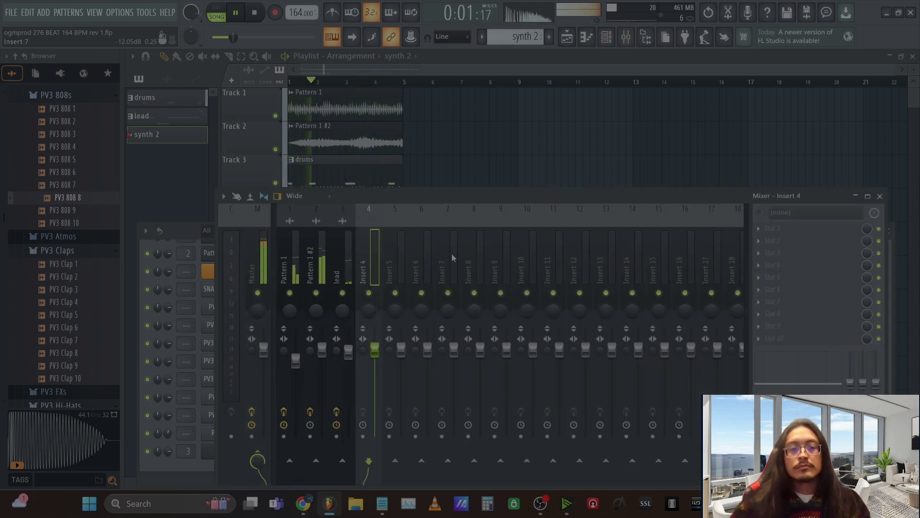
pyautogui.click(476, 261)
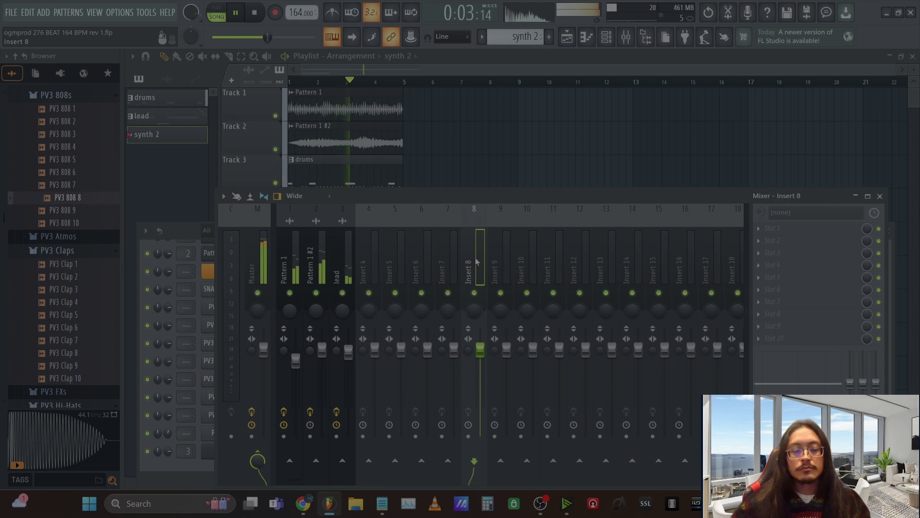
pyautogui.hotkey('ctrl', 'l')
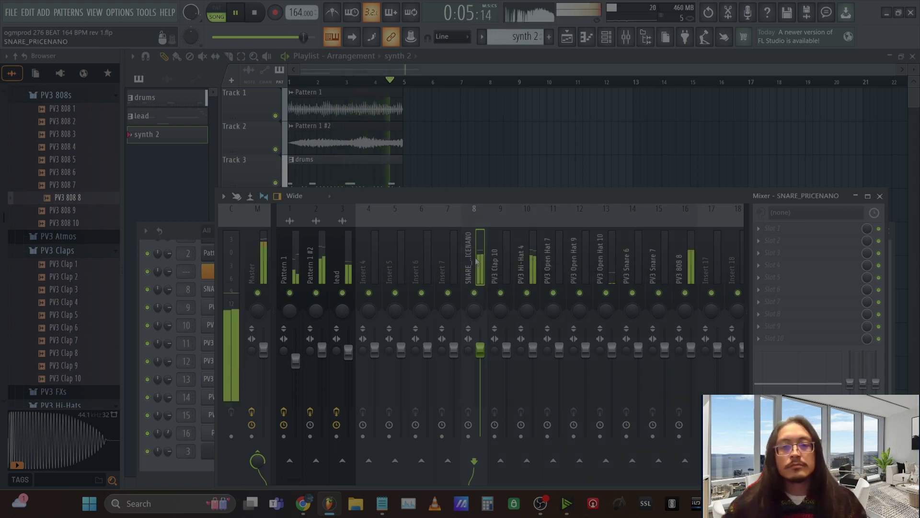
# Step: Lower the PV3 Hi-Hat 4 mixer track's volume to about 96%
pyautogui.click(685, 263)
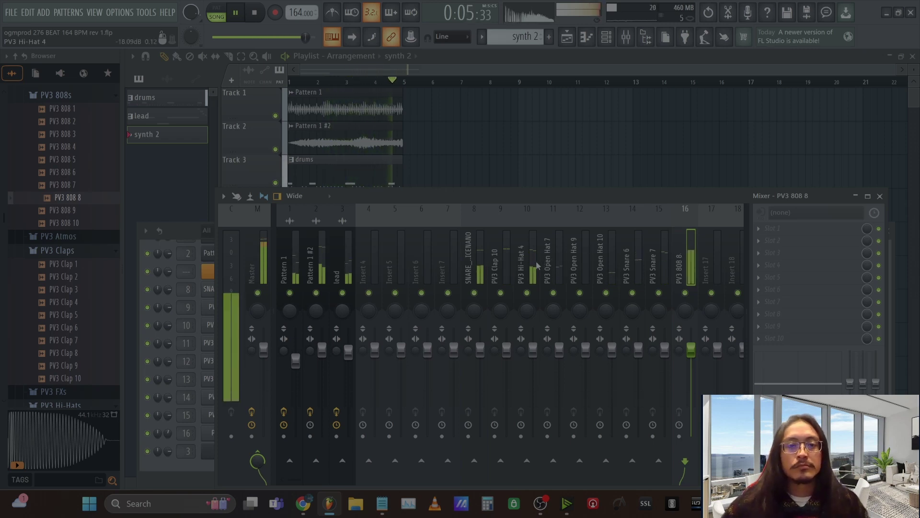
pyautogui.click(526, 271)
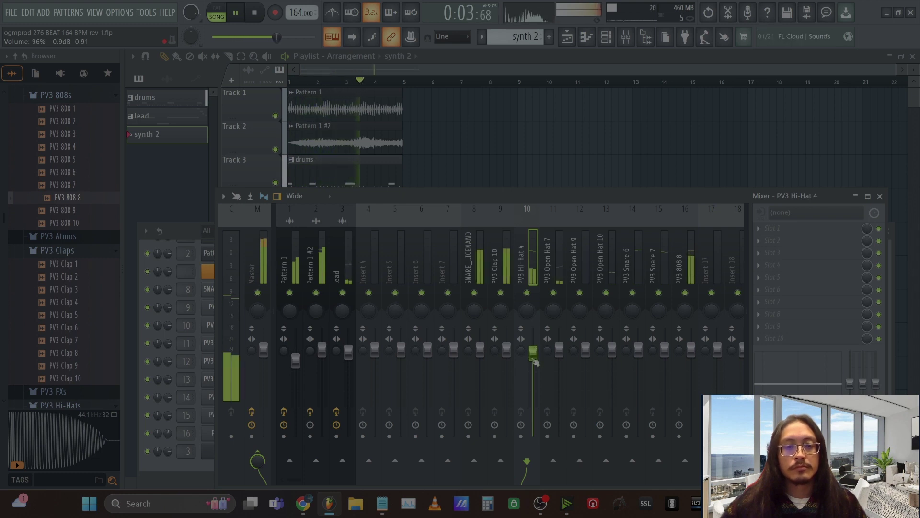
# Step: Record notes and automation of an eight-note D5, G5, A5, D6, D5, G5, A5, C6 melody with the JUPITER-8 SY Old Keys preset in synth 2
pyautogui.click(385, 72)
pyautogui.click(10, 13)
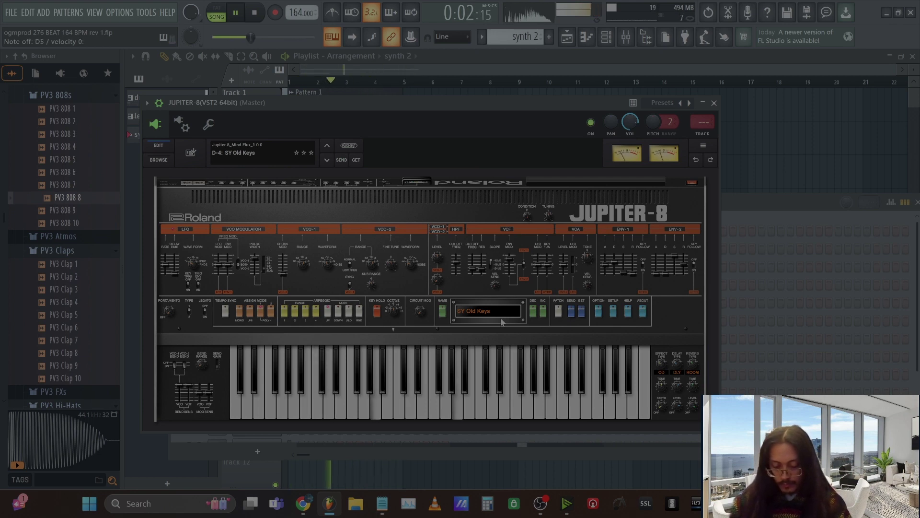
pyautogui.press('F7')
pyautogui.click(272, 14)
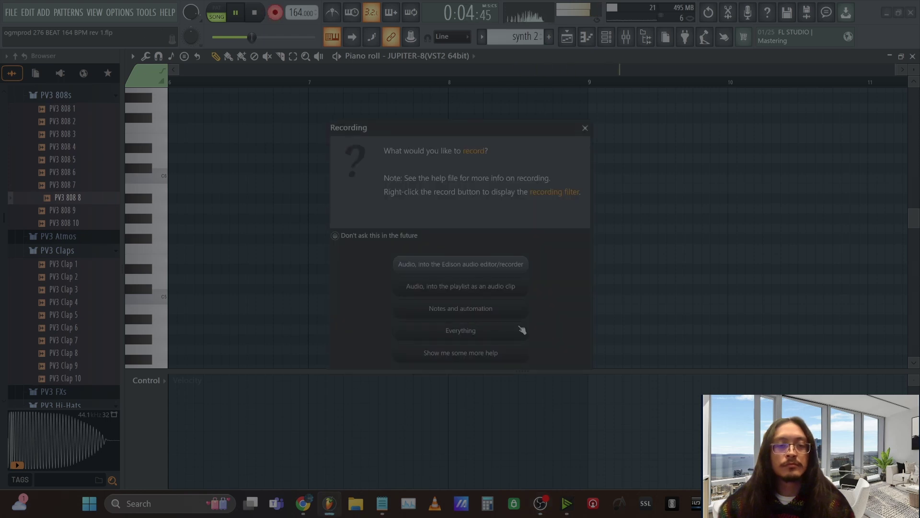
pyautogui.click(491, 312)
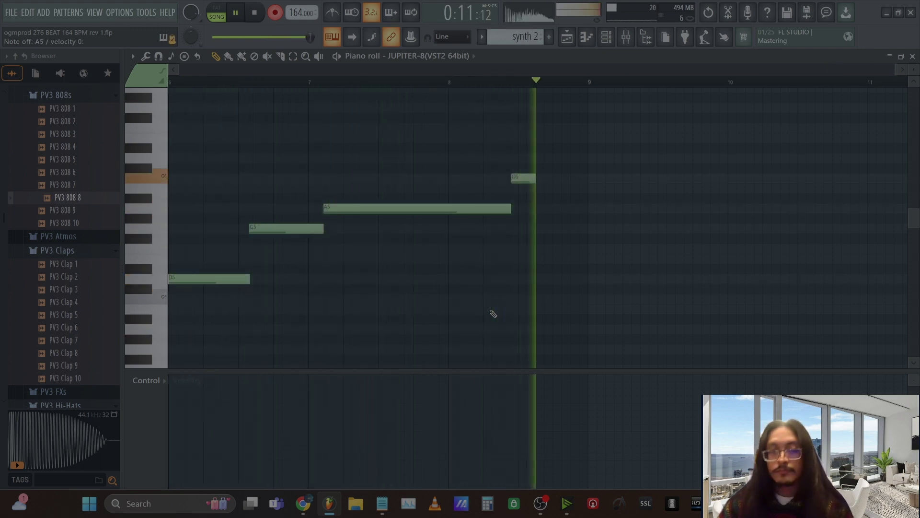
pyautogui.press('space')
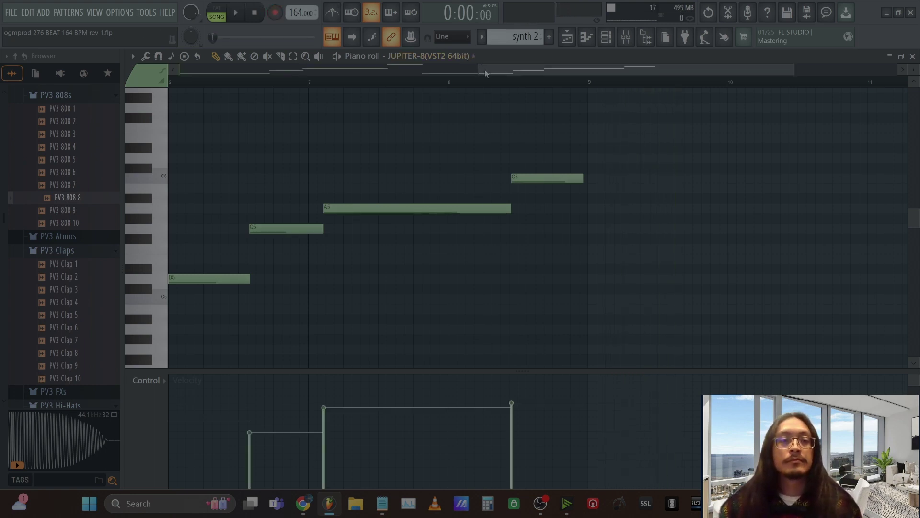
# Step: Align the first G5, A5 and D6 notes of the synth 2 melody to the piano roll grid
pyautogui.moveTo(485, 73); pyautogui.dragTo(32, 82)
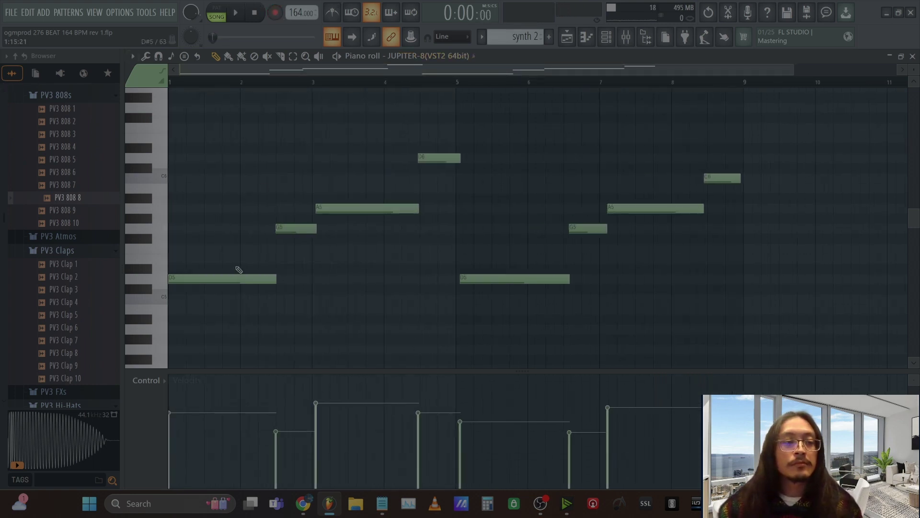
pyautogui.click(284, 231)
pyautogui.moveTo(331, 209)
pyautogui.mouseDown()
pyautogui.moveTo(337, 202)
pyautogui.moveTo(324, 213)
pyautogui.mouseUp()
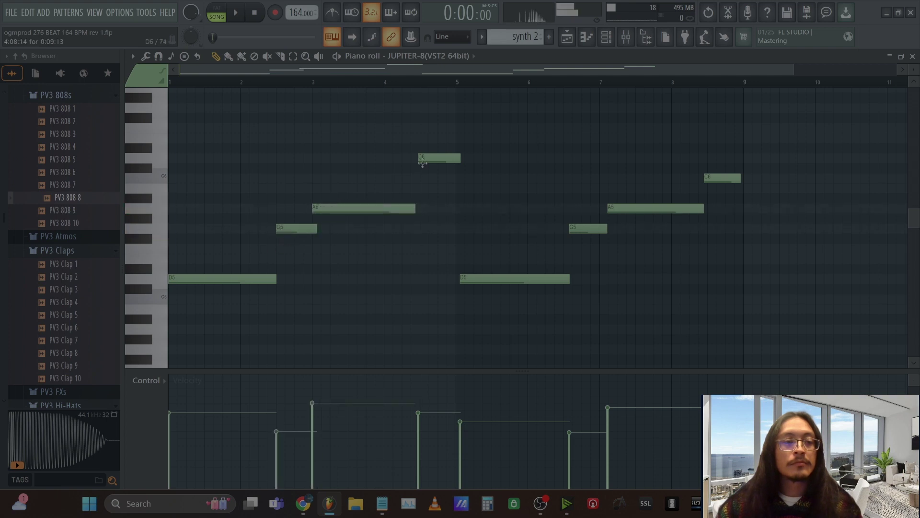
pyautogui.moveTo(430, 157); pyautogui.dragTo(431, 157)
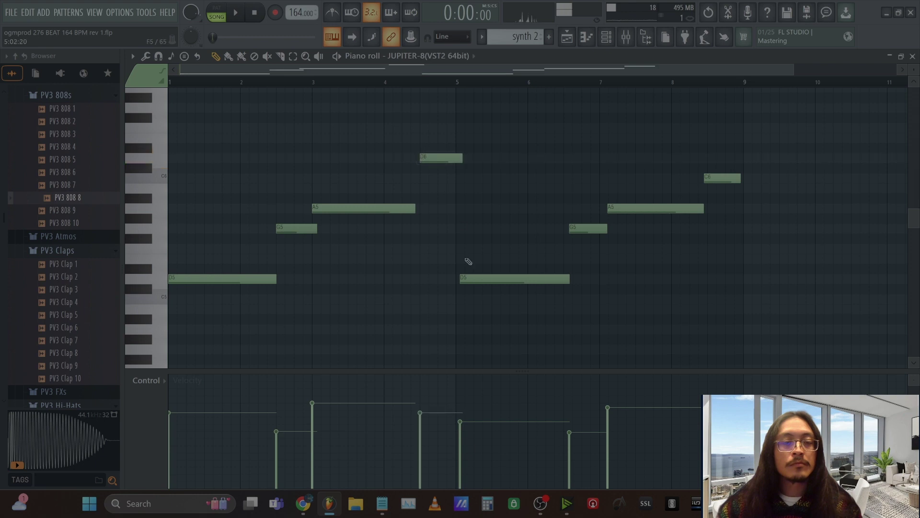
# Step: Align the second phrase's D5, G5, A5 and C6 notes to the grid, starting the D5 at bar 5 and the A5 at bar 7
pyautogui.press('space')
pyautogui.moveTo(469, 279); pyautogui.dragTo(465, 279)
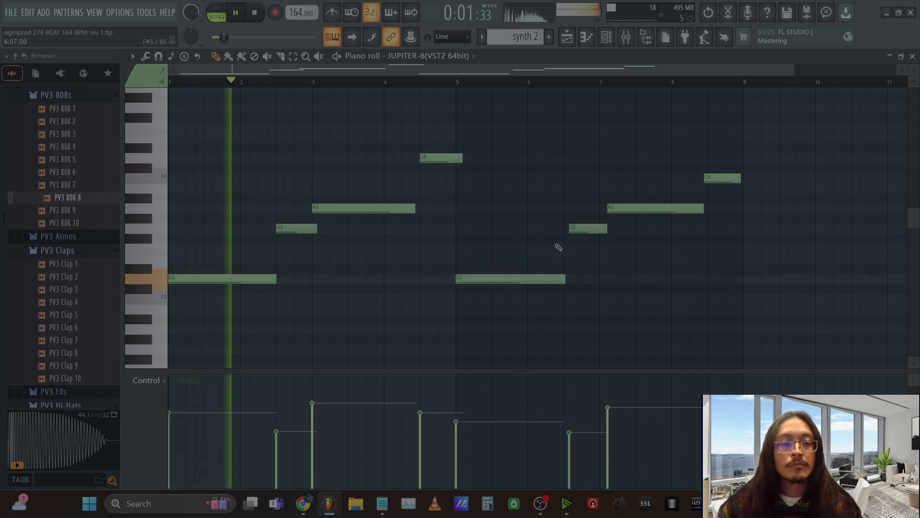
pyautogui.moveTo(570, 229); pyautogui.dragTo(564, 230)
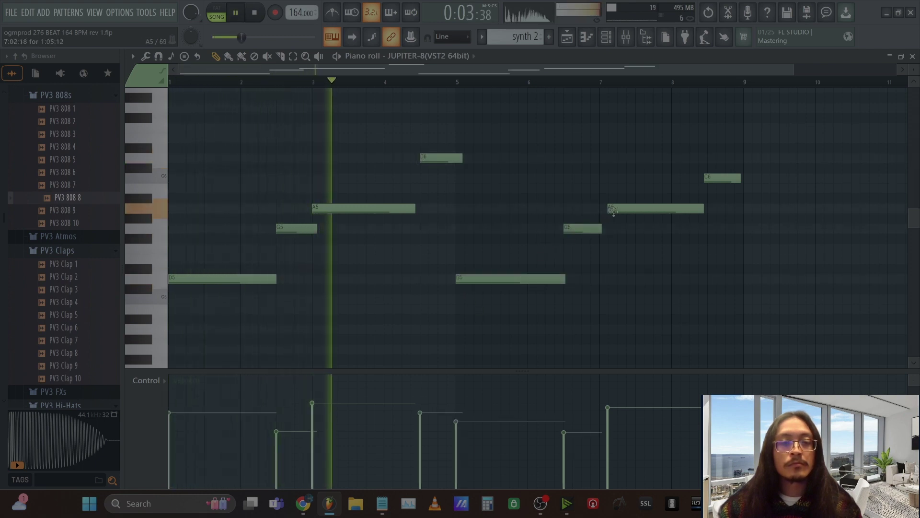
pyautogui.rightClick(622, 211)
pyautogui.click(600, 209)
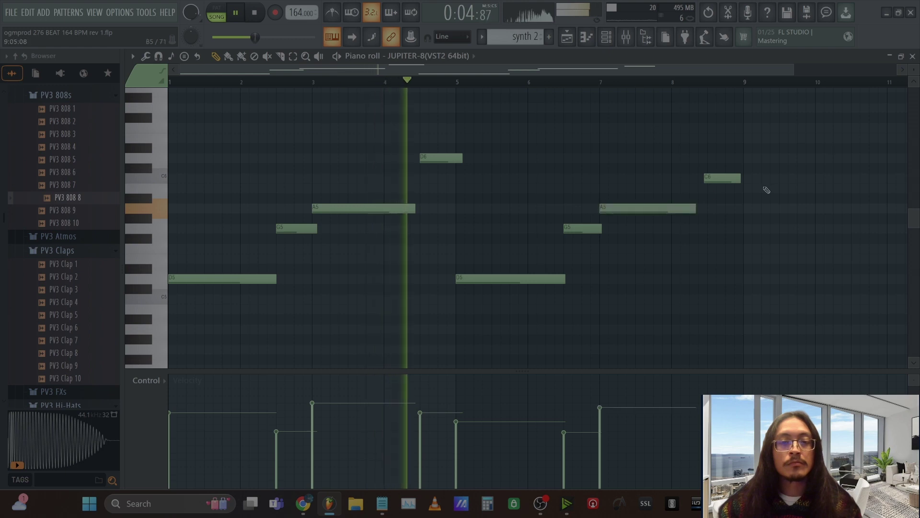
pyautogui.rightClick(711, 179)
pyautogui.click(711, 178)
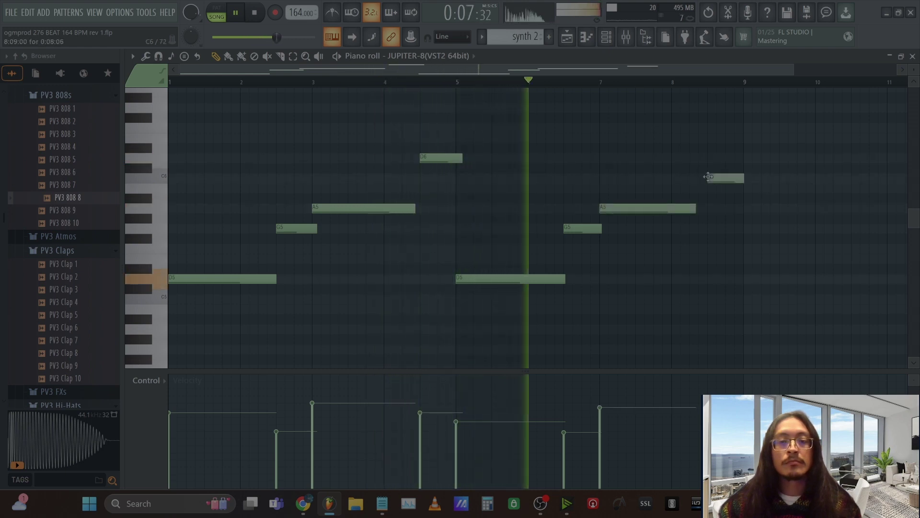
# Step: Set the snap to (none), shorten the final C6 note so it ends just before bar 9, and set the snap back to Line
pyautogui.click(452, 36)
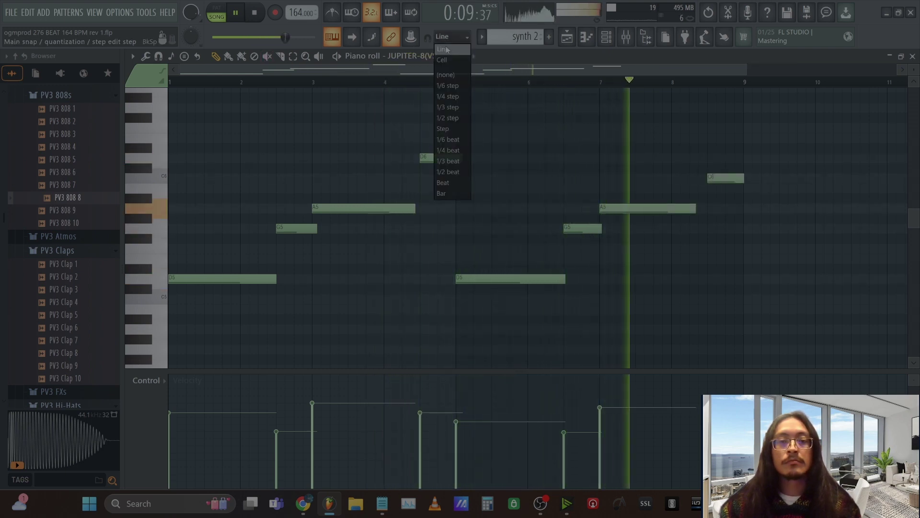
pyautogui.click(453, 75)
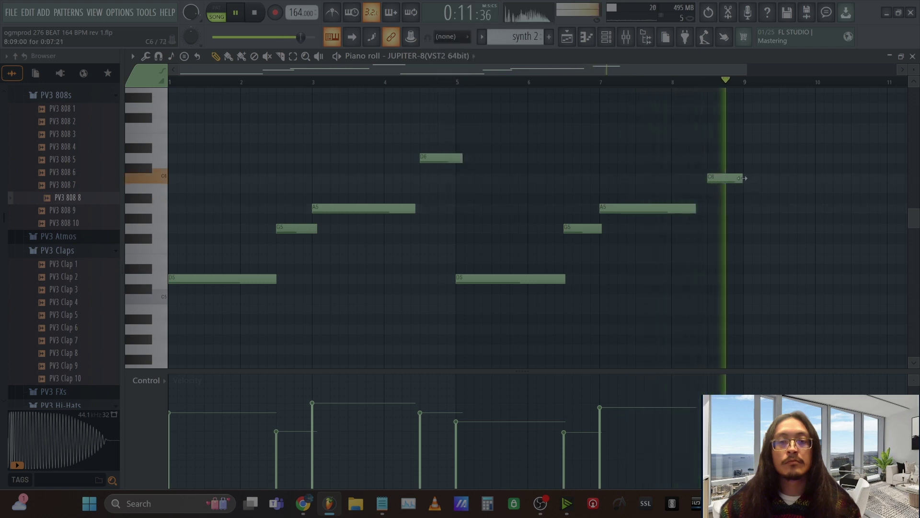
pyautogui.moveTo(744, 177); pyautogui.dragTo(742, 178)
pyautogui.click(452, 36)
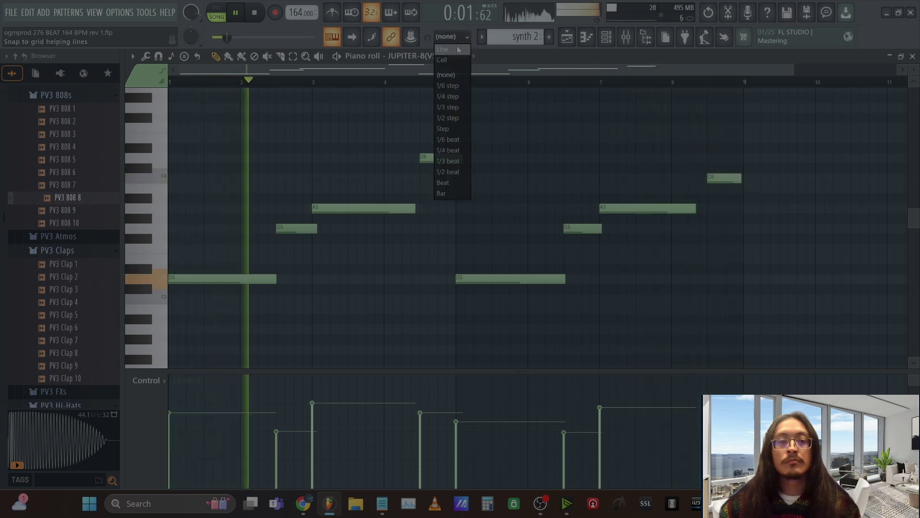
pyautogui.click(459, 49)
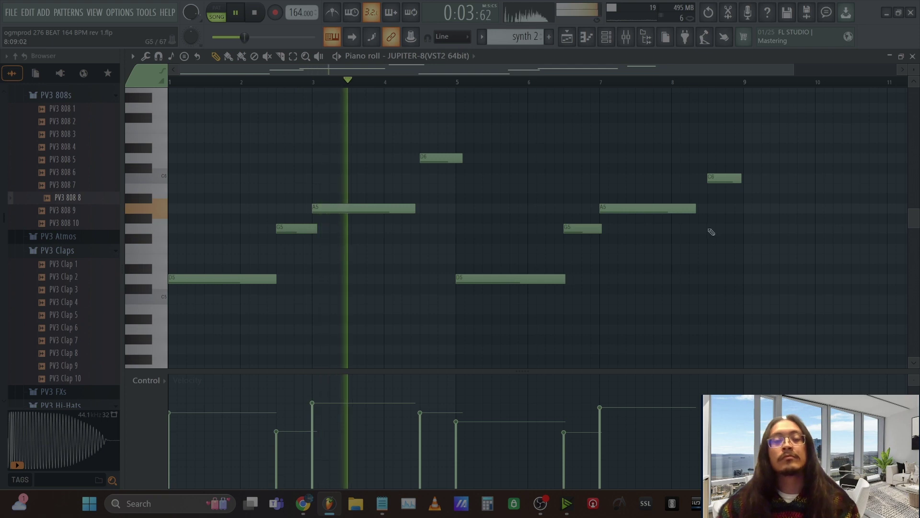
# Step: Review the lead audio clip's time stretching and precomputed effects settings from the playlist, and stop playback
pyautogui.press('F5')
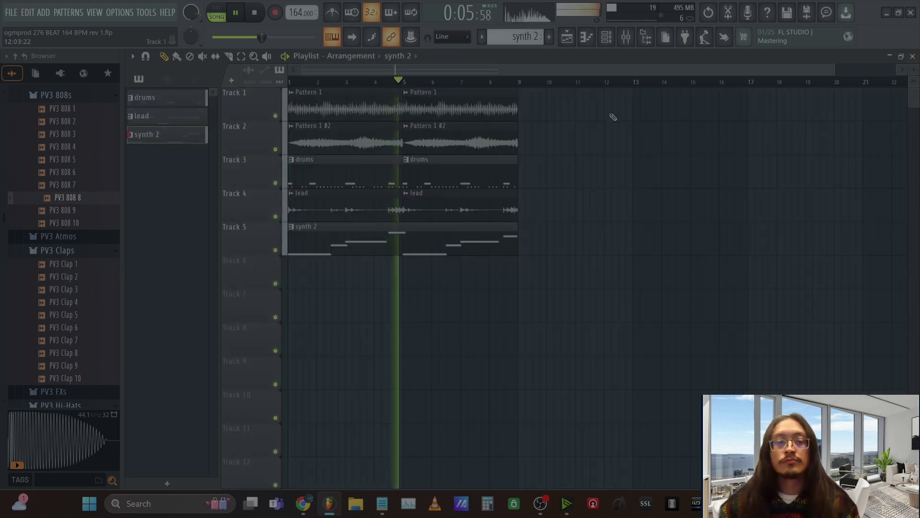
pyautogui.click(345, 197)
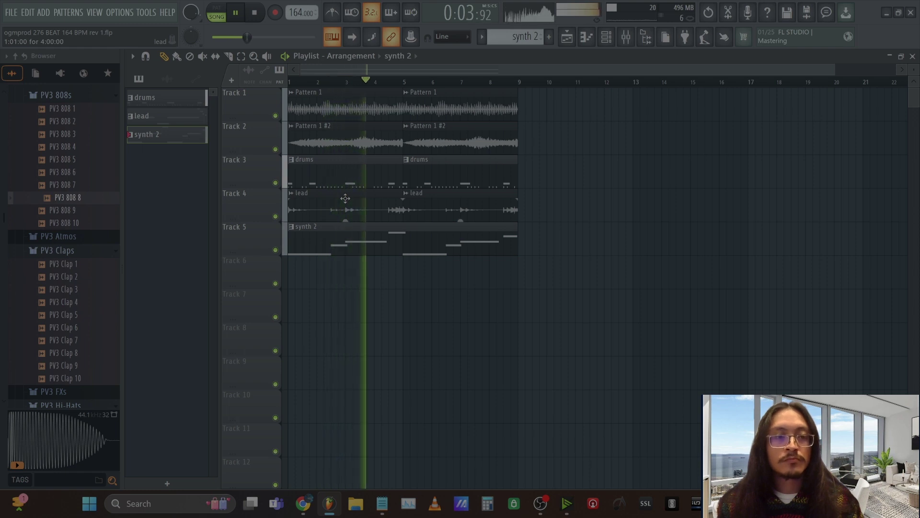
pyautogui.doubleClick(345, 198)
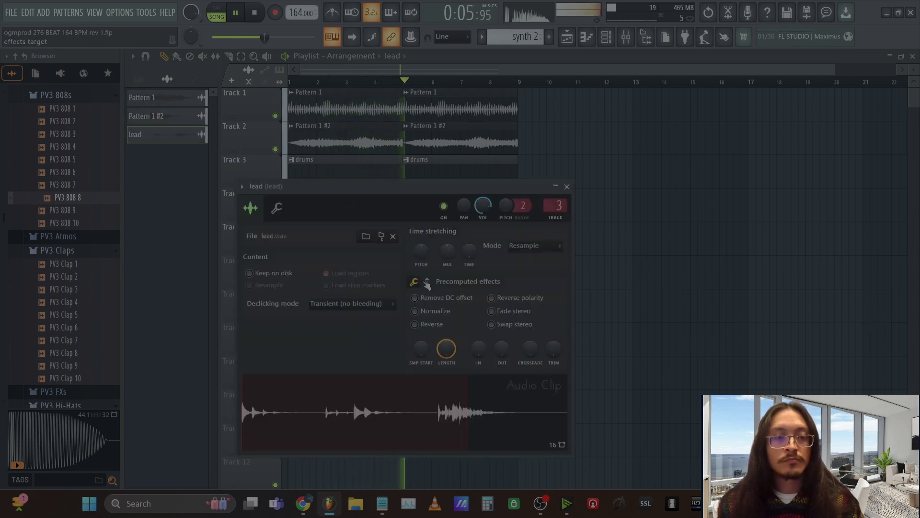
pyautogui.click(567, 186)
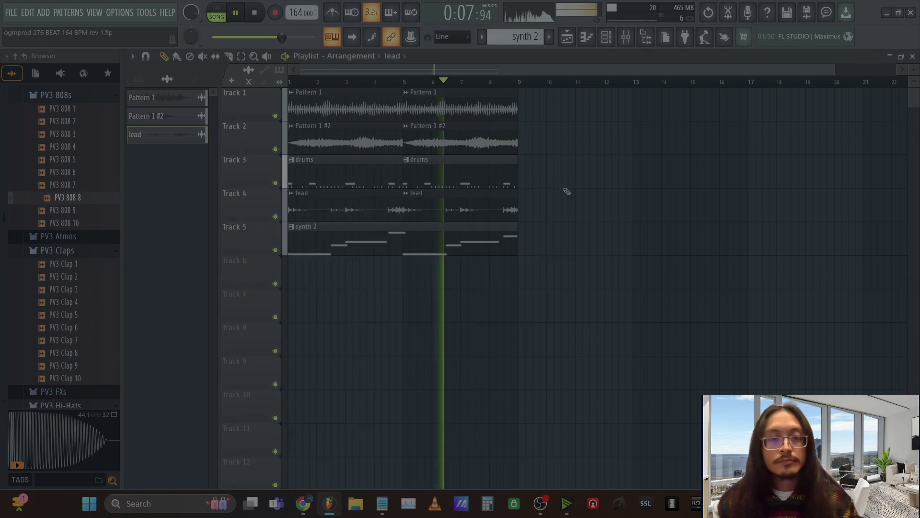
pyautogui.press('space')
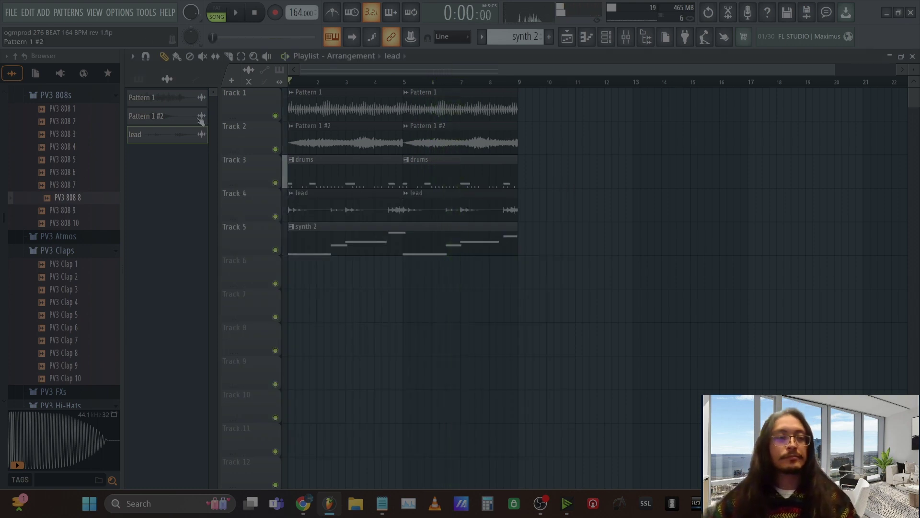
# Step: Render the synth 2 pattern to an audio clip that replaces it in the playlist, and delete the leftover tail clip after bar 9
pyautogui.click(139, 79)
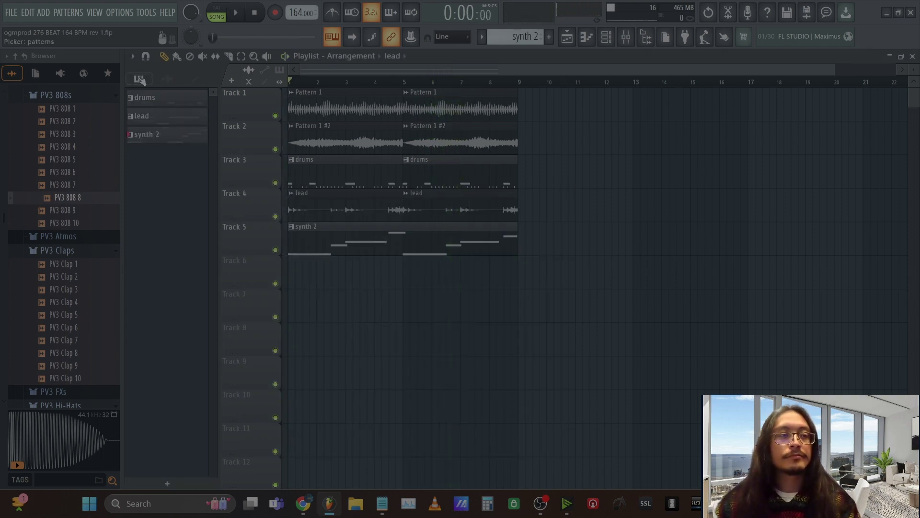
pyautogui.rightClick(158, 143)
pyautogui.click(191, 353)
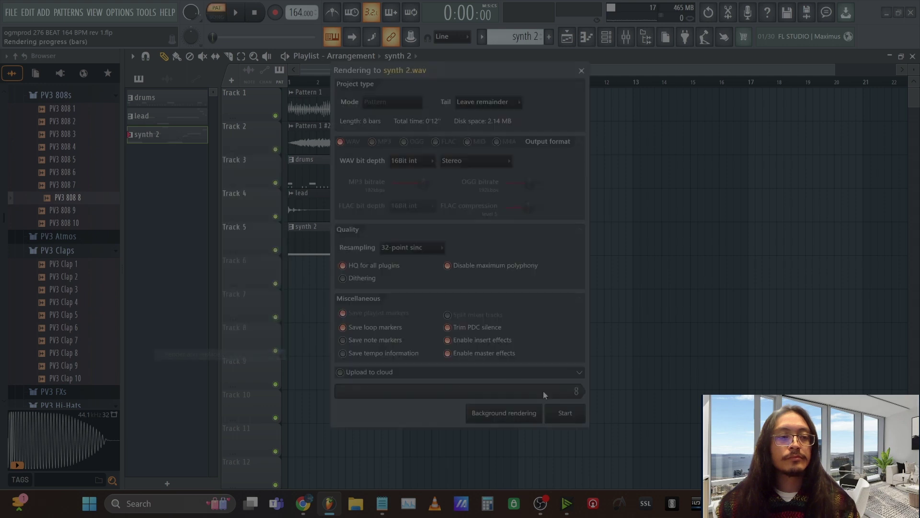
pyautogui.click(582, 418)
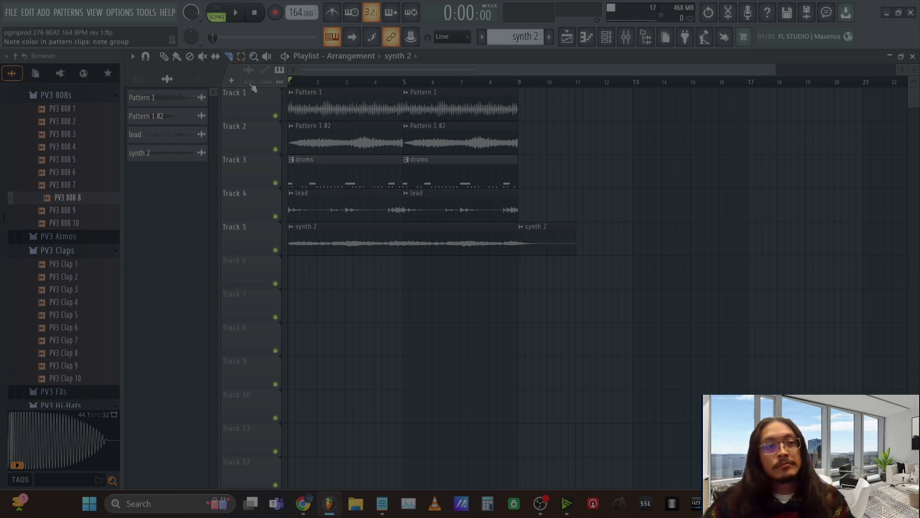
pyautogui.rightClick(556, 238)
pyautogui.press('space')
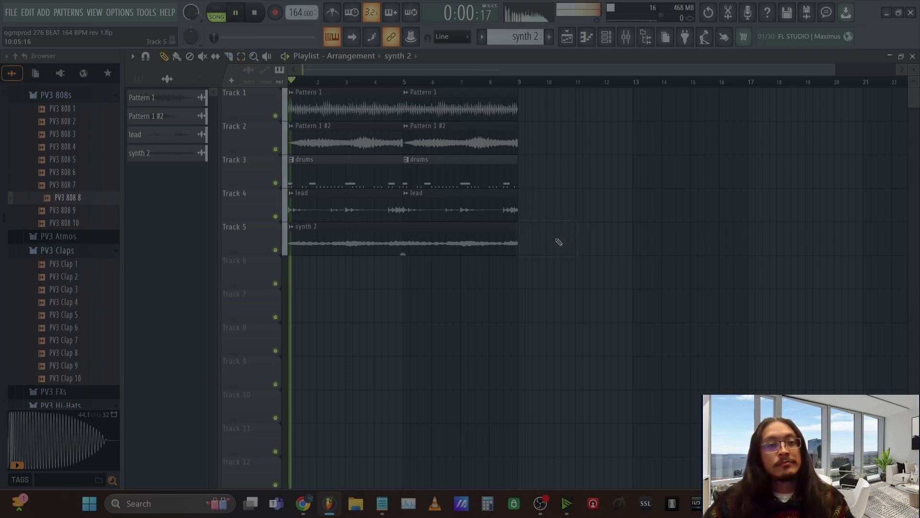
# Step: Route the synth 2 audio clip to the lead's mixer track 3 and listen to the loop
pyautogui.doubleClick(453, 240)
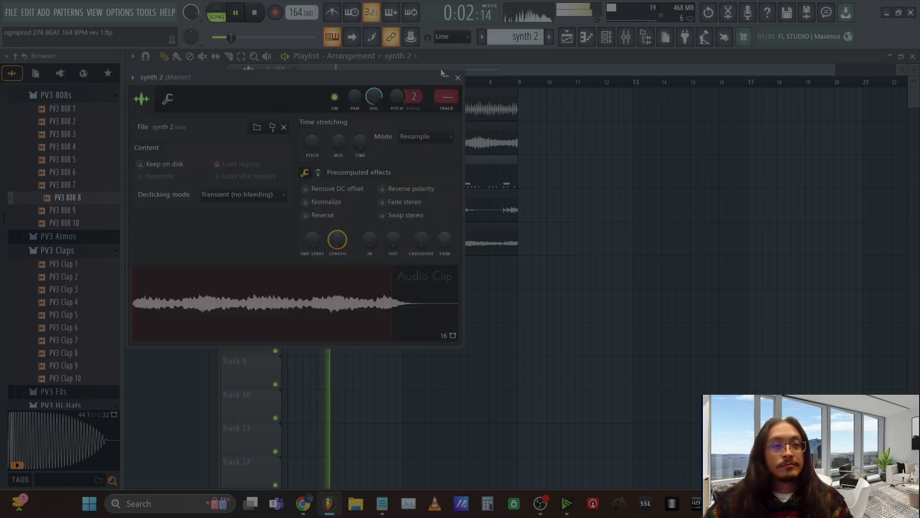
pyautogui.moveTo(413, 76); pyautogui.dragTo(665, 265)
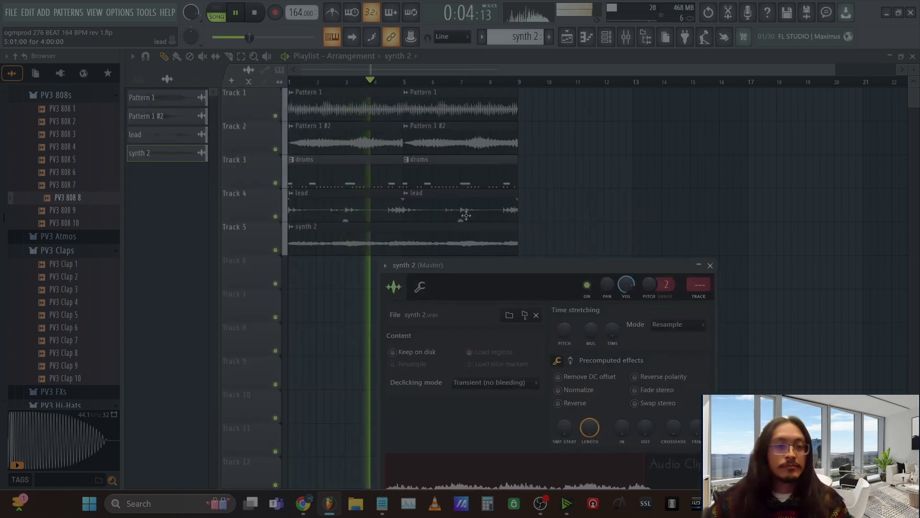
pyautogui.doubleClick(463, 210)
pyautogui.press('Escape')
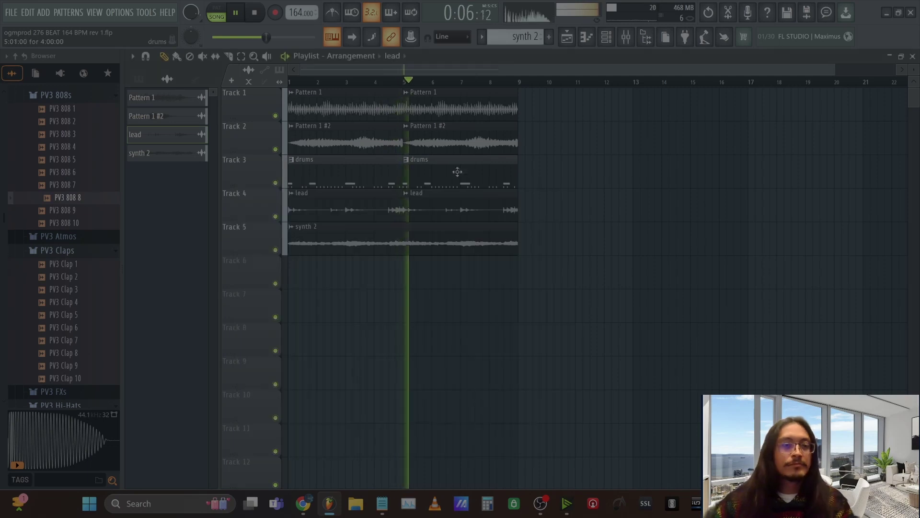
pyautogui.click(625, 36)
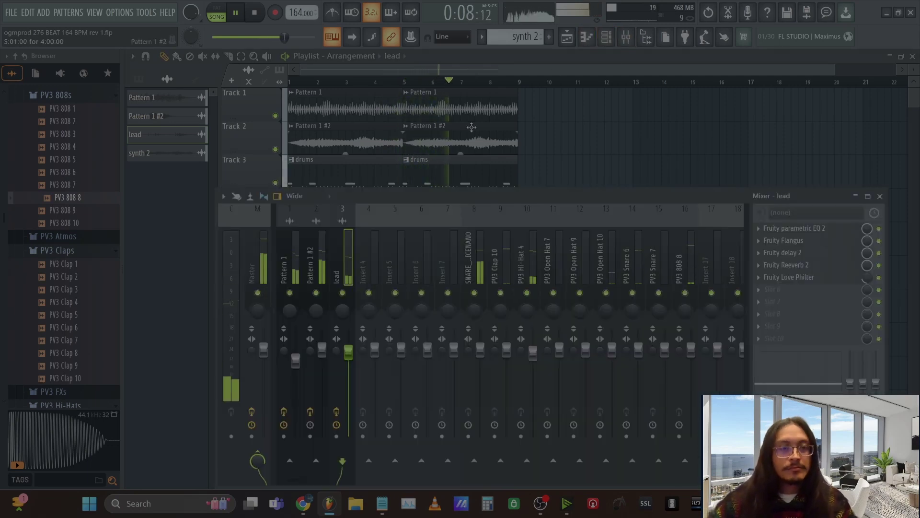
pyautogui.press('F9')
pyautogui.doubleClick(475, 233)
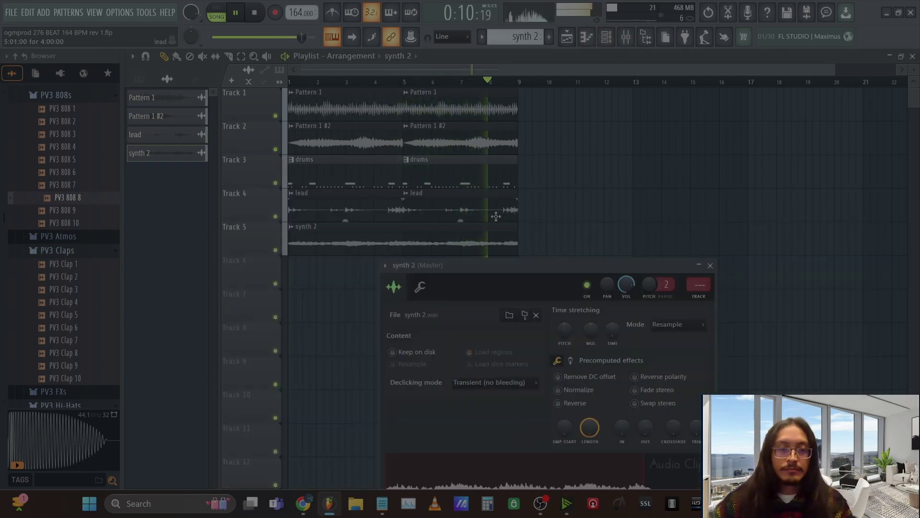
pyautogui.scroll(2, 699, 283)
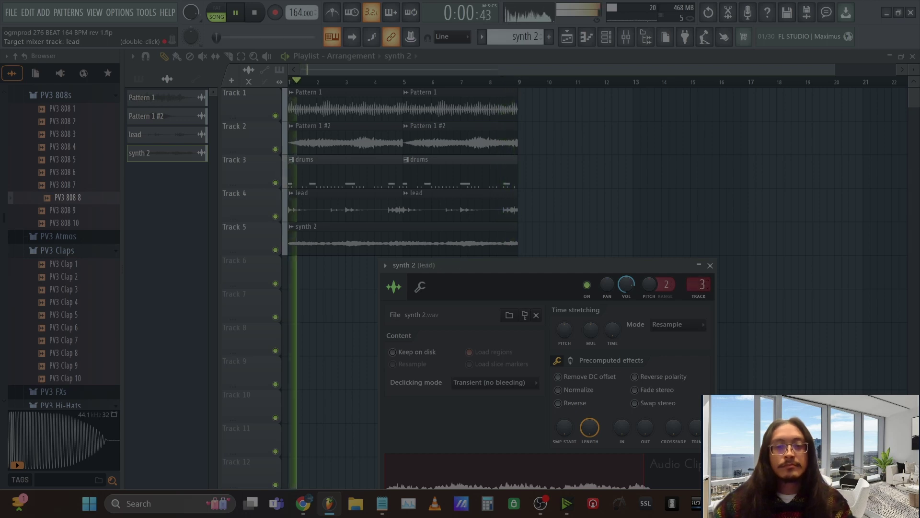
pyautogui.click(711, 266)
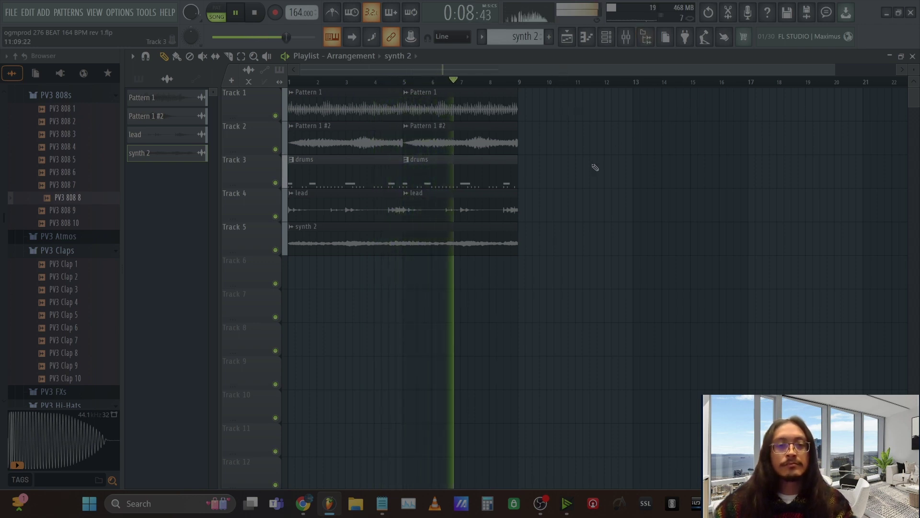
# Step: Stop playback and duplicate all the playlist clips so the arrangement repeats from bar 9 to bar 17
pyautogui.press('space')
pyautogui.hotkey('ctrl', 'a')
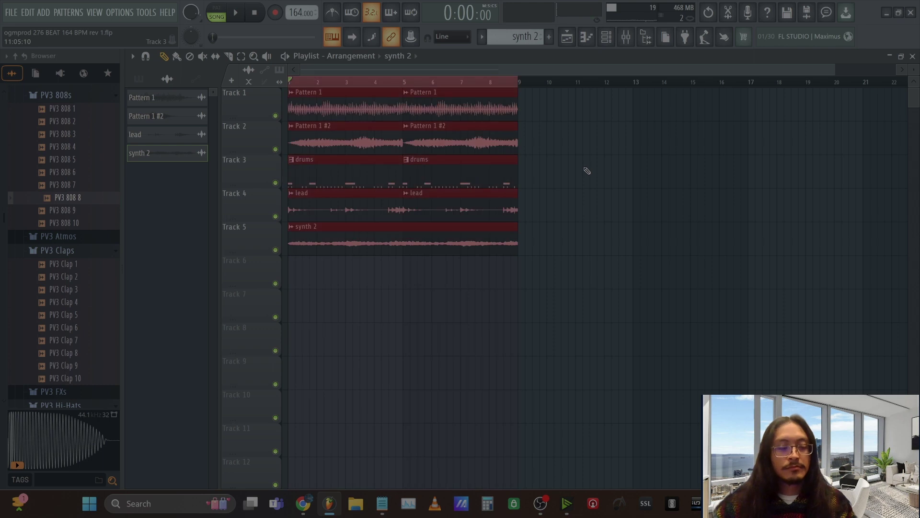
pyautogui.hotkey('ctrl', 'b')
pyautogui.hotkey('ctrl', 'd')
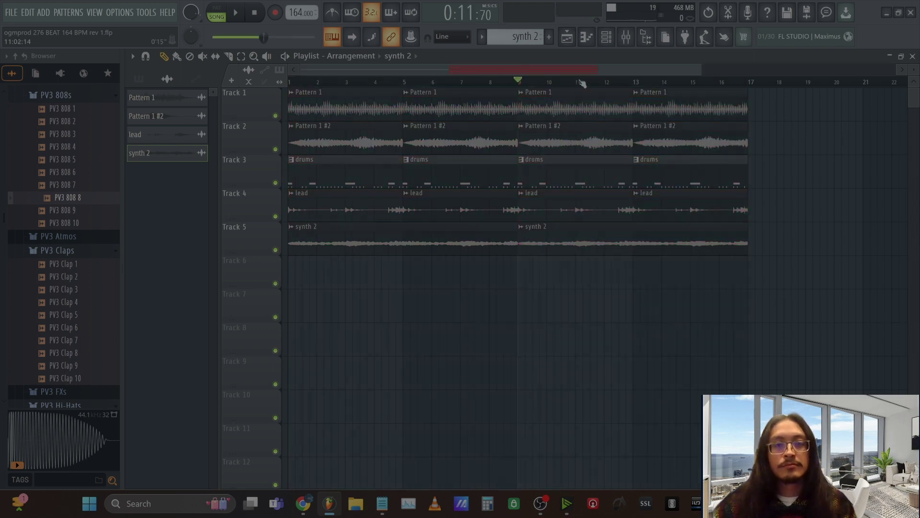
# Step: Place another Pattern 1 clip on Track 1 at bar 17, make it unique, and set the playback position there
pyautogui.scroll(-2, 581, 83)
pyautogui.click(569, 95)
pyautogui.moveTo(651, 106); pyautogui.dragTo(641, 106)
pyautogui.click(601, 92)
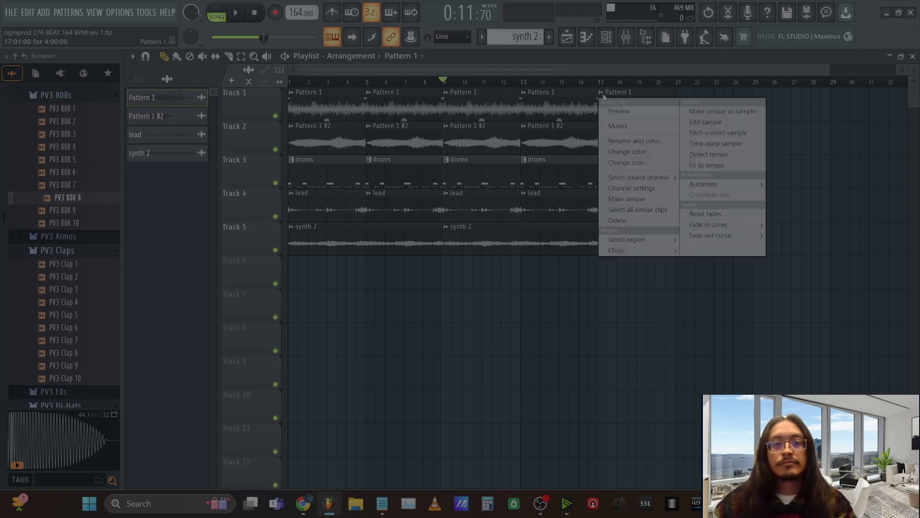
pyautogui.click(623, 199)
pyautogui.click(601, 82)
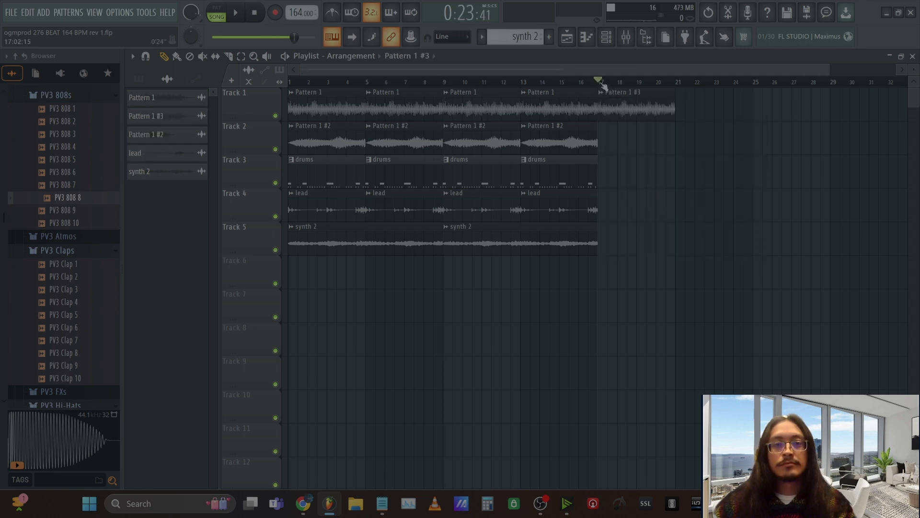
# Step: Stretch the unique Pattern 1 clip at bar 17 to end at bar 25, and check its time stretching settings during playback
pyautogui.press('space')
pyautogui.moveTo(678, 109); pyautogui.dragTo(752, 109)
pyautogui.doubleClick(738, 110)
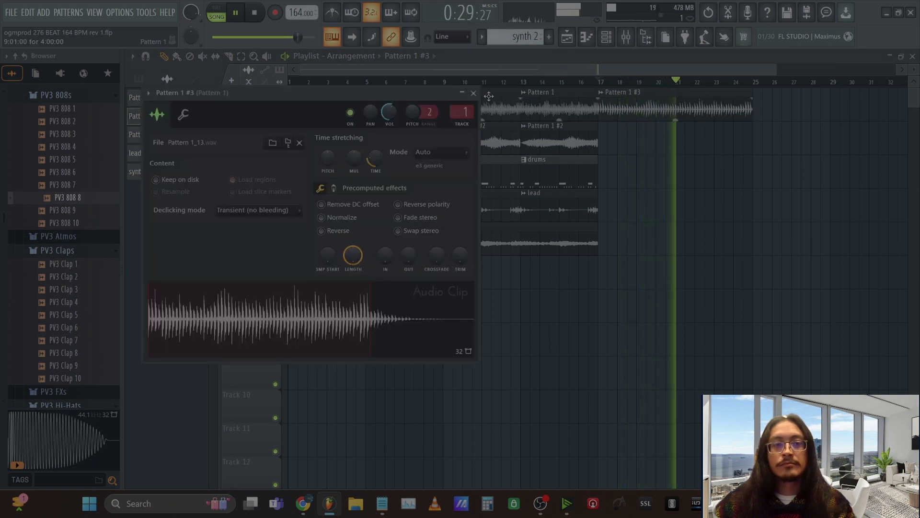
pyautogui.click(473, 93)
pyautogui.press('space')
# Step: Add a drums clip on Track 3 at bar 17, make it unique, and place a second copy of it at bar 21
pyautogui.click(571, 175)
pyautogui.click(603, 176)
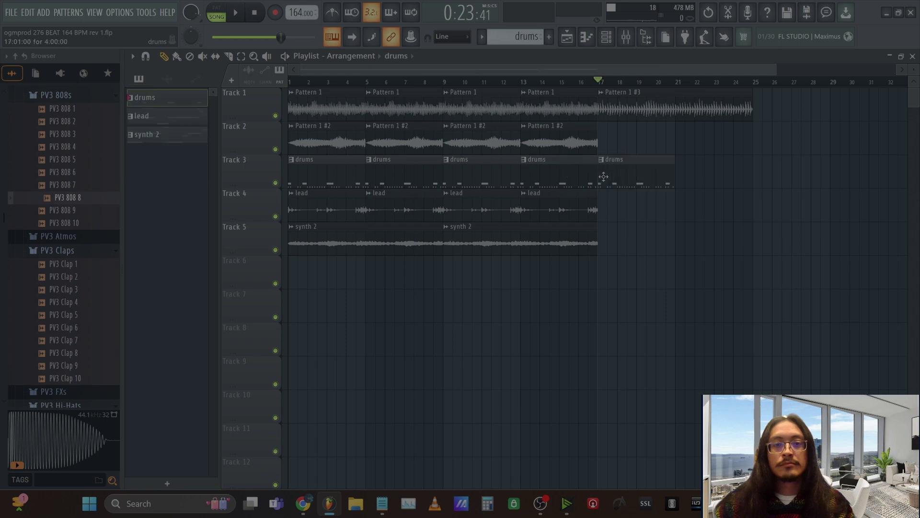
pyautogui.click(605, 161)
pyautogui.click(628, 255)
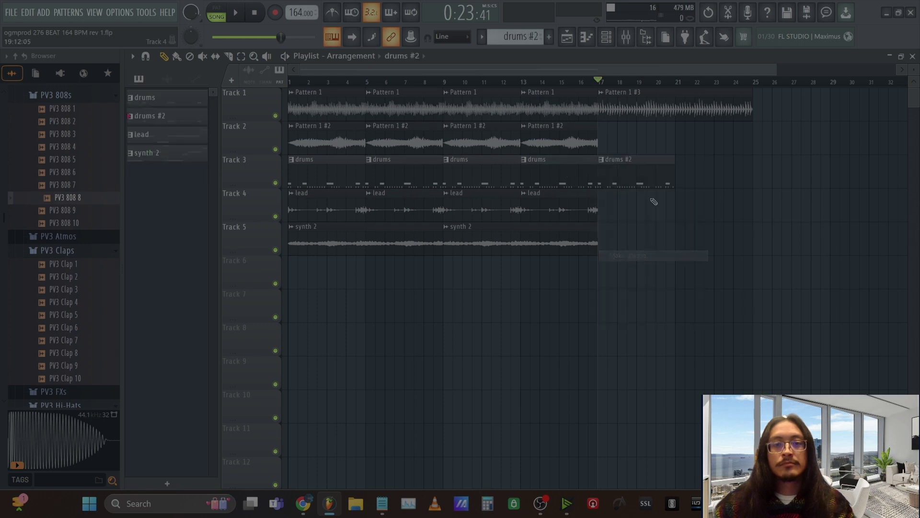
pyautogui.click(687, 170)
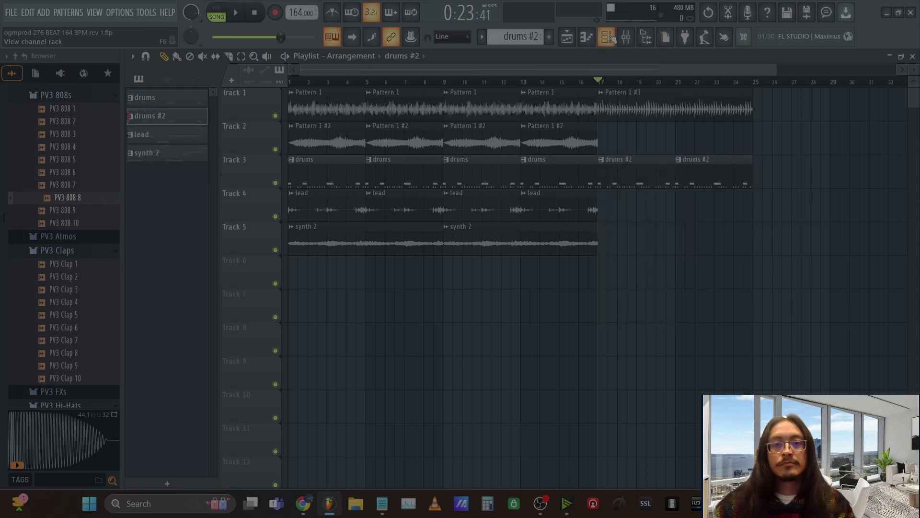
# Step: In drums #2, move the last PV3 808 8 note to beat 4 of bar 3 and add another note at beat 2 of bar 4
pyautogui.click(606, 37)
pyautogui.moveTo(415, 212); pyautogui.dragTo(371, 151)
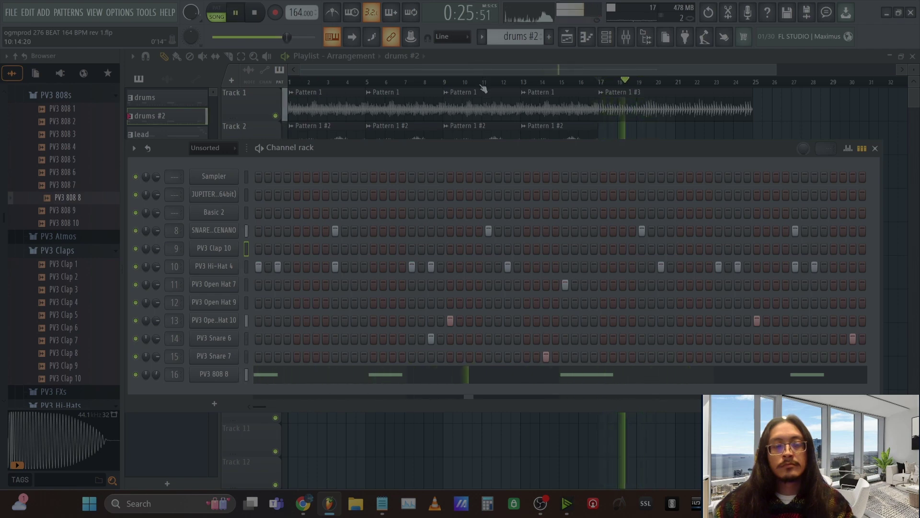
pyautogui.click(827, 380)
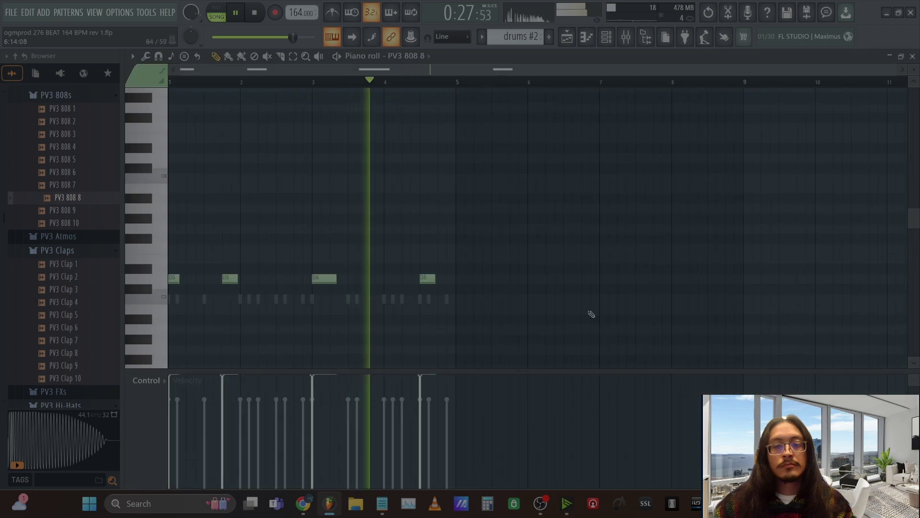
pyautogui.moveTo(407, 280); pyautogui.dragTo(371, 279)
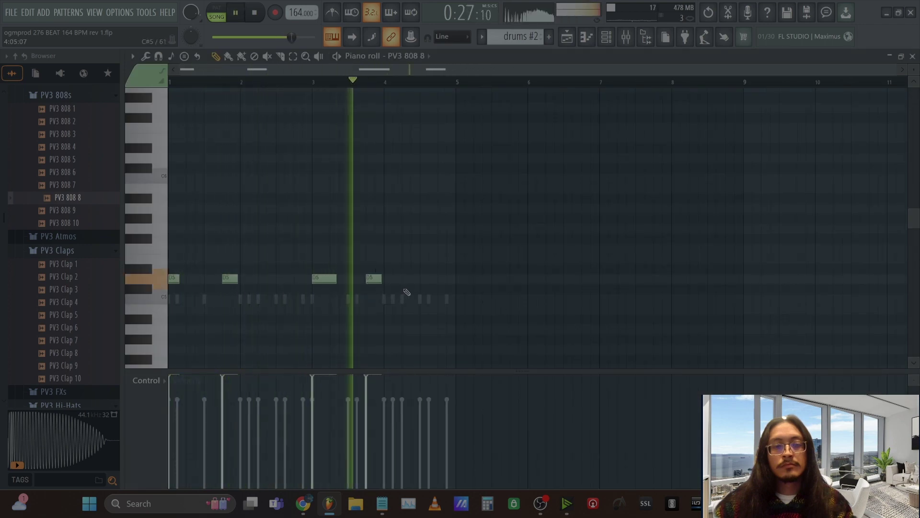
pyautogui.click(404, 280)
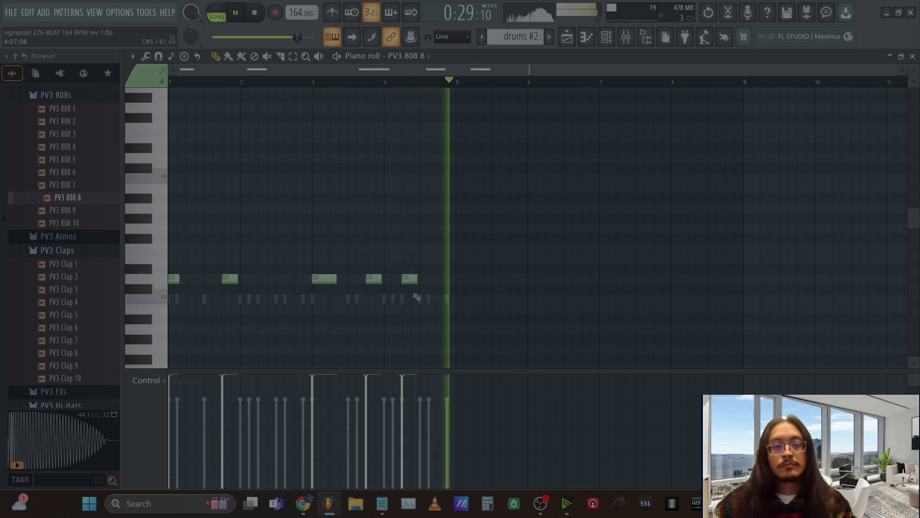
pyautogui.click(913, 56)
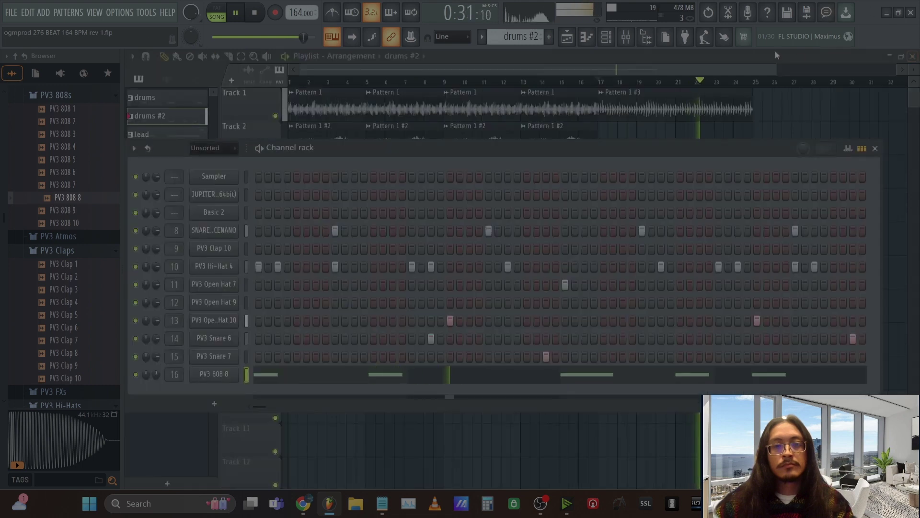
pyautogui.press('F6')
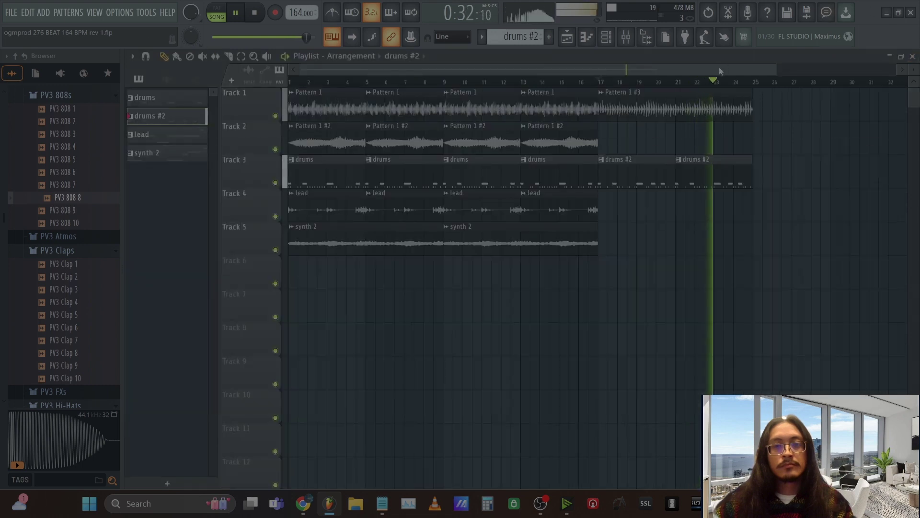
# Step: Extend the second section to bar 33 with drums #2 clips at bars 25 and 29 and a Pattern 1 #3 clip at bar 25
pyautogui.click(757, 179)
pyautogui.click(756, 109)
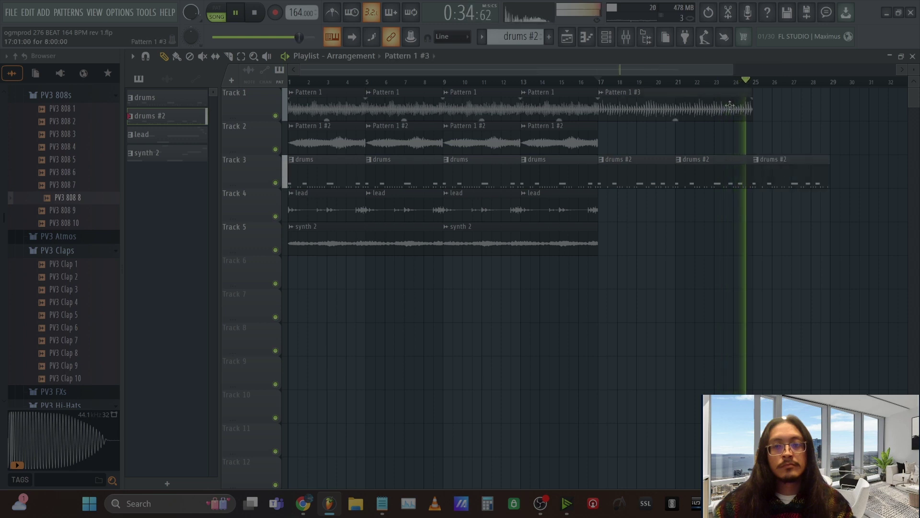
pyautogui.click(757, 110)
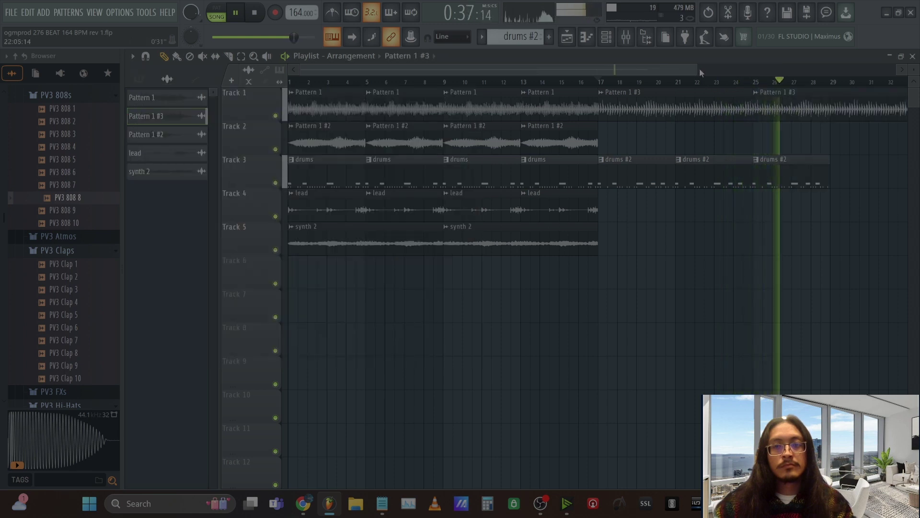
pyautogui.moveTo(697, 68); pyautogui.dragTo(769, 68)
pyautogui.click(743, 164)
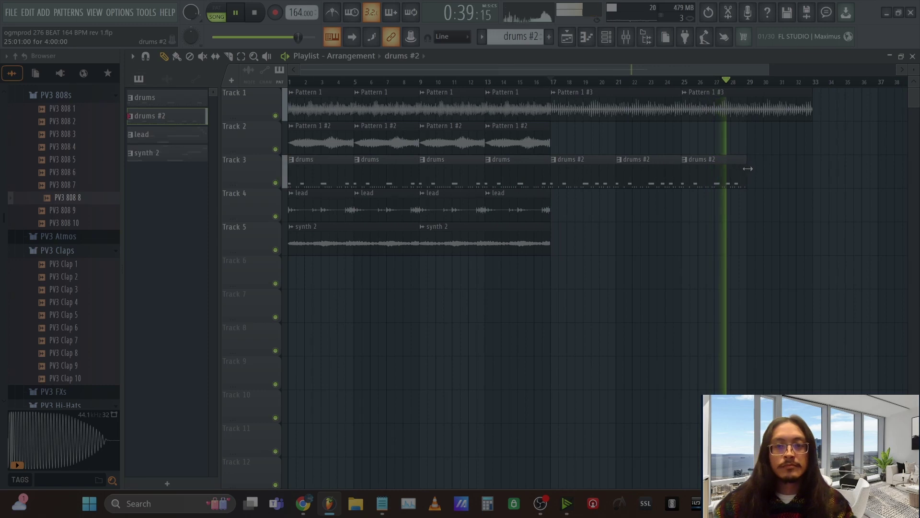
pyautogui.click(749, 169)
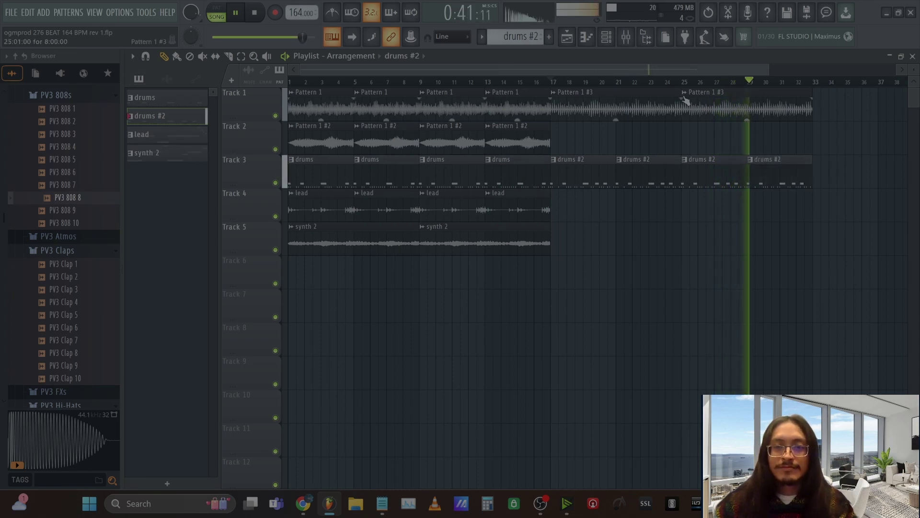
# Step: Place a copy of the Pattern 1 #2 clip on Track 2 at bar 33 and stop playback
pyautogui.moveTo(695, 69); pyautogui.dragTo(761, 69)
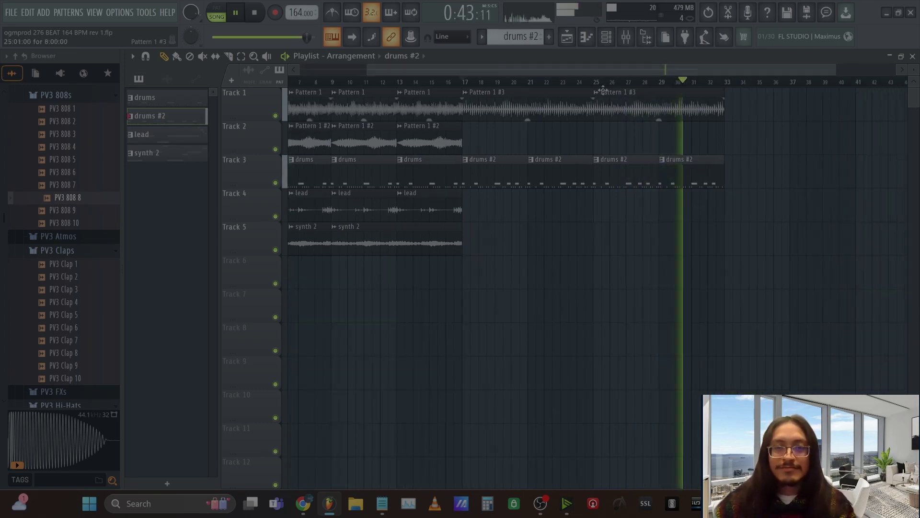
pyautogui.click(443, 136)
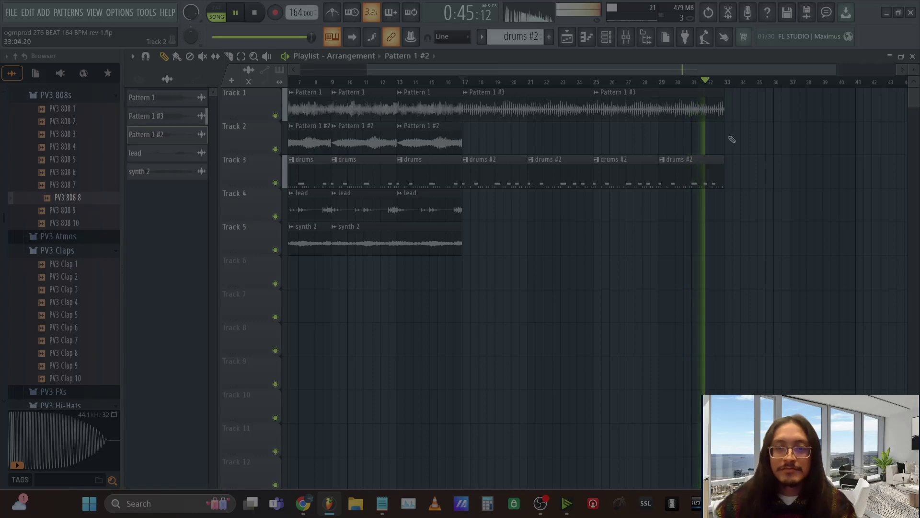
pyautogui.click(730, 140)
pyautogui.press('space')
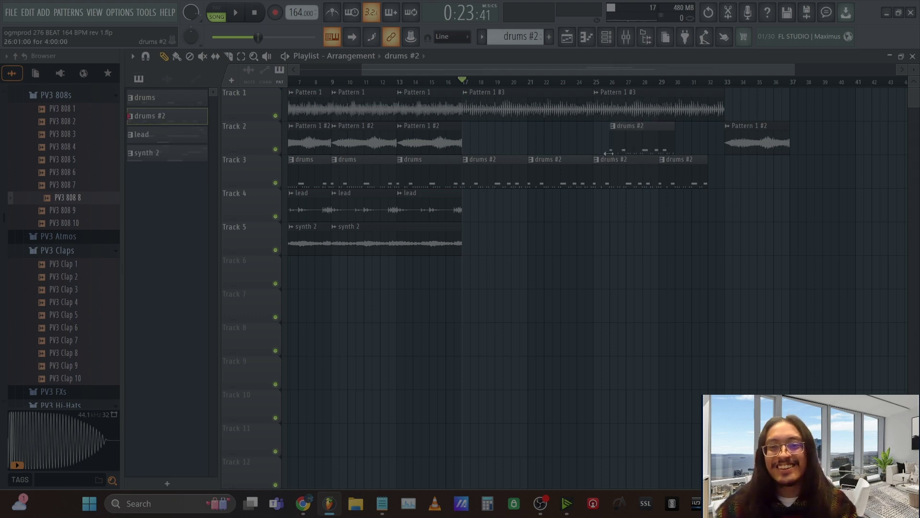
# Step: Play from bar 17 and place a drums #2 clip on Track 4 at bar 33
pyautogui.press('space')
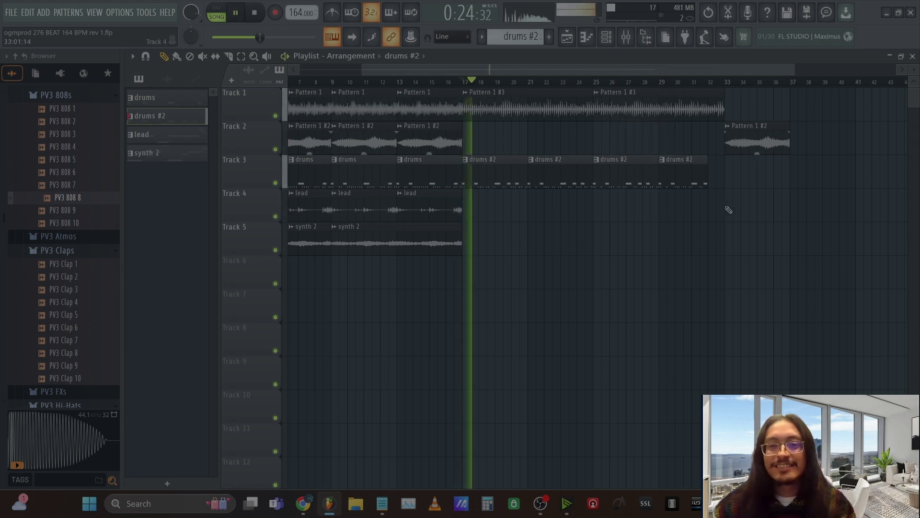
pyautogui.click(724, 206)
pyautogui.moveTo(794, 69); pyautogui.dragTo(842, 66)
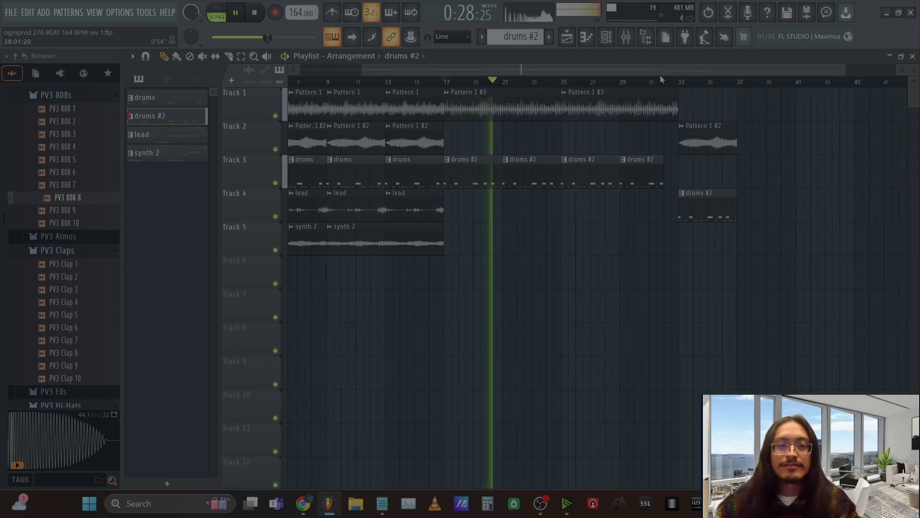
pyautogui.moveTo(660, 75); pyautogui.dragTo(736, 79)
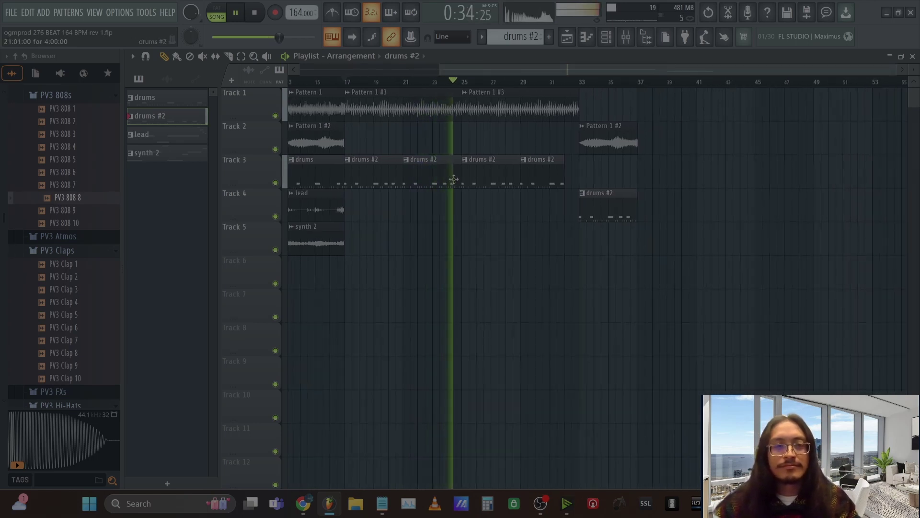
# Step: Replace the drums #2 clip at bar 33 on Track 4 with a drums clip and make it unique as drums #3
pyautogui.rightClick(594, 203)
pyautogui.click(144, 97)
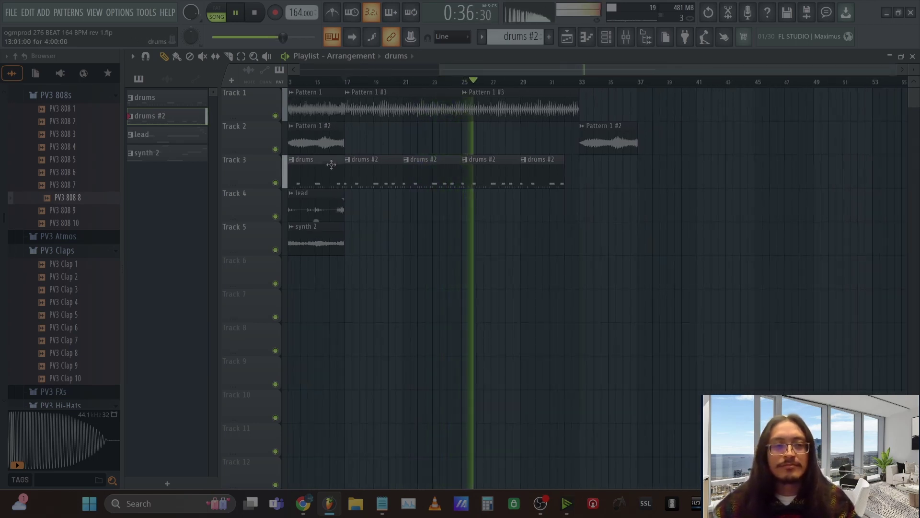
pyautogui.click(585, 202)
pyautogui.moveTo(586, 202); pyautogui.dragTo(579, 202)
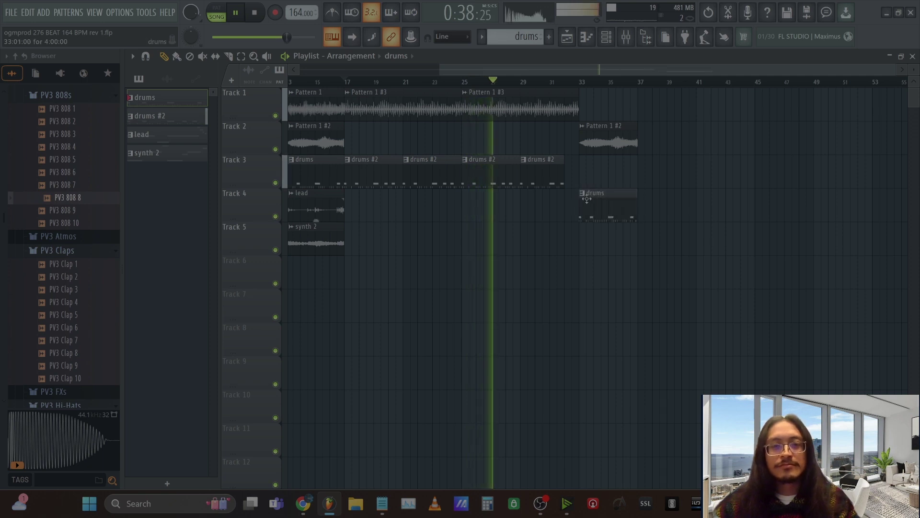
pyautogui.click(582, 193)
pyautogui.click(608, 289)
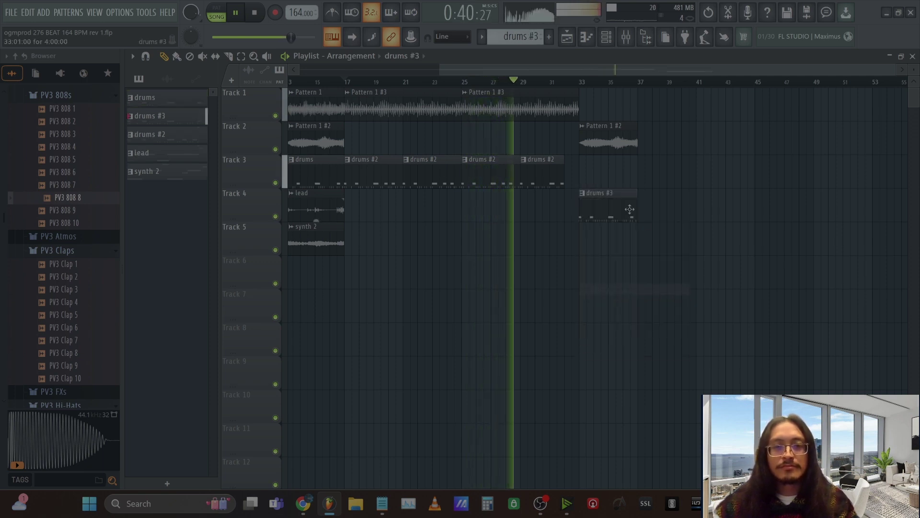
# Step: Try resetting the pitch shift of the Pattern 1 #2 clip to 0 cents and listen through to bar 33
pyautogui.doubleClick(622, 142)
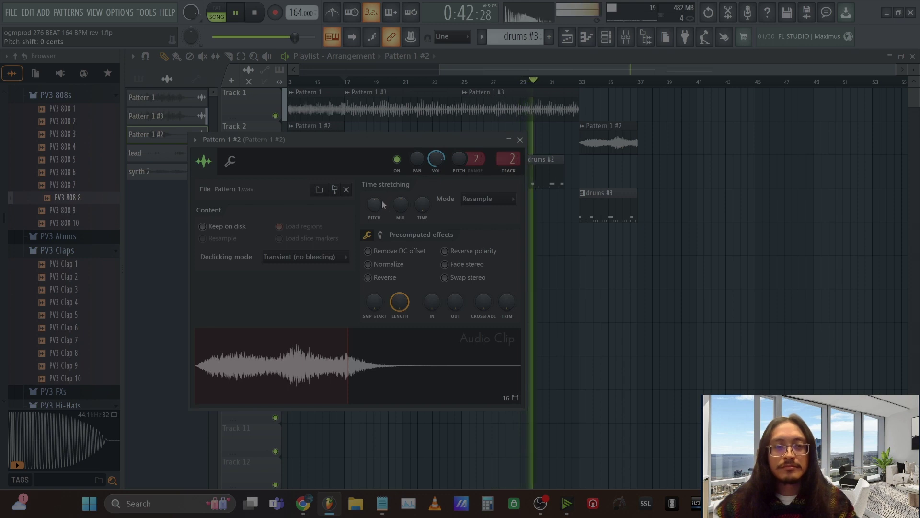
pyautogui.click(634, 125)
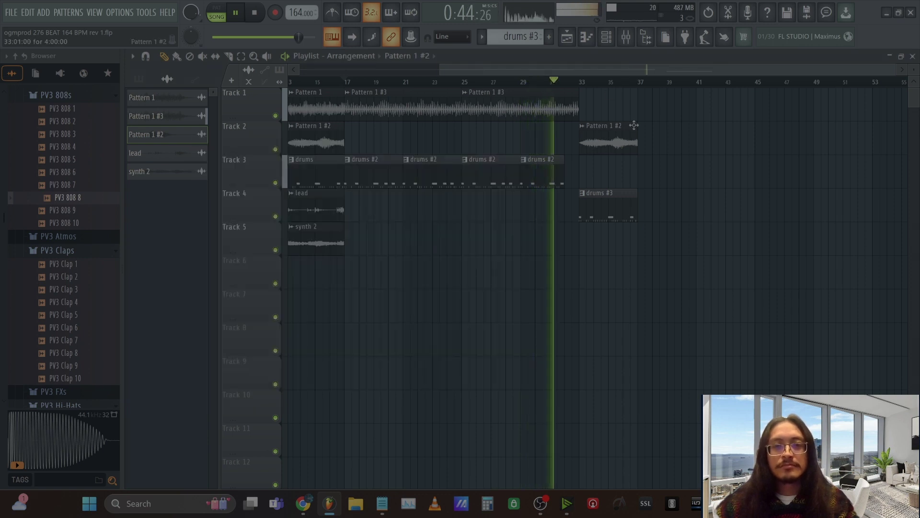
pyautogui.click(579, 109)
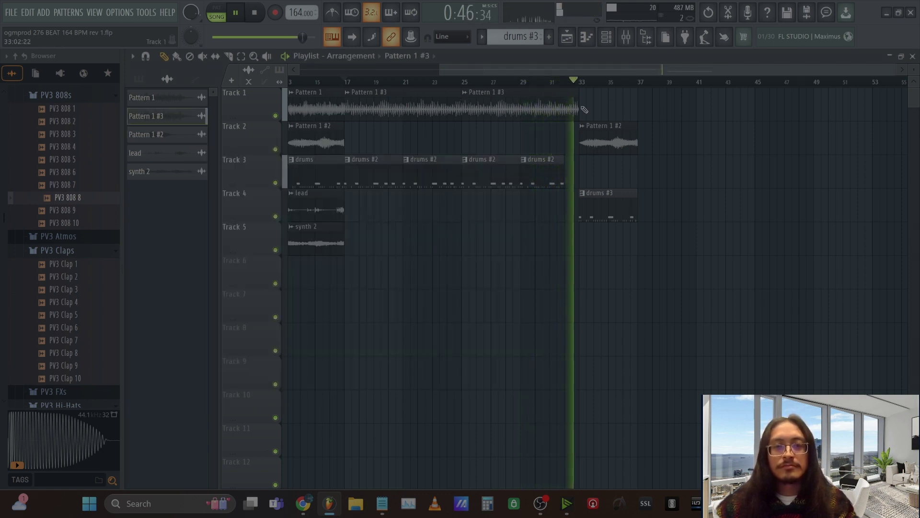
# Step: Fill bars 33 to 41 with a Pattern 1 #3 clip at bar 33 plus drums #3 and Pattern 1 #2 clips at bar 37, and play the section
pyautogui.click(625, 207)
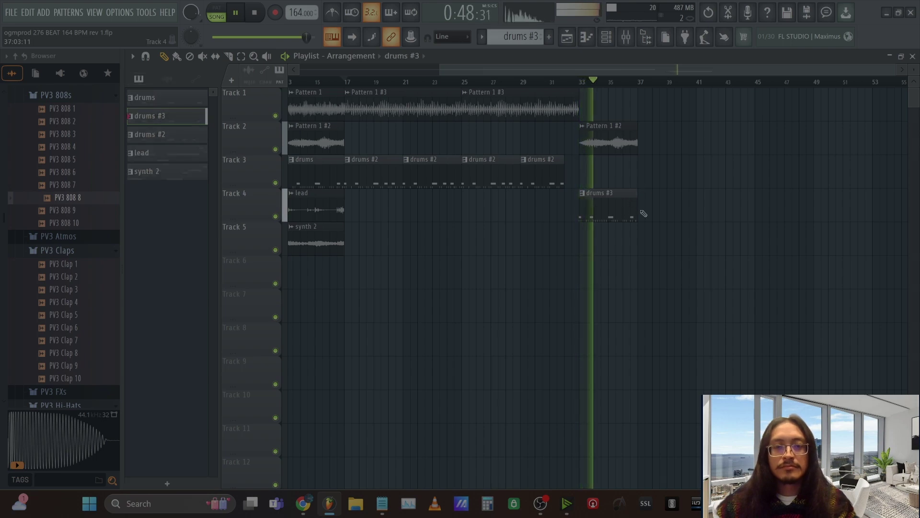
pyautogui.click(643, 213)
pyautogui.click(637, 147)
pyautogui.hotkey('alt', 'p')
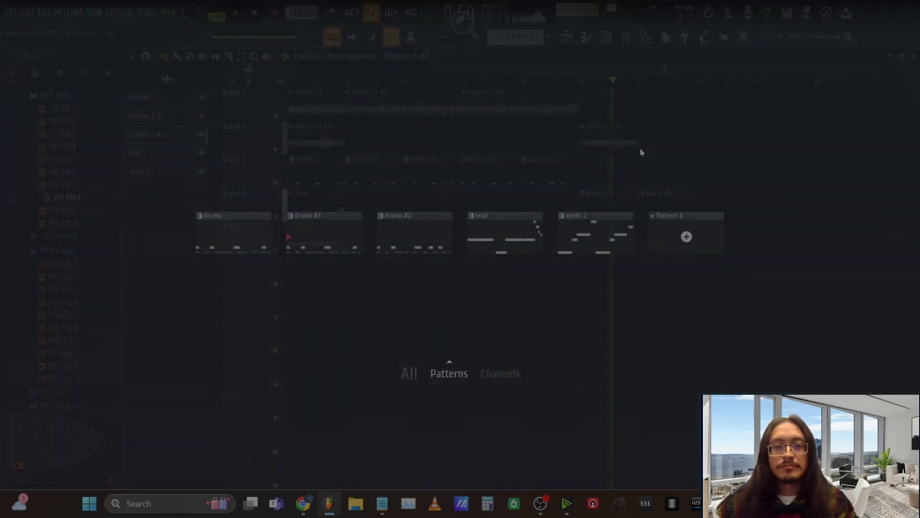
pyautogui.click(755, 208)
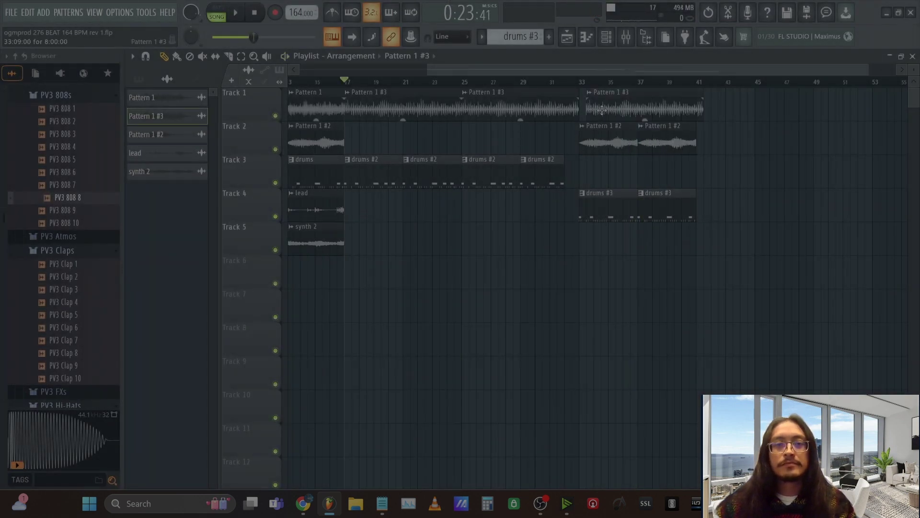
pyautogui.press('space')
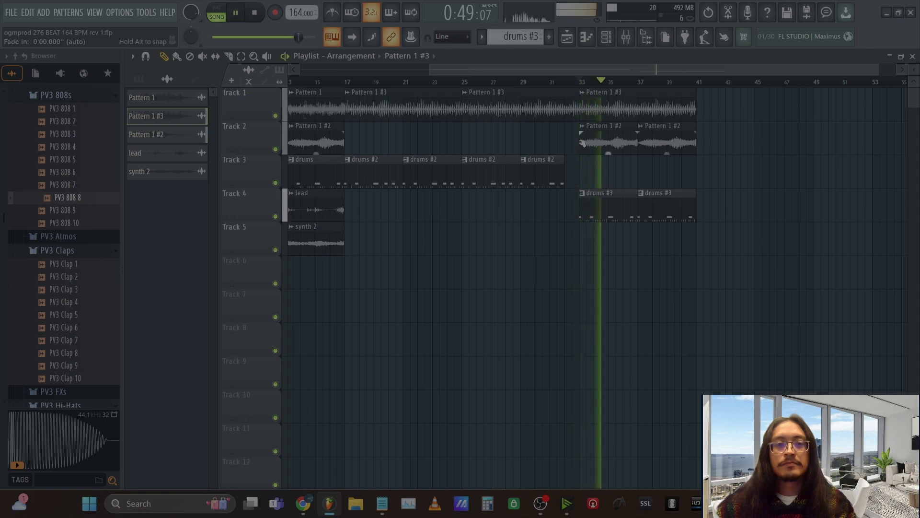
# Step: Check the Pattern 1 #2 clip's settings, delete its copy at bar 37 on Track 2, and stop playback
pyautogui.doubleClick(595, 139)
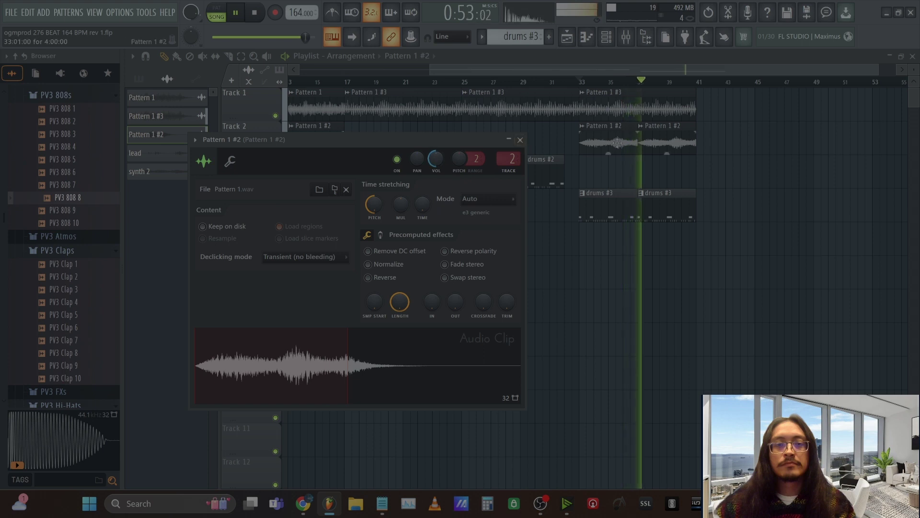
pyautogui.click(519, 139)
pyautogui.rightClick(670, 144)
pyautogui.press('space')
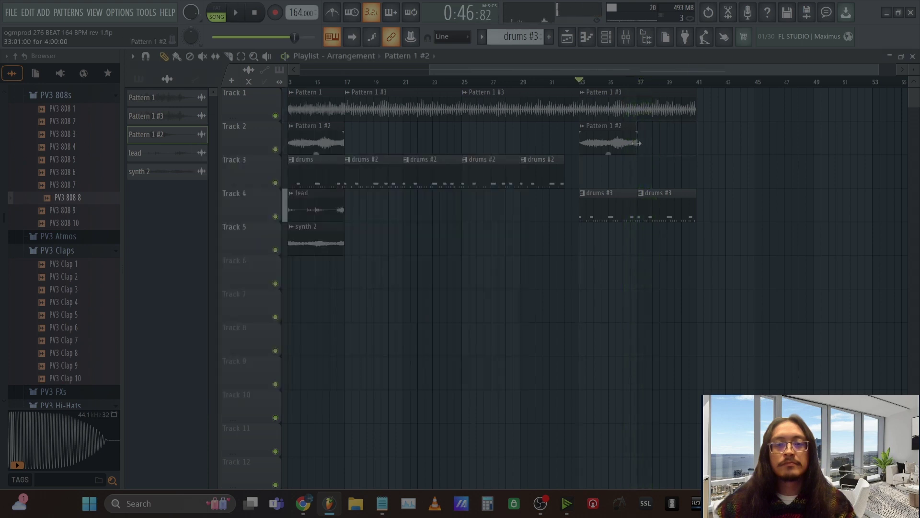
# Step: Try stretching the Pattern 1 #2 clip at bar 33 to eight bars, and undo the stretch
pyautogui.doubleClick(672, 146)
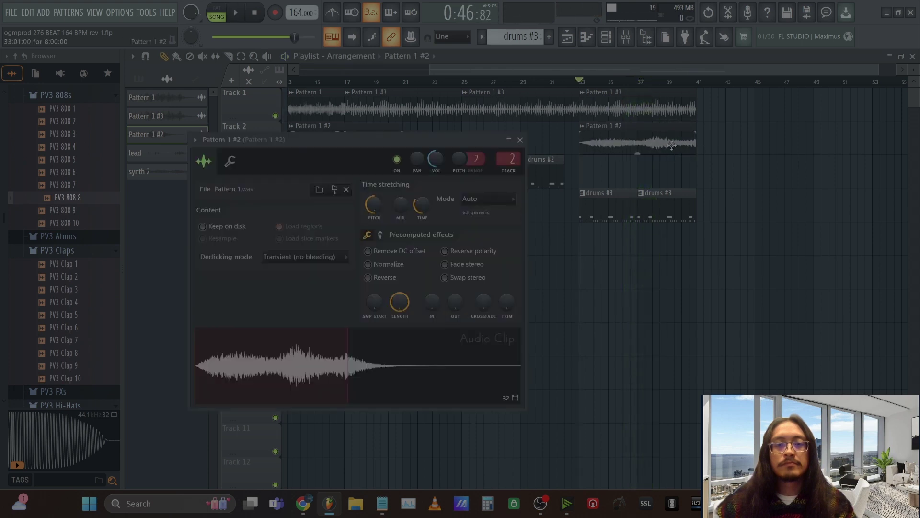
pyautogui.click(521, 141)
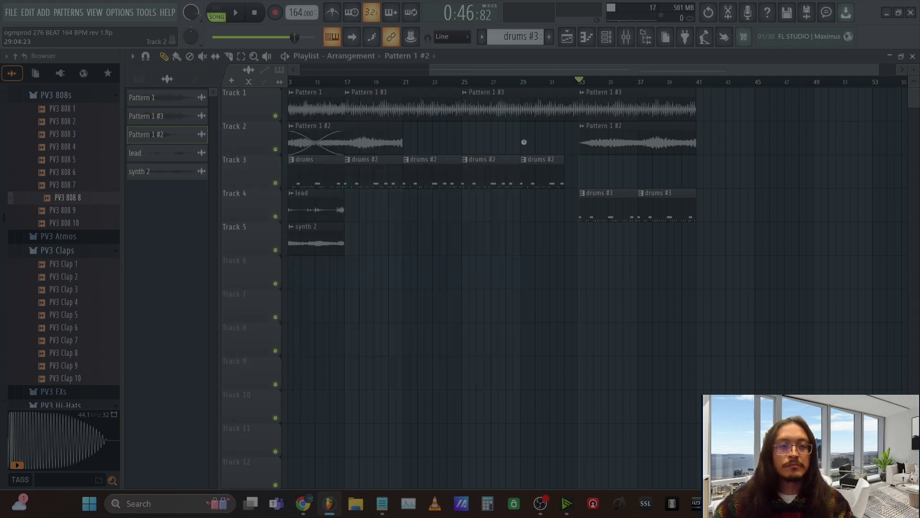
pyautogui.hotkey('ctrl', 'z')
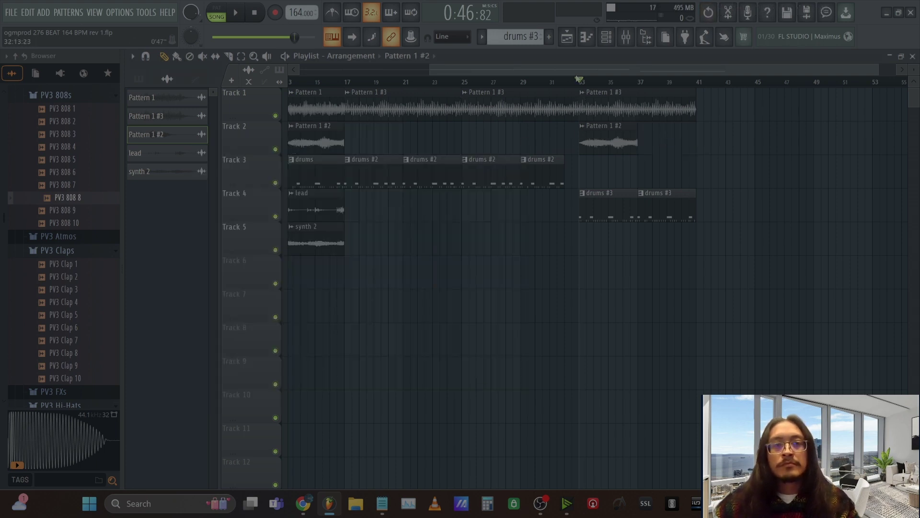
# Step: Make the Pattern 1 #2 clip at bar 33 unique and stretch it to end at bar 41
pyautogui.scroll(-3, 579, 79)
pyautogui.scroll(3, 578, 78)
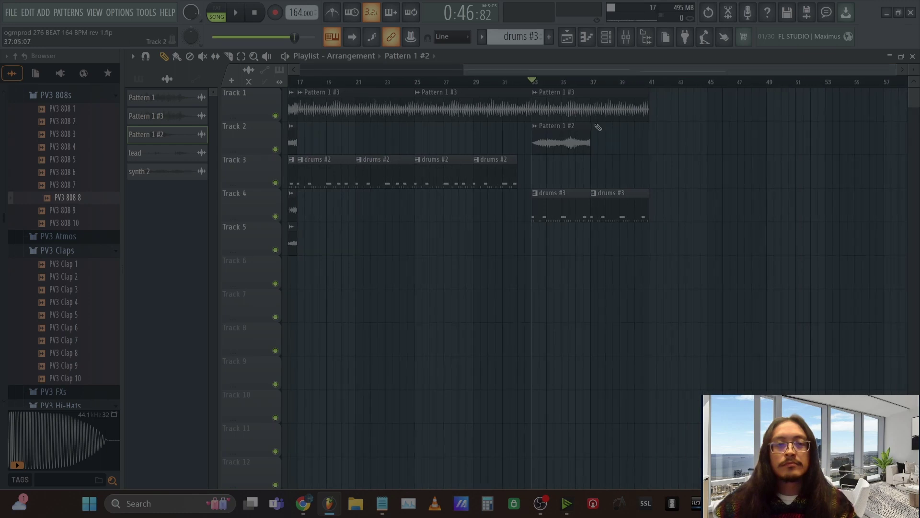
pyautogui.click(537, 128)
pyautogui.click(556, 234)
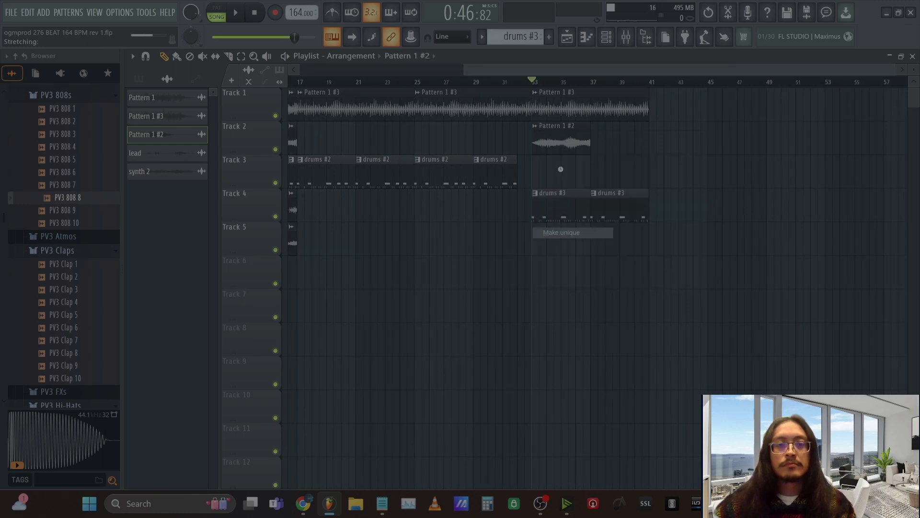
pyautogui.doubleClick(566, 141)
pyautogui.moveTo(591, 143); pyautogui.dragTo(629, 147)
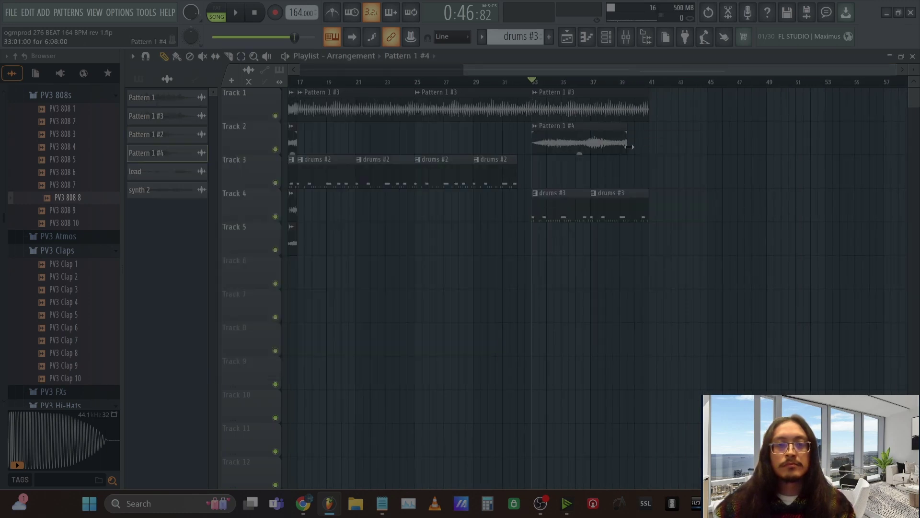
# Step: Reset the Pattern 1 #4 clip's pitch shift to 0 cents and audition it from bar 33
pyautogui.doubleClick(613, 142)
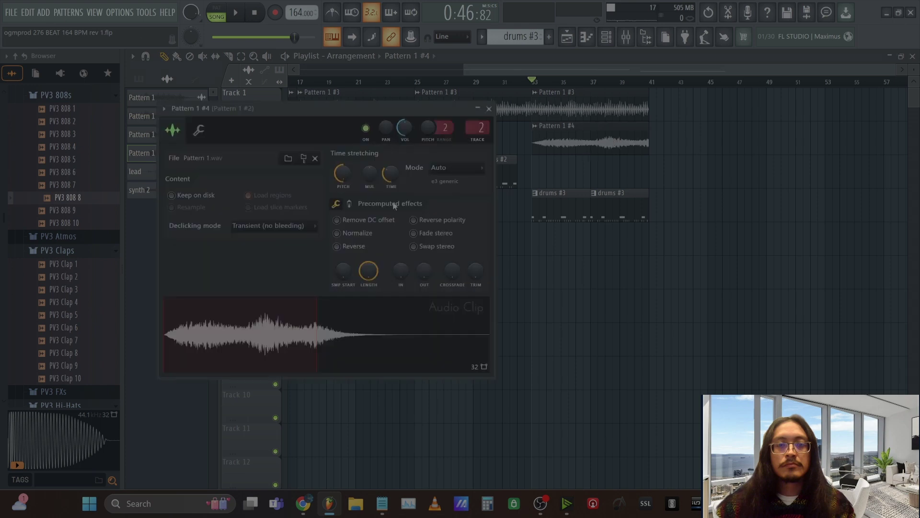
pyautogui.rightClick(342, 177)
pyautogui.press('space')
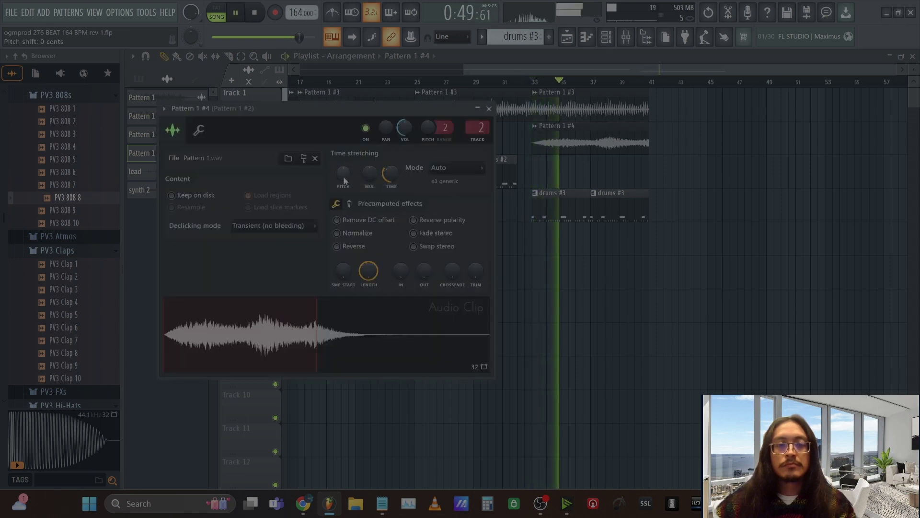
pyautogui.click(488, 108)
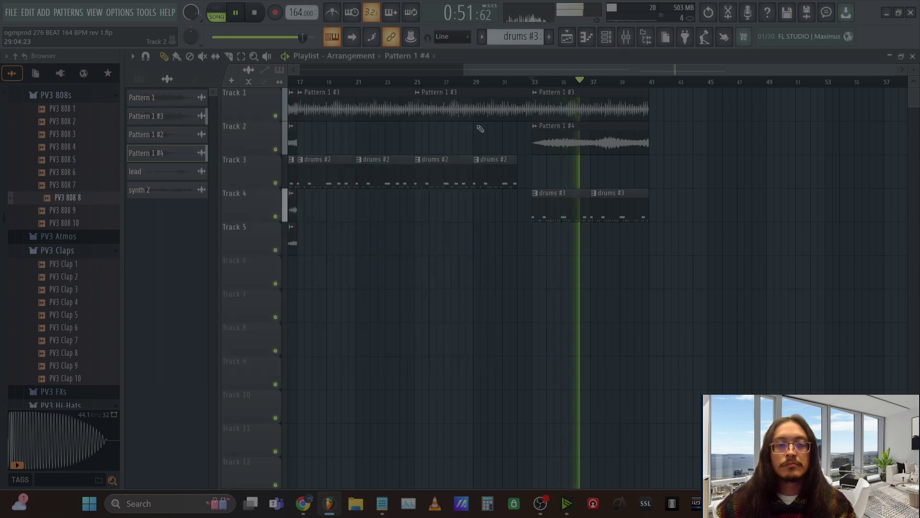
pyautogui.press('space')
# Step: Show the channel rack with the drums #3 pattern selected
pyautogui.click(605, 38)
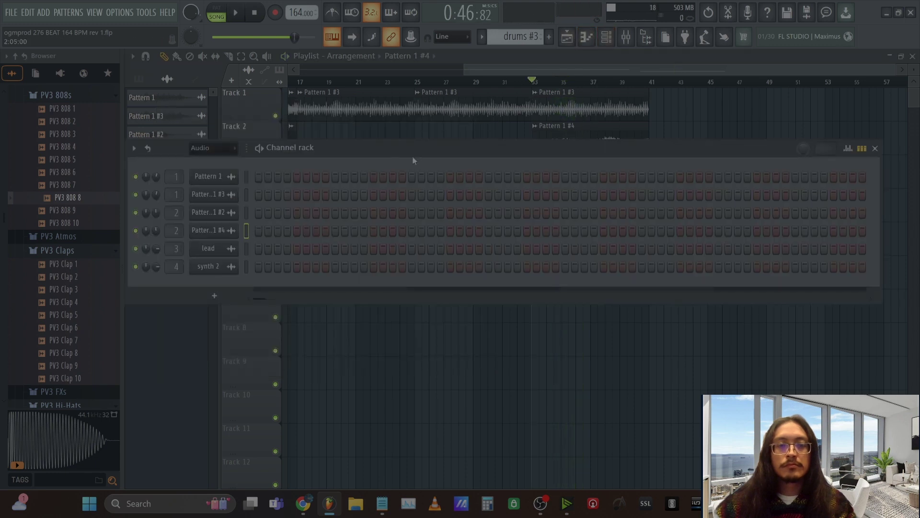
pyautogui.scroll(1, 519, 40)
pyautogui.click(518, 42)
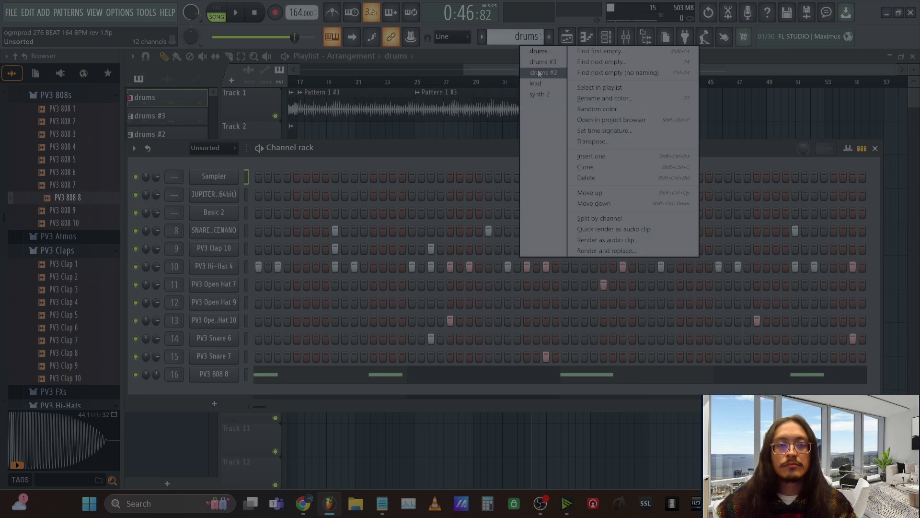
pyautogui.click(540, 65)
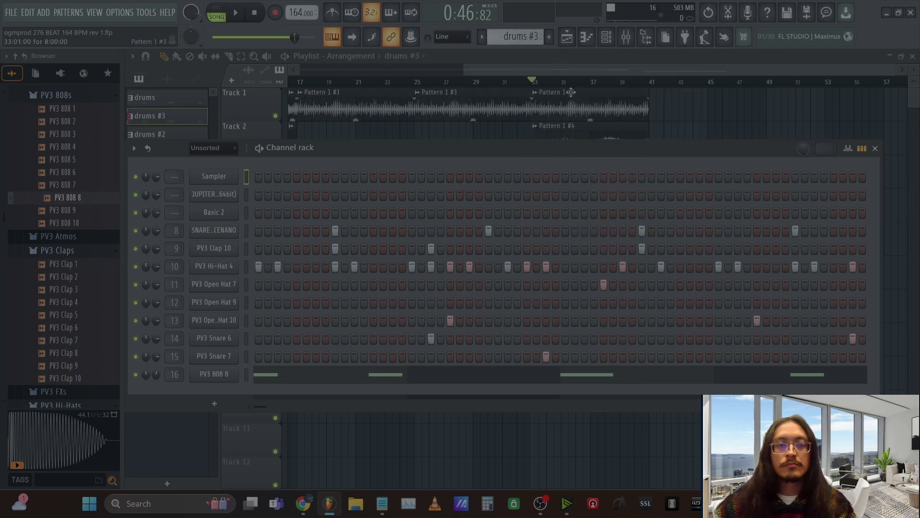
# Step: Adjust the pitch shift of the Pattern 1 #3 audio clip and audition it from bar 33
pyautogui.doubleClick(507, 98)
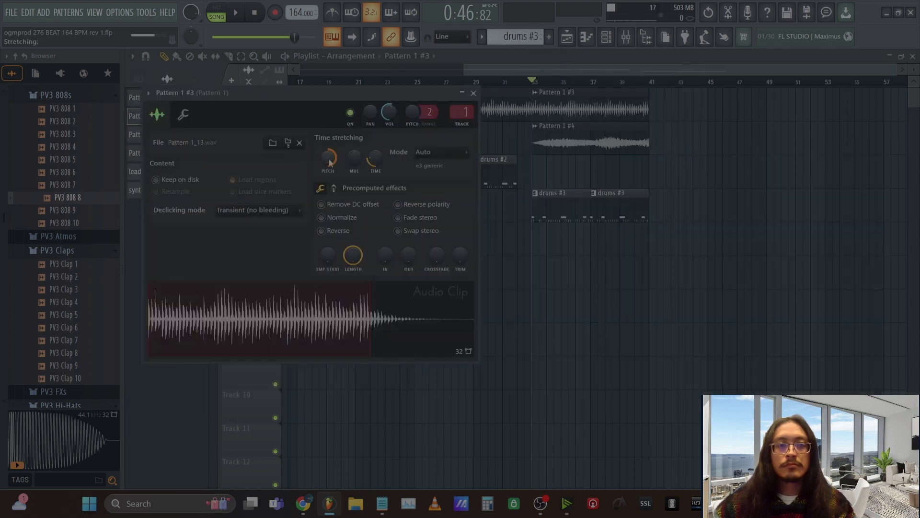
pyautogui.press('space')
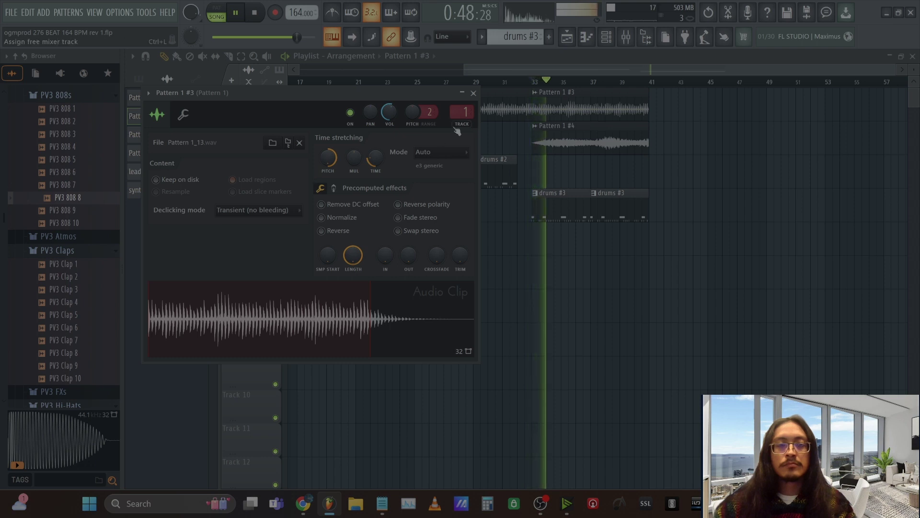
pyautogui.click(474, 93)
pyautogui.press('space')
# Step: Open the PV3 808 8 notes of drums #3 in the piano roll and preview them
pyautogui.click(606, 38)
pyautogui.click(607, 38)
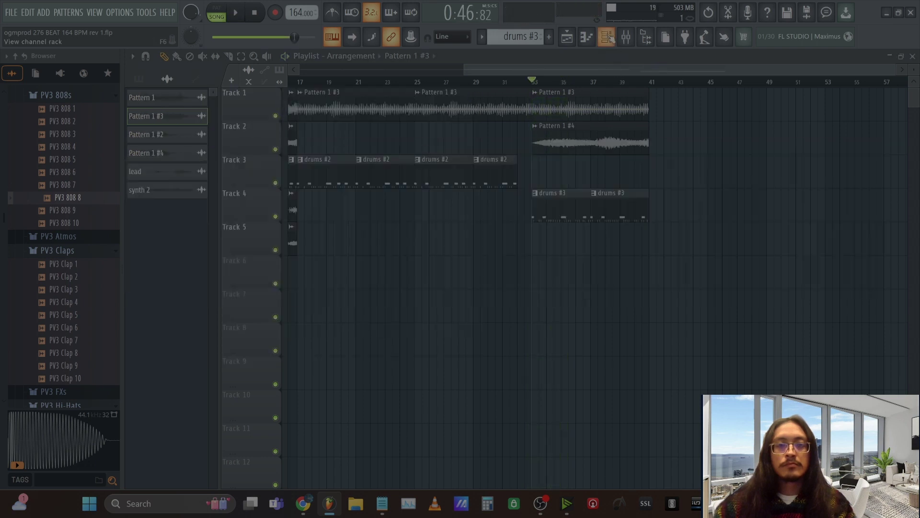
pyautogui.doubleClick(539, 197)
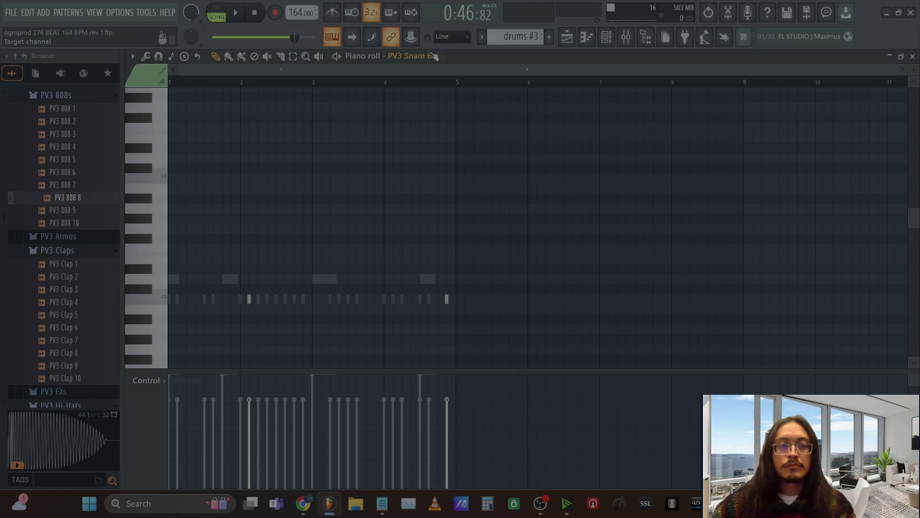
pyautogui.scroll(-1, 434, 56)
pyautogui.press('space')
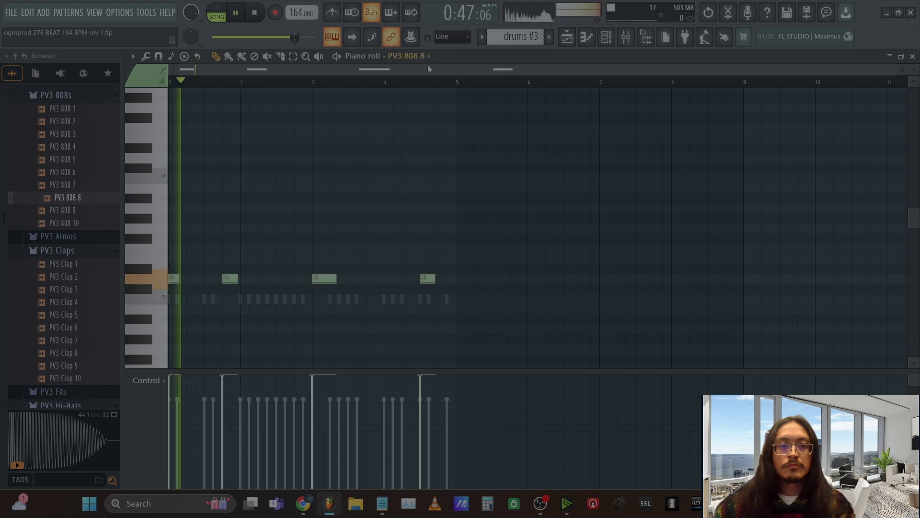
pyautogui.press('space')
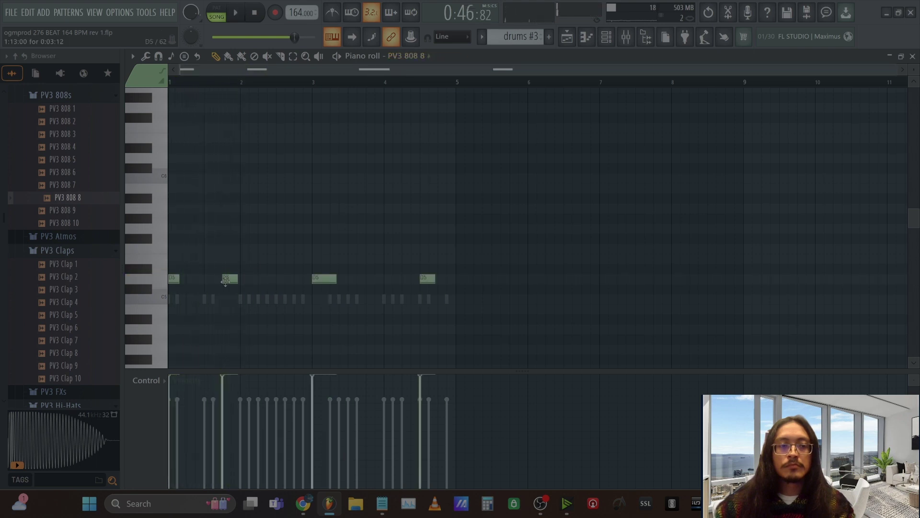
# Step: In drums #3, move the second PV3 808 8 note to step 7 of bar 1 and add another note at step 13
pyautogui.press('space')
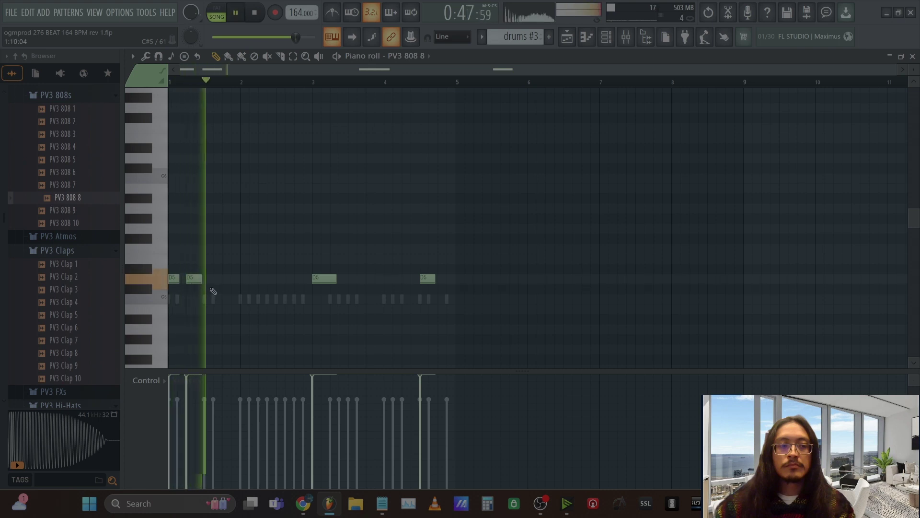
pyautogui.press('space')
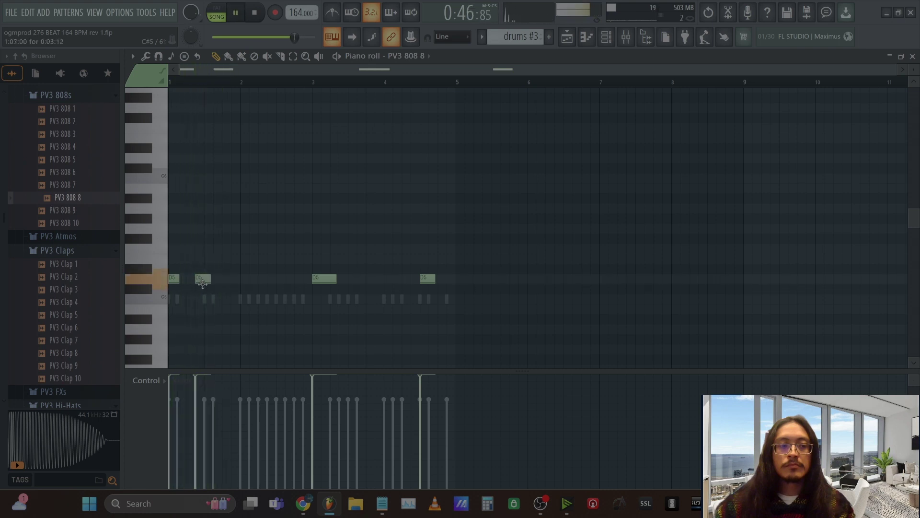
pyautogui.press('space')
pyautogui.press('space')
pyautogui.click(225, 279)
pyautogui.press('space')
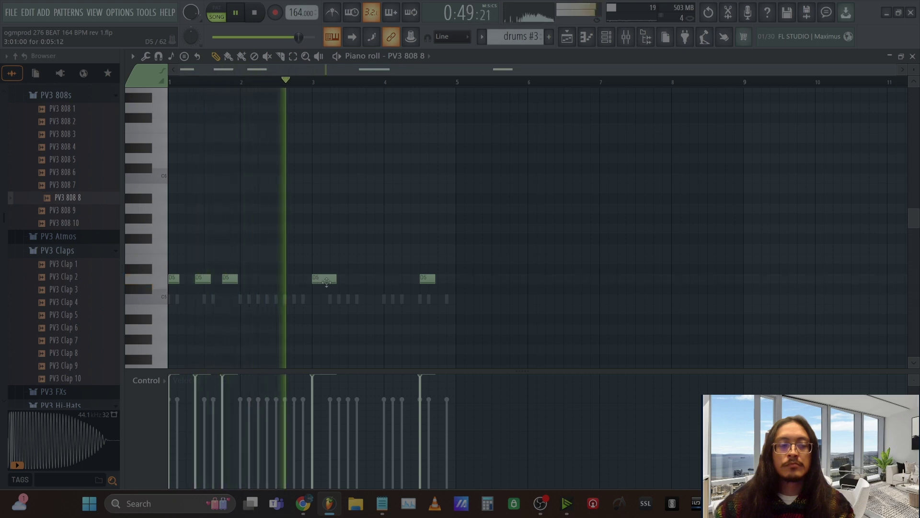
# Step: Add PV3 808 8 notes at steps 9 and 15 of bar 3 in drums #3 and delete the note in bar 4
pyautogui.click(352, 279)
pyautogui.click(373, 279)
pyautogui.press('space')
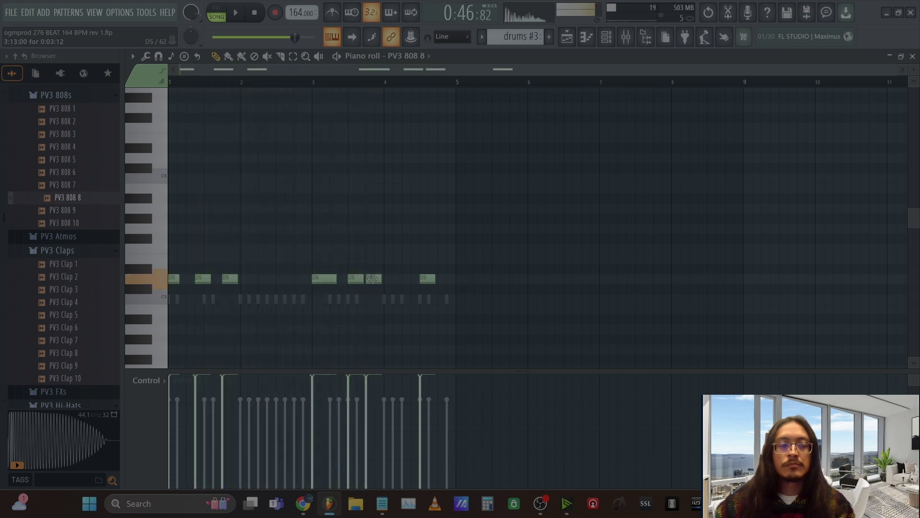
pyautogui.press('space')
pyautogui.moveTo(373, 279); pyautogui.dragTo(381, 279)
pyautogui.rightClick(427, 279)
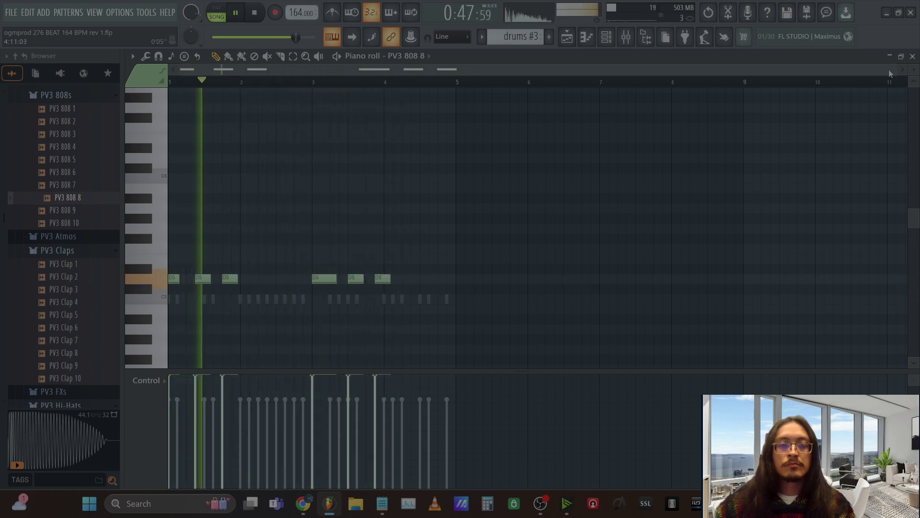
# Step: In drums #3, move the second and third PV3 808 8 notes of bar 3 to steps 7 and 13
pyautogui.moveTo(889, 70); pyautogui.dragTo(690, 69)
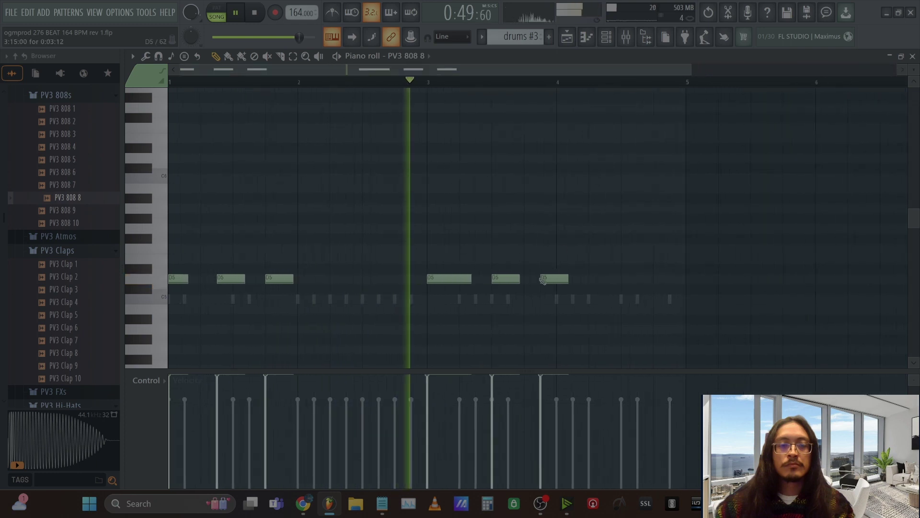
pyautogui.moveTo(505, 279); pyautogui.dragTo(490, 279)
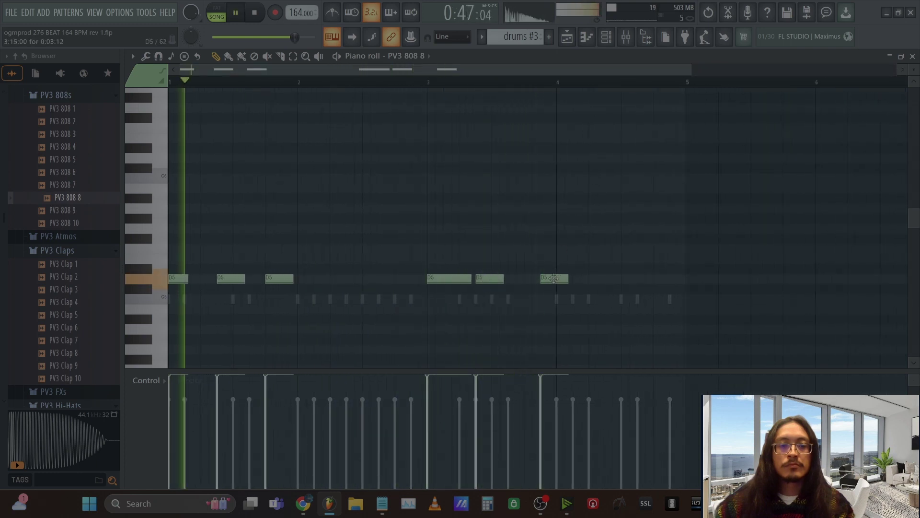
pyautogui.moveTo(553, 279); pyautogui.dragTo(538, 278)
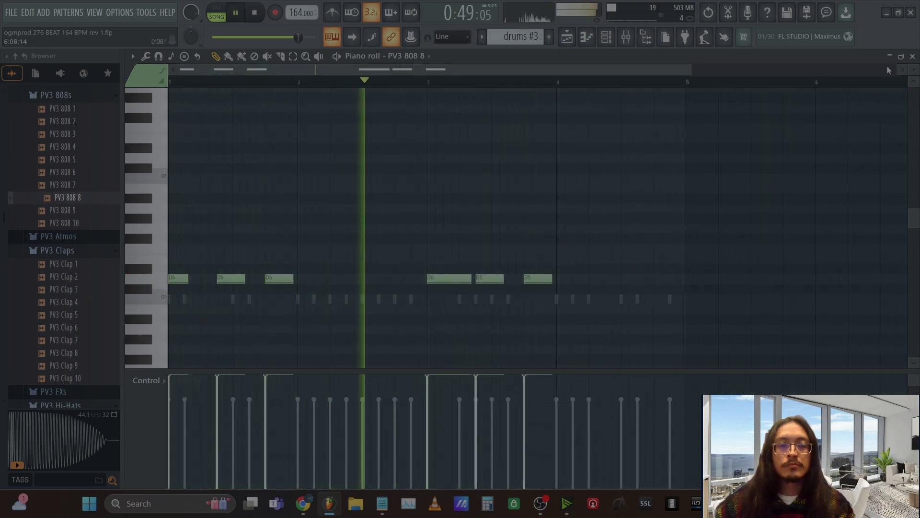
pyautogui.press('F5')
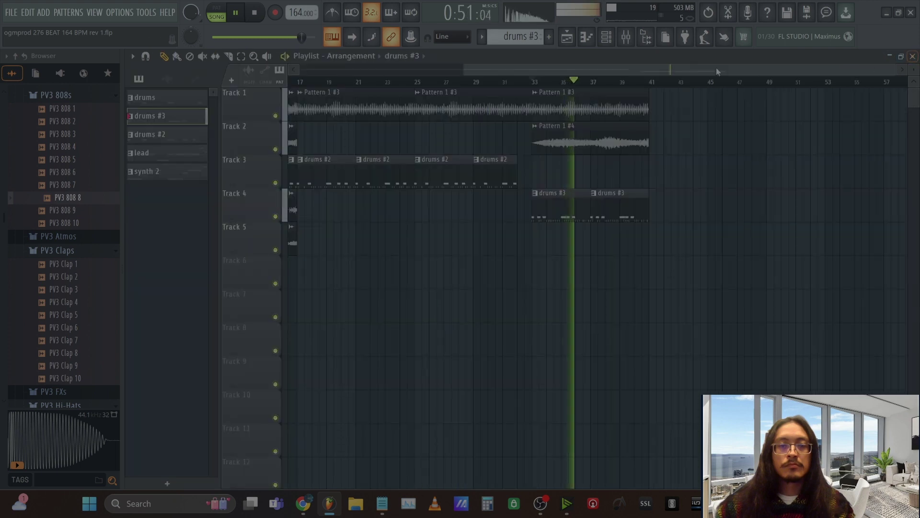
# Step: Place drums #3 clips at bars 41 and 45 on Track 4 and a Pattern 1 #4 clip at bar 41 on Track 2
pyautogui.click(656, 202)
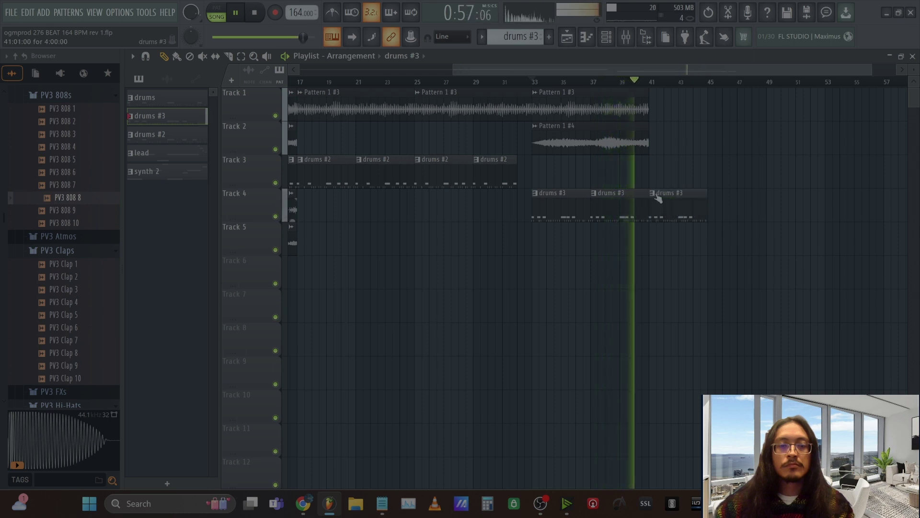
pyautogui.click(644, 144)
pyautogui.click(666, 148)
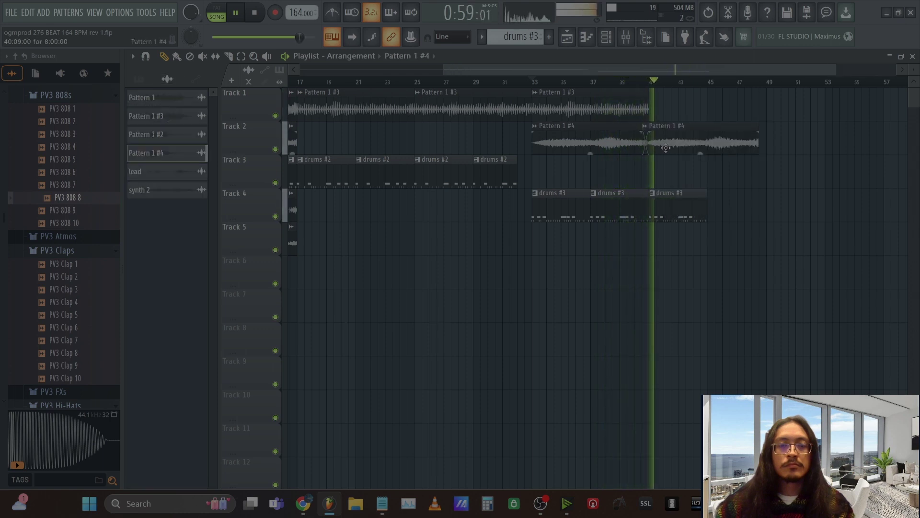
pyautogui.moveTo(665, 148); pyautogui.dragTo(673, 147)
pyautogui.click(693, 228)
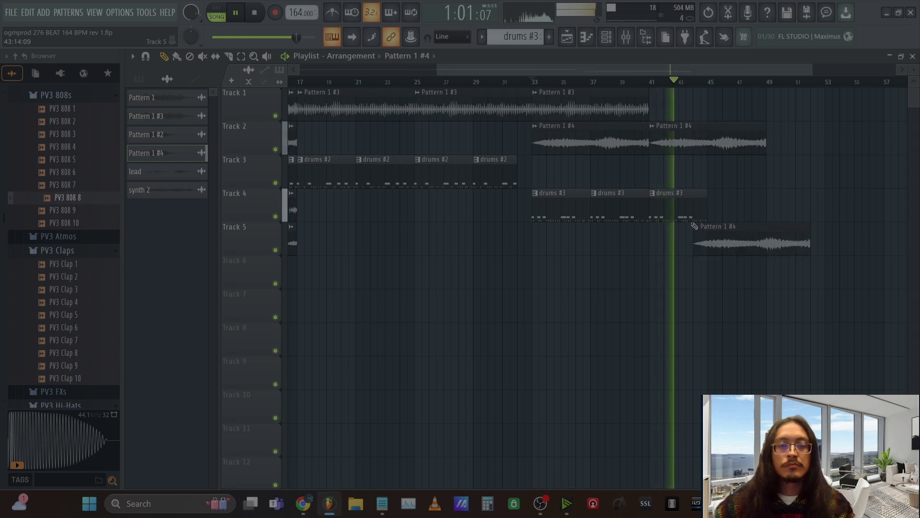
pyautogui.rightClick(694, 229)
pyautogui.click(673, 206)
pyautogui.click(709, 207)
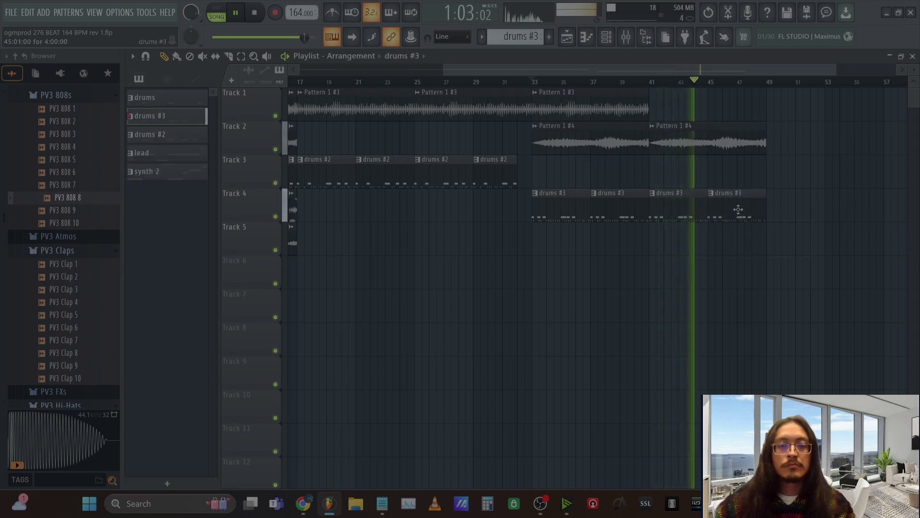
# Step: Make the drums #3 clip at bar 41 unique as drums #4 and replace the clip at bar 45 with drums #4
pyautogui.click(652, 190)
pyautogui.click(680, 282)
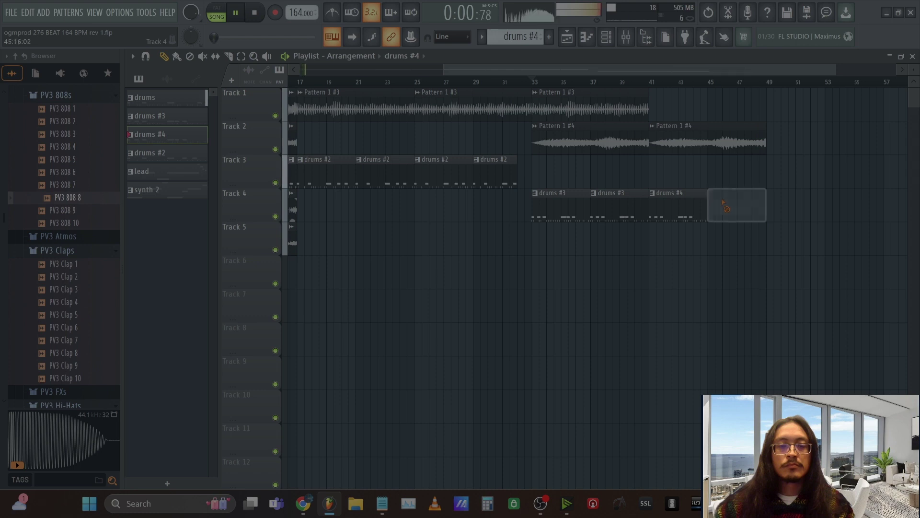
pyautogui.rightClick(718, 201)
pyautogui.click(729, 201)
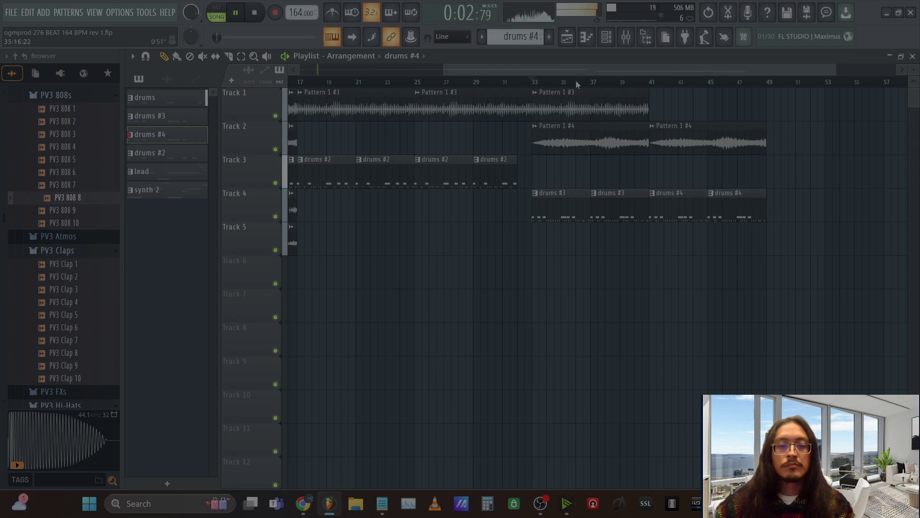
# Step: Copy the synth 2 clip to bar 41 on Track 5, make it unique, and check its channel settings
pyautogui.moveTo(446, 70); pyautogui.dragTo(280, 96)
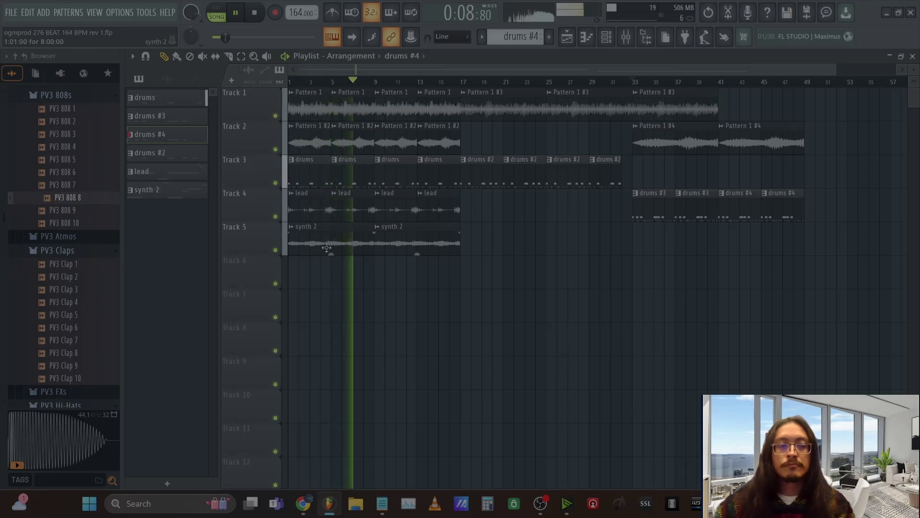
pyautogui.click(404, 241)
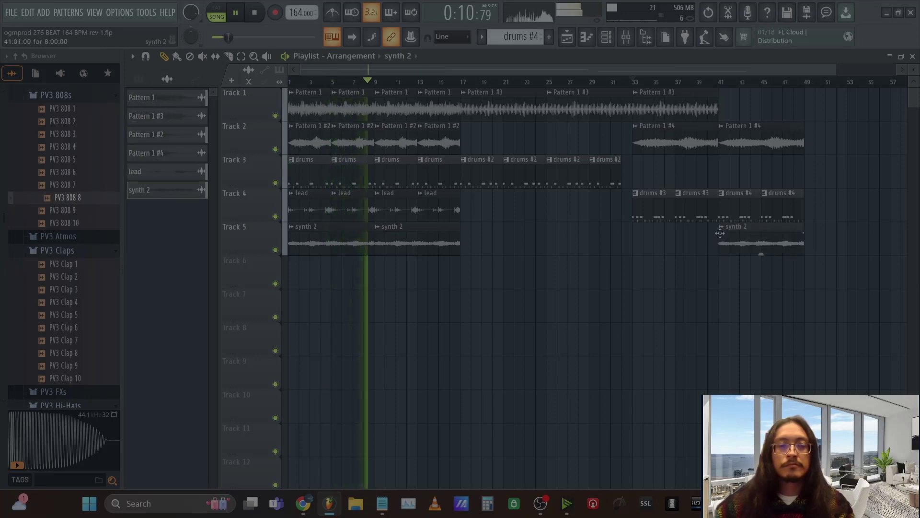
pyautogui.click(720, 233)
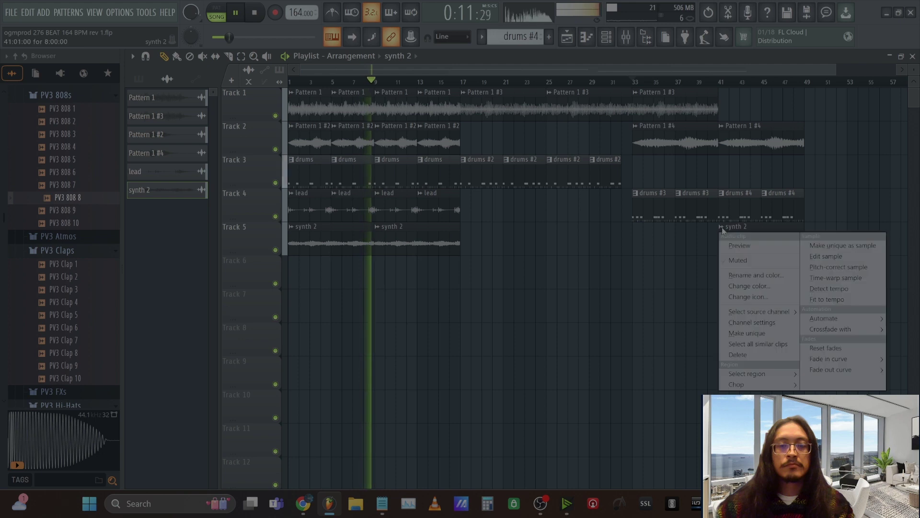
pyautogui.click(772, 337)
pyautogui.doubleClick(759, 240)
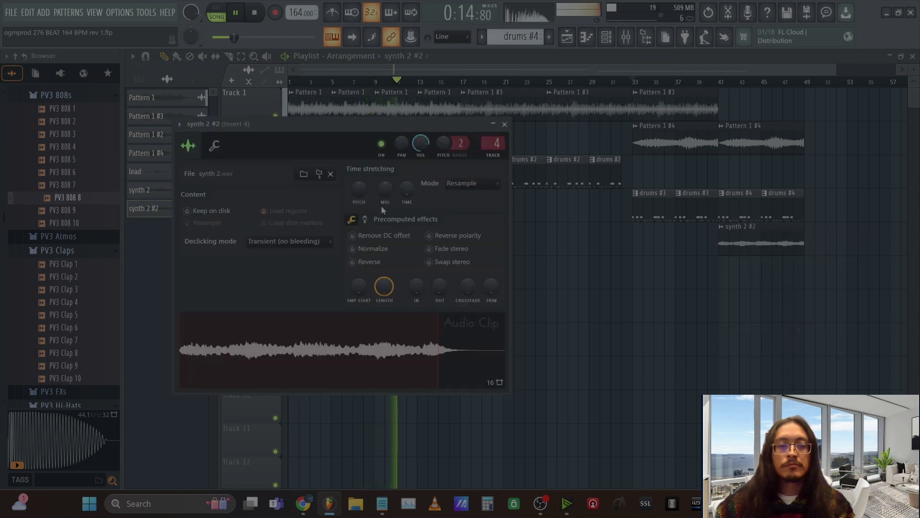
pyautogui.click(504, 125)
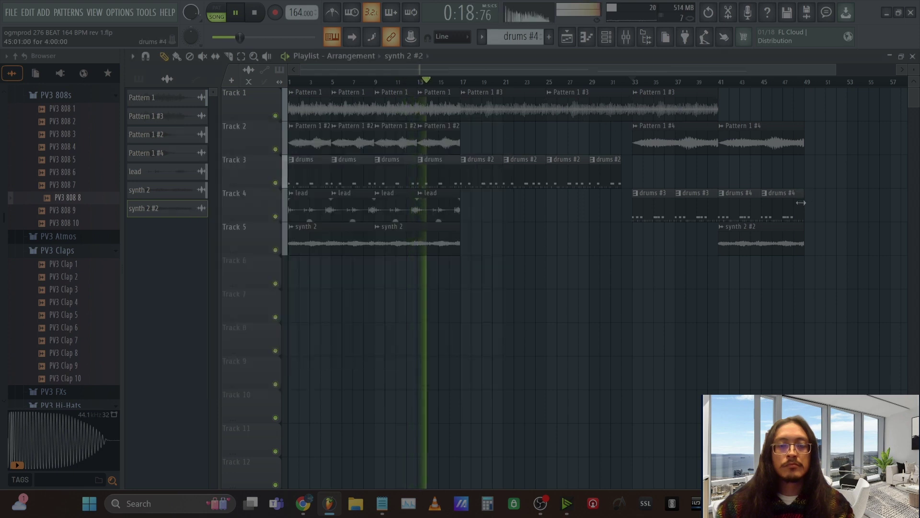
# Step: Lower the mixer fader of Insert 4, which carries the synth 2 clips, and save the project
pyautogui.click(626, 37)
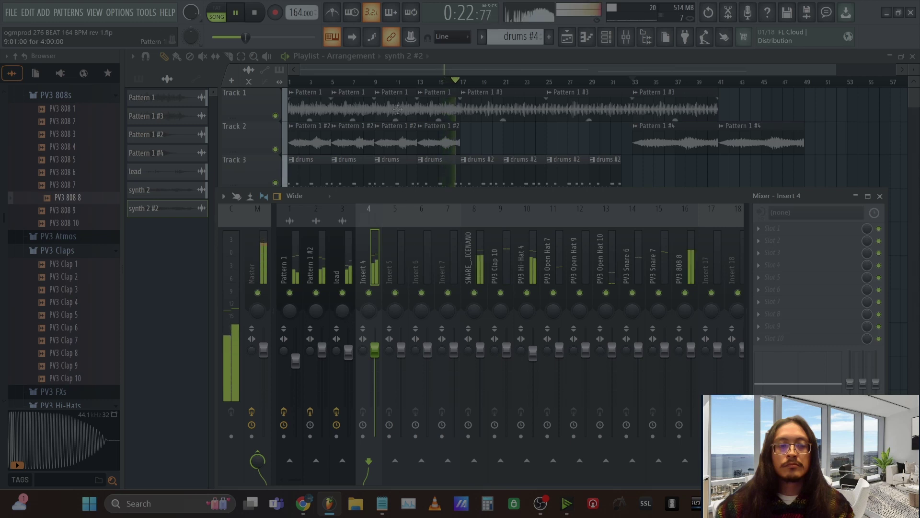
pyautogui.press('F9')
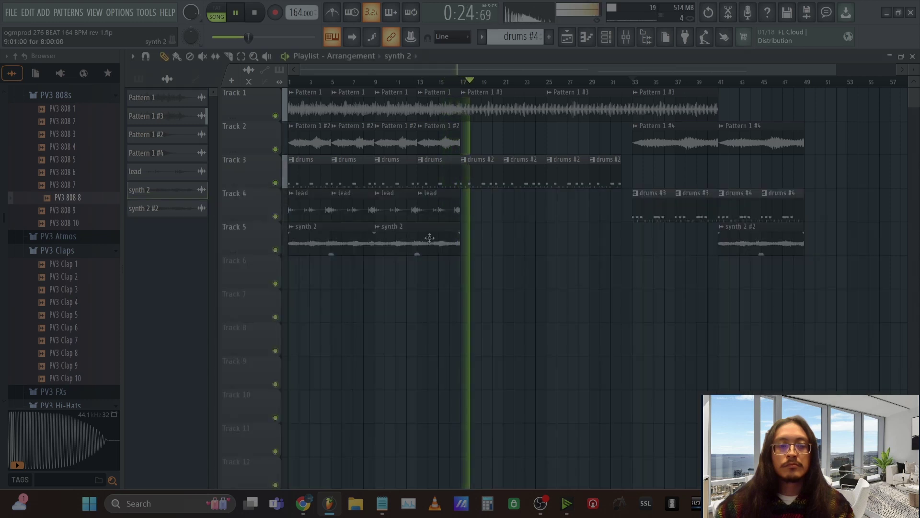
pyautogui.doubleClick(429, 237)
pyautogui.click(630, 40)
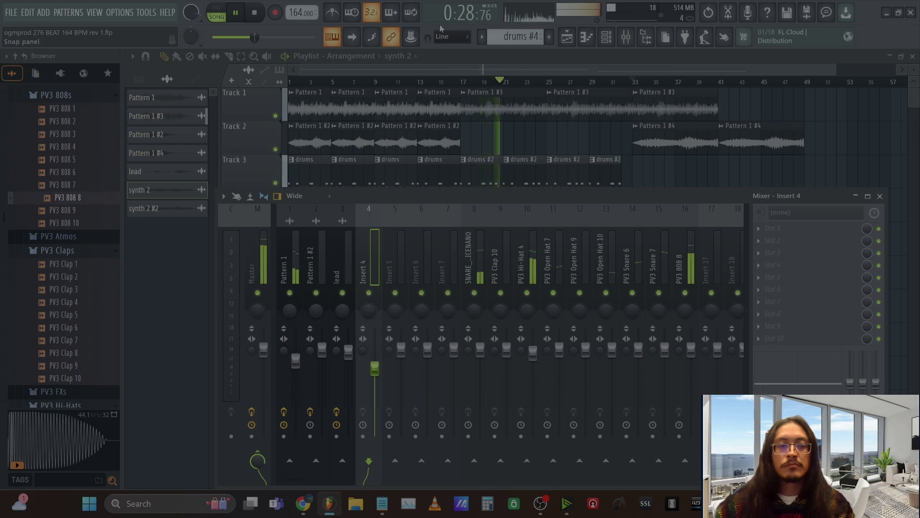
pyautogui.press('F9')
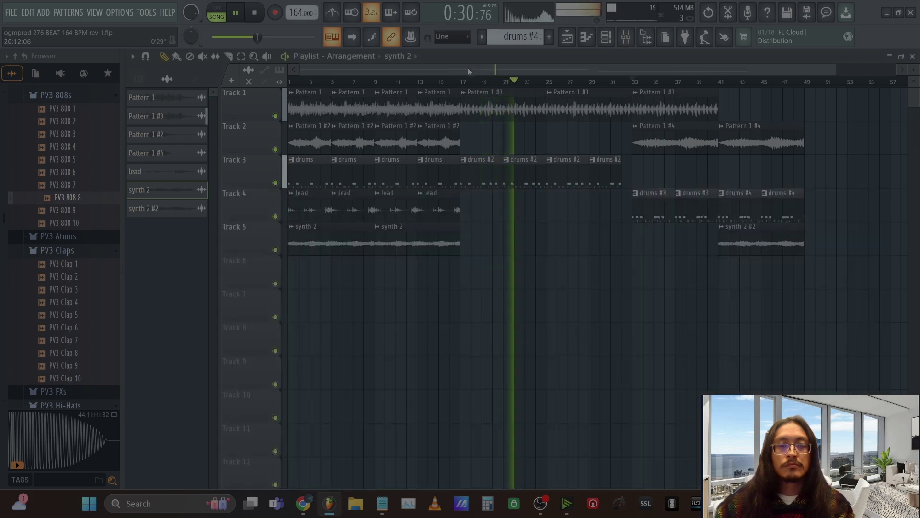
pyautogui.click(10, 12)
pyautogui.click(20, 65)
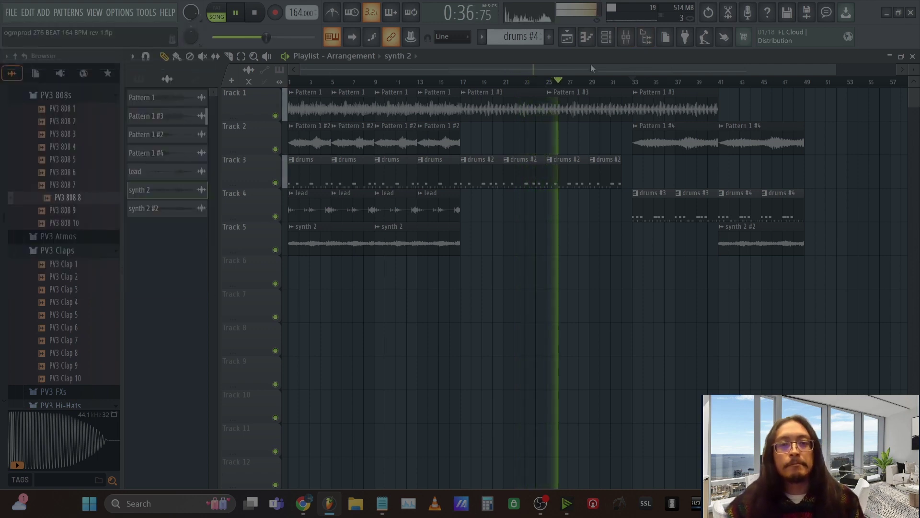
# Step: In drums #4, add a low A4 note for PV3 808 8 at step 8 of bar 4
pyautogui.moveTo(902, 72); pyautogui.dragTo(903, 82)
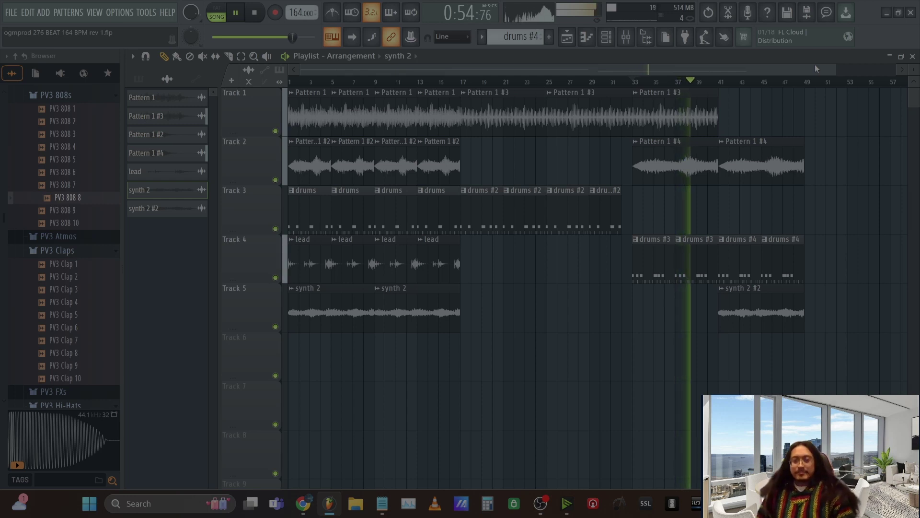
pyautogui.click(605, 37)
pyautogui.click(206, 148)
pyautogui.click(203, 162)
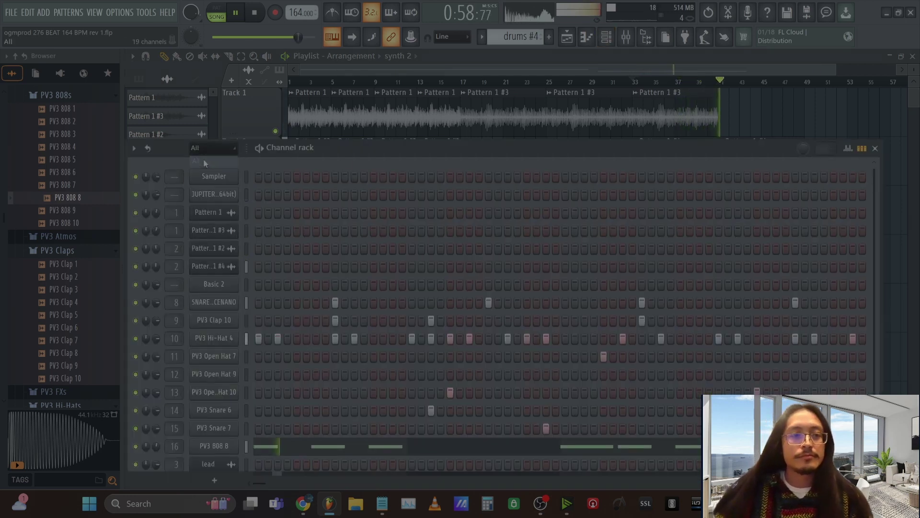
pyautogui.click(467, 446)
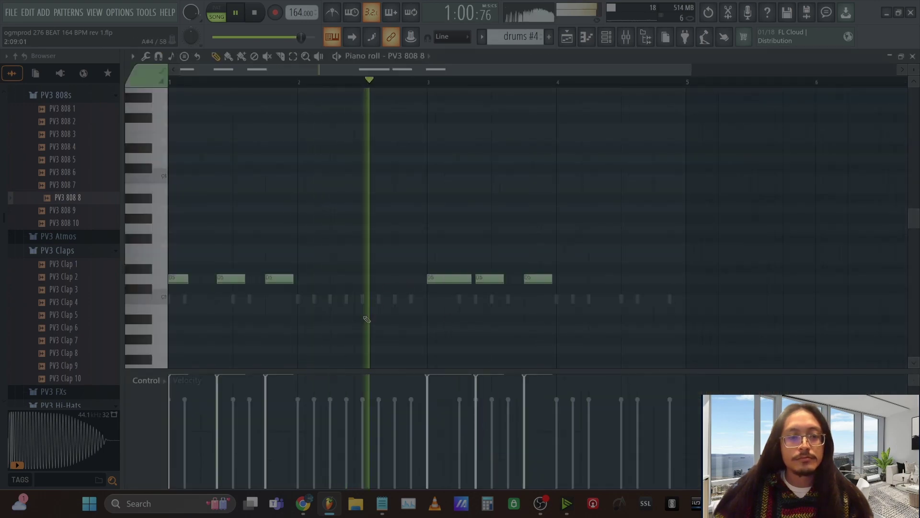
pyautogui.click(611, 327)
pyautogui.moveTo(611, 328); pyautogui.dragTo(628, 330)
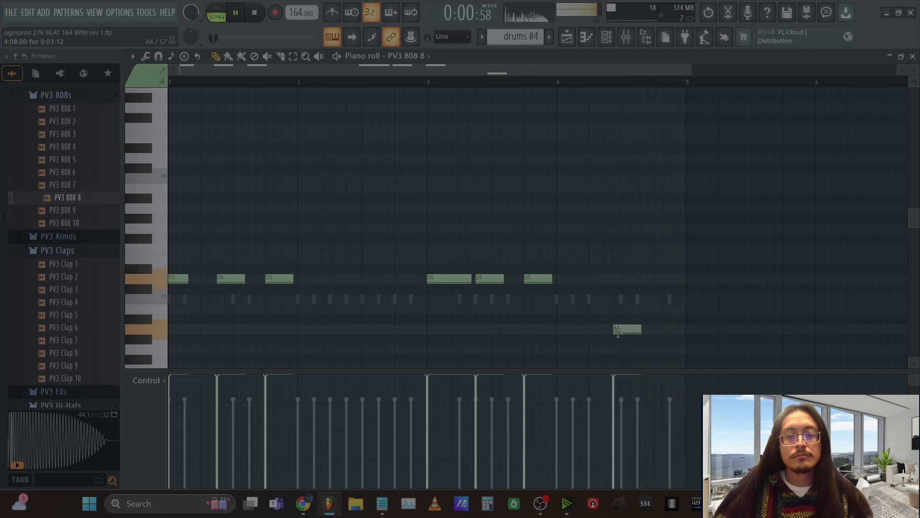
pyautogui.click(913, 56)
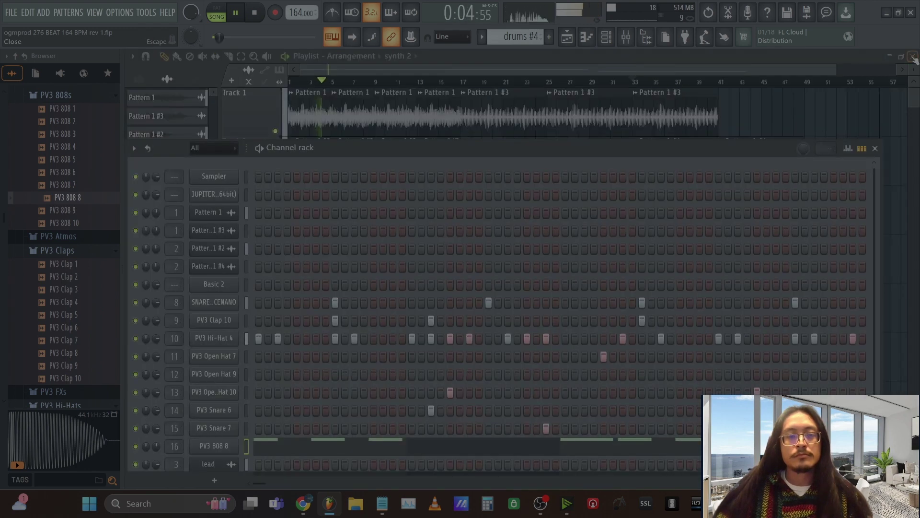
pyautogui.press('F6')
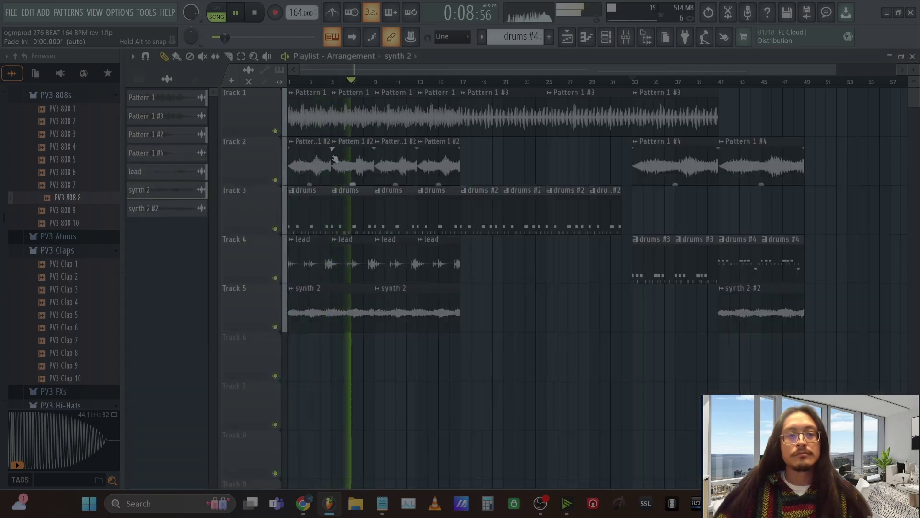
# Step: Inspect the time-stretching pitch setting of the Pattern 1 #2 audio clip on Track 2
pyautogui.doubleClick(315, 158)
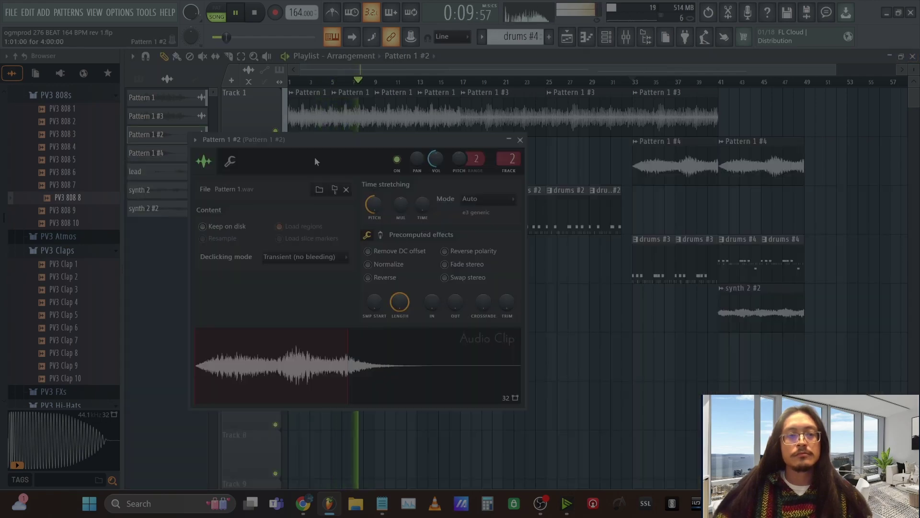
pyautogui.click(520, 140)
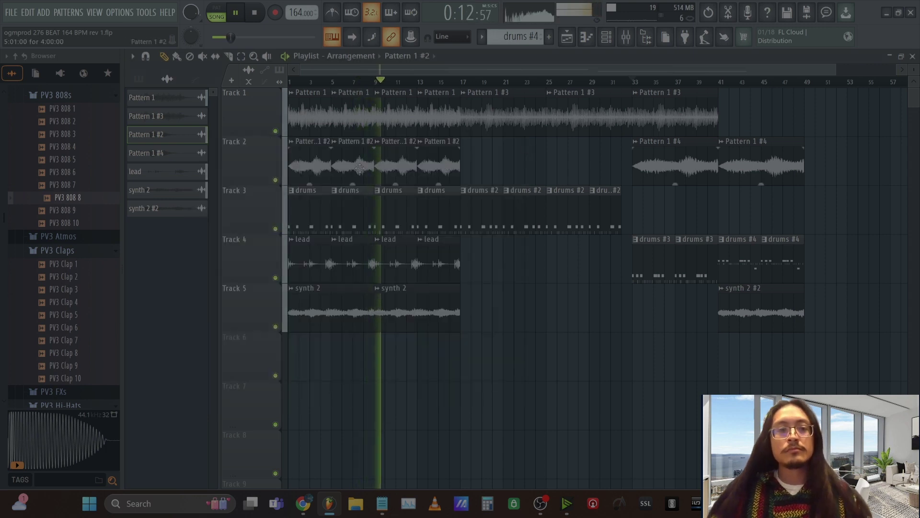
pyautogui.press('space')
pyautogui.doubleClick(318, 167)
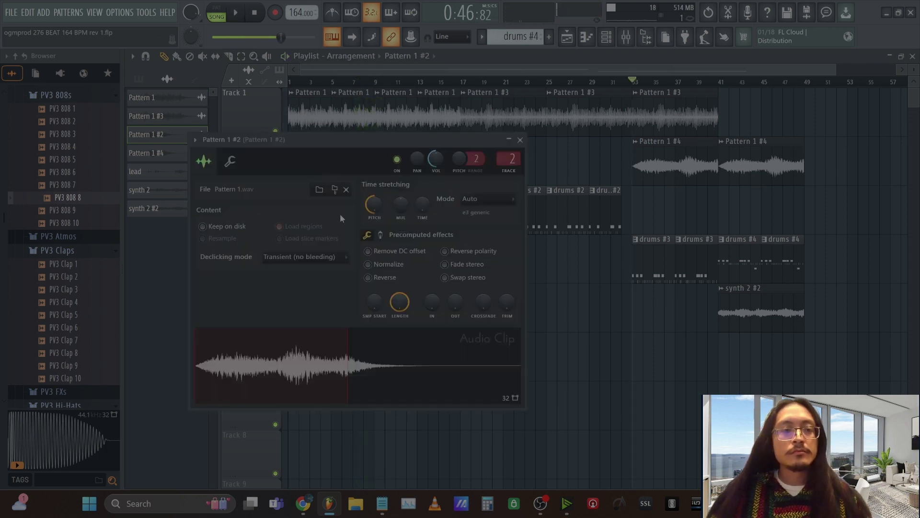
pyautogui.rightClick(374, 205)
pyautogui.click(394, 213)
pyautogui.click(521, 142)
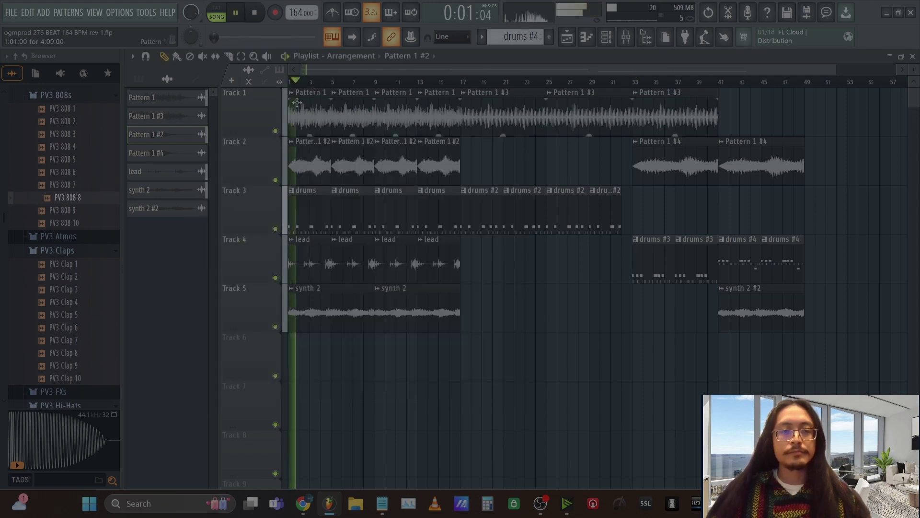
# Step: Inspect the channel settings of the lead and synth 2 audio clips during playback from bar 1
pyautogui.doubleClick(314, 249)
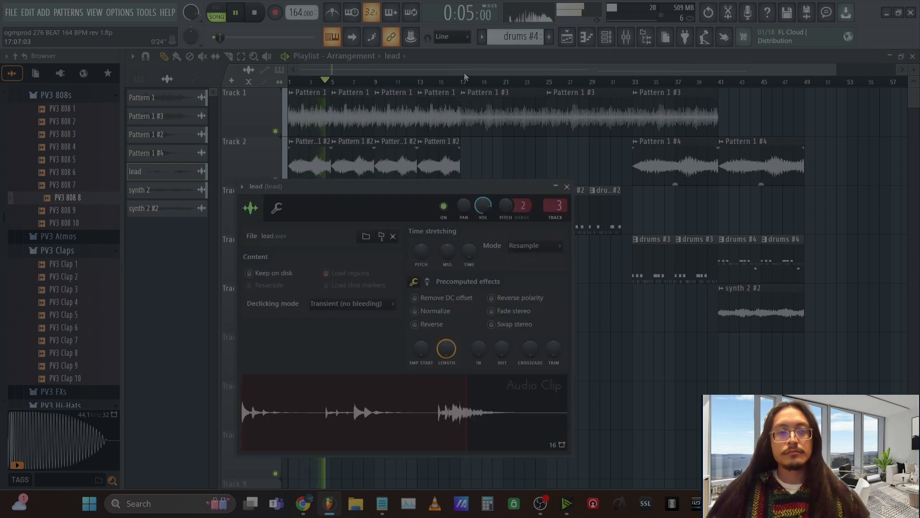
pyautogui.press('Escape')
pyautogui.doubleClick(317, 307)
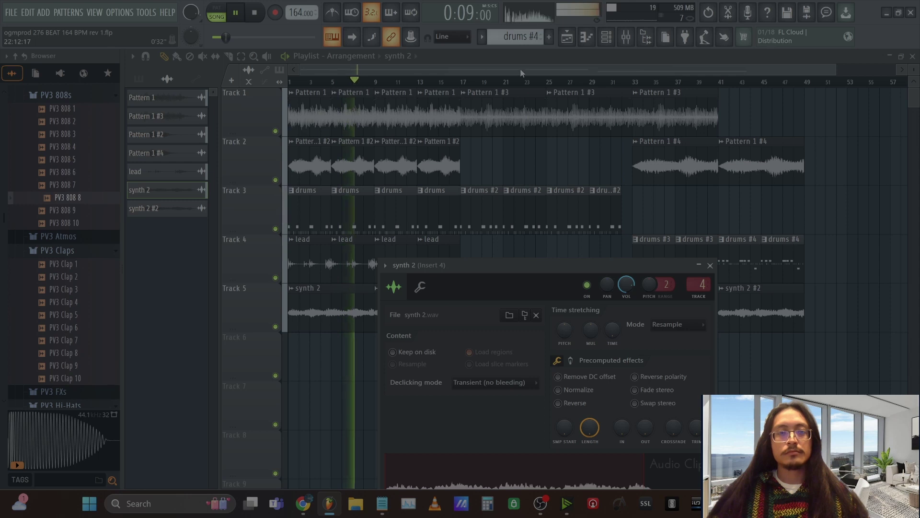
pyautogui.press('Escape')
pyautogui.press('XF86AudioLowerVolume')
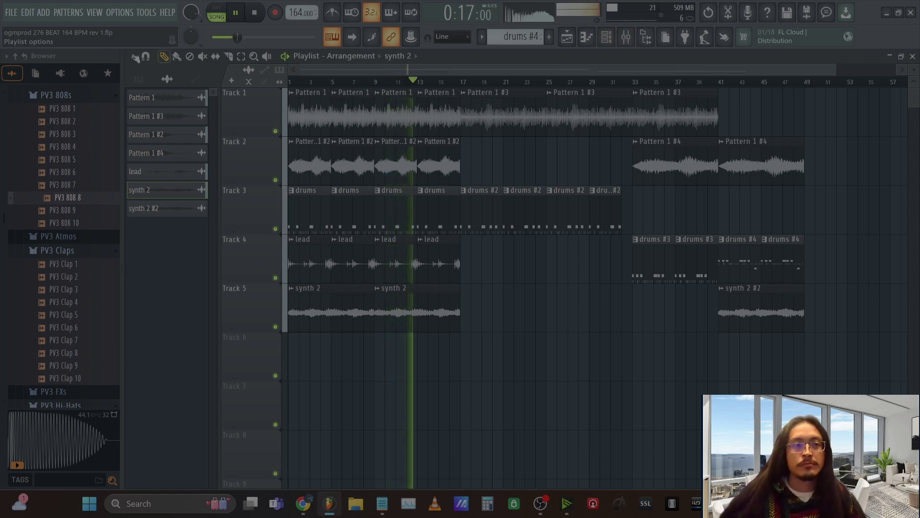
pyautogui.click(9, 9)
pyautogui.press('Escape')
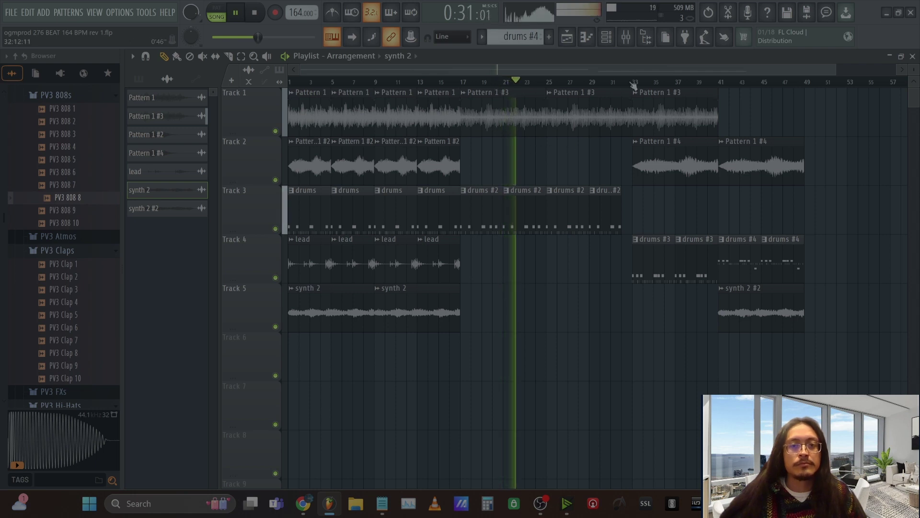
# Step: Examine where the last drums #2 clip on Track 3 ends before bar 33 and how the following sections line up
pyautogui.scroll(2, 634, 87)
pyautogui.scroll(2, 634, 87)
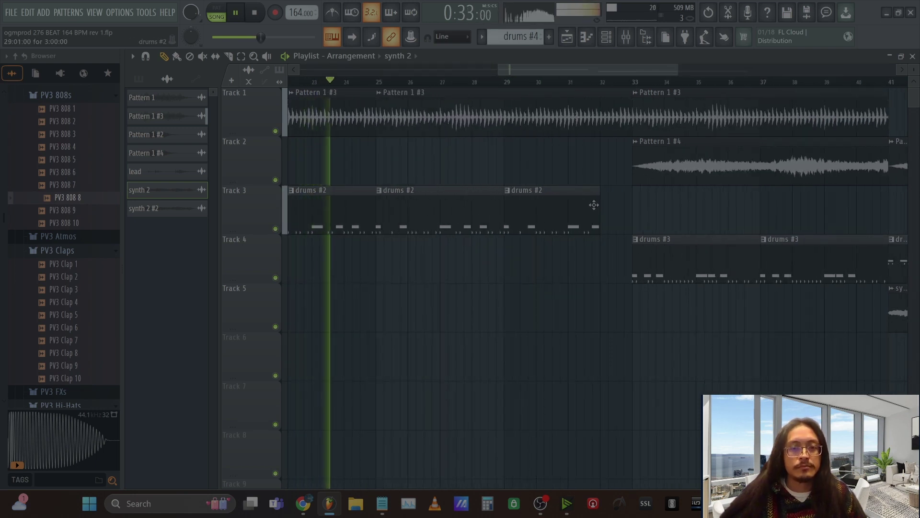
pyautogui.moveTo(596, 207); pyautogui.dragTo(593, 199)
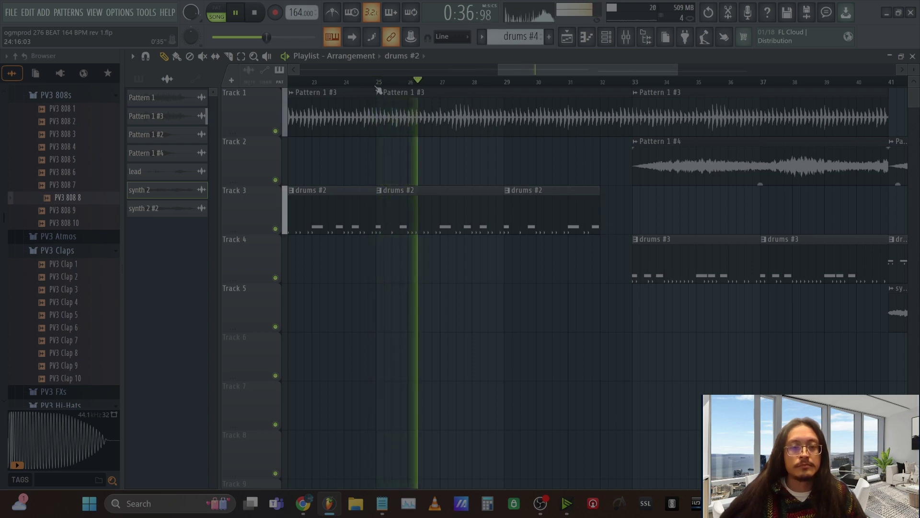
pyautogui.scroll(-3, 518, 81)
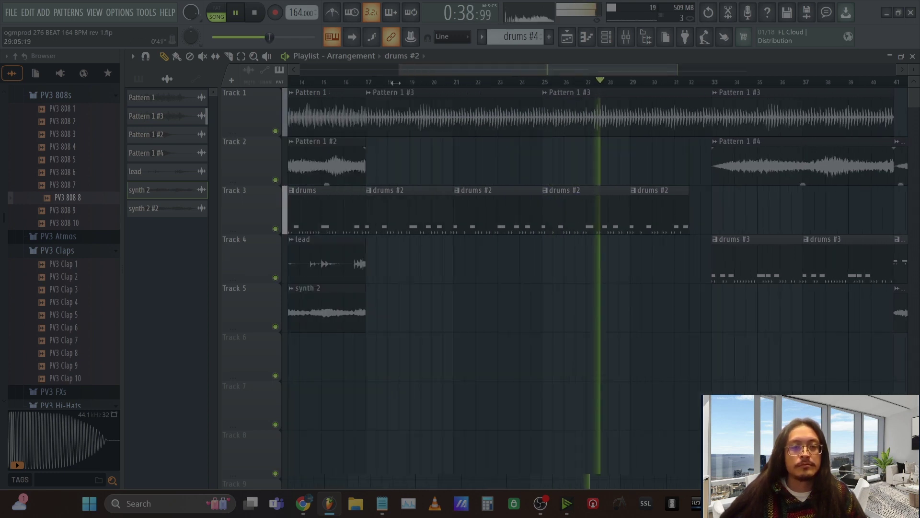
pyautogui.moveTo(677, 70); pyautogui.dragTo(822, 76)
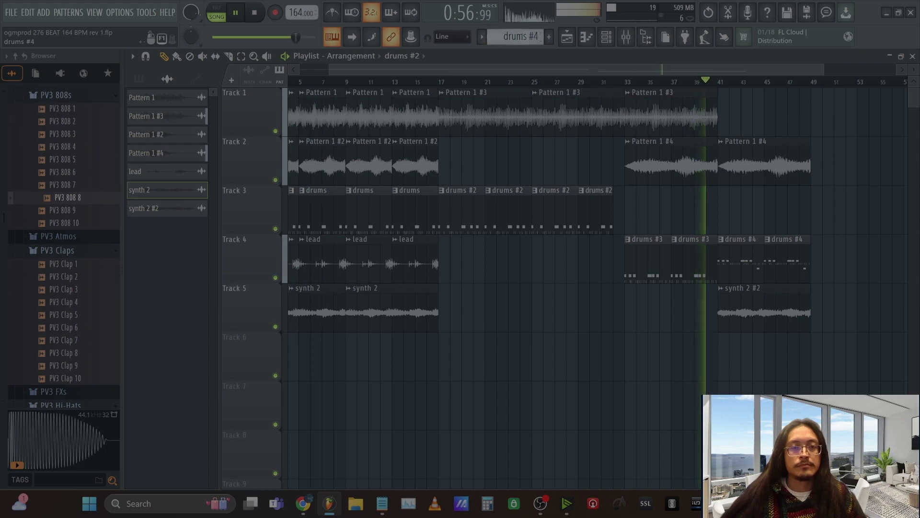
# Step: In drums #4, delete the PV3 808 8 D5 notes at step 7 of bars 1 and 3
pyautogui.click(522, 37)
pyautogui.click(545, 63)
pyautogui.press('F6')
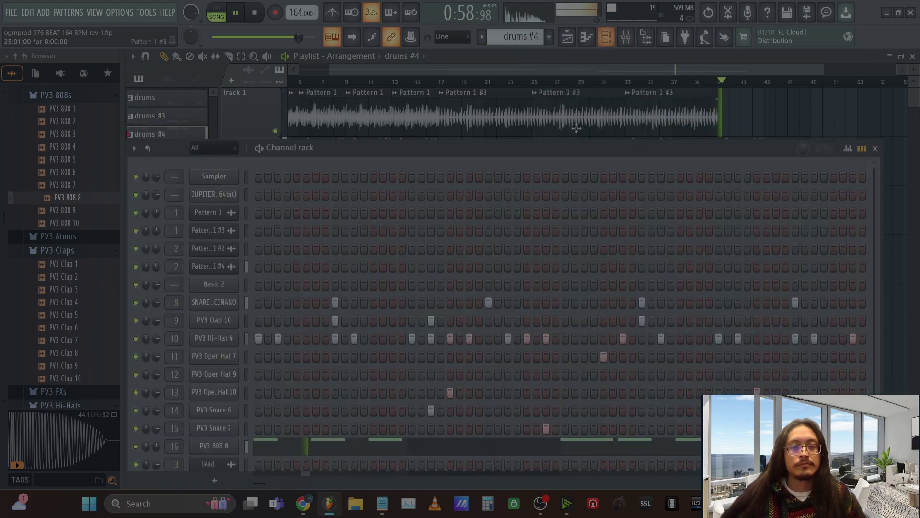
pyautogui.click(337, 445)
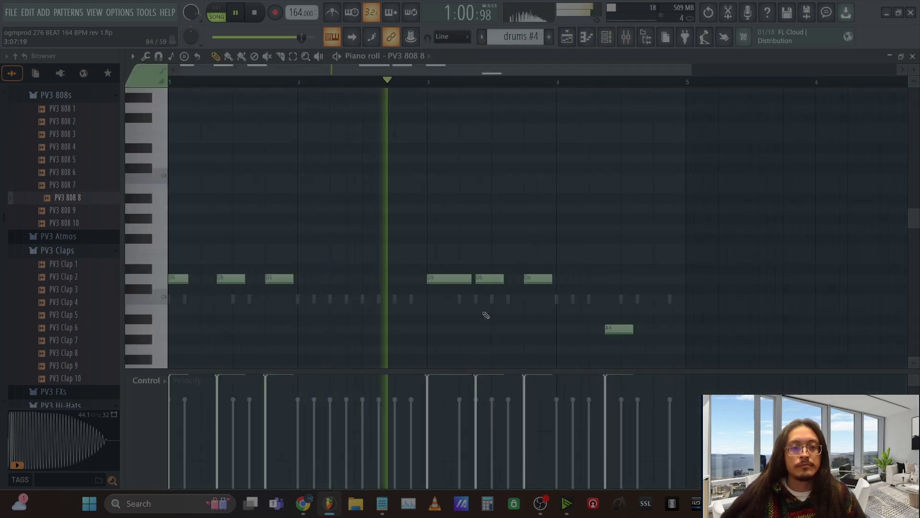
pyautogui.rightClick(492, 283)
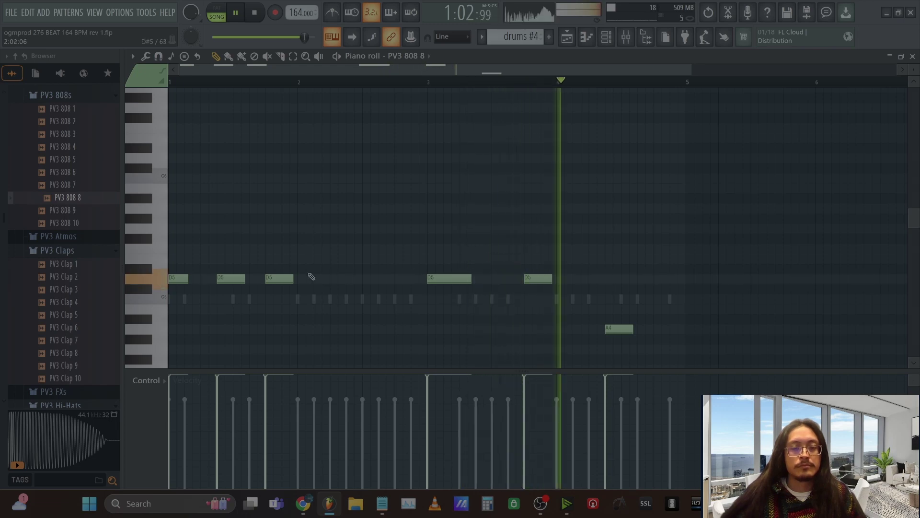
pyautogui.rightClick(231, 279)
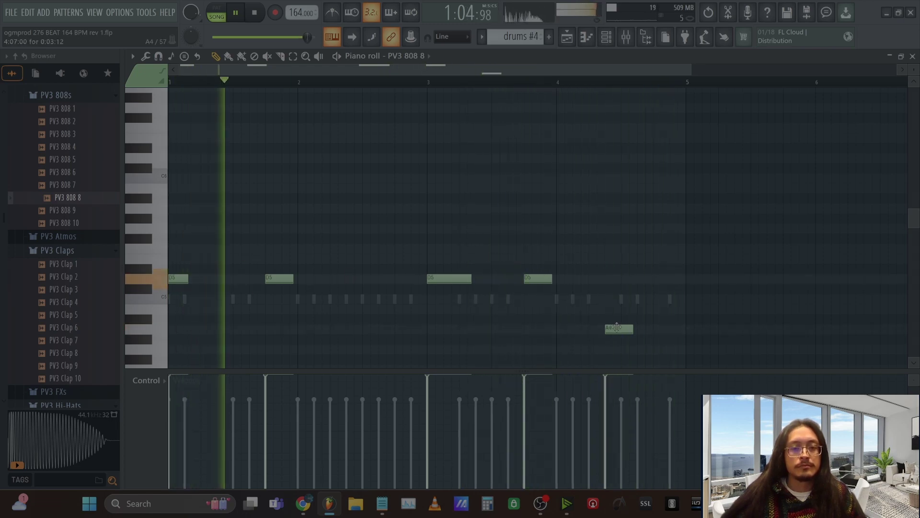
# Step: Move the A4 808 note in bar 4 of drums #4 to step 5 and add another A4 at step 13
pyautogui.moveTo(618, 329); pyautogui.dragTo(601, 329)
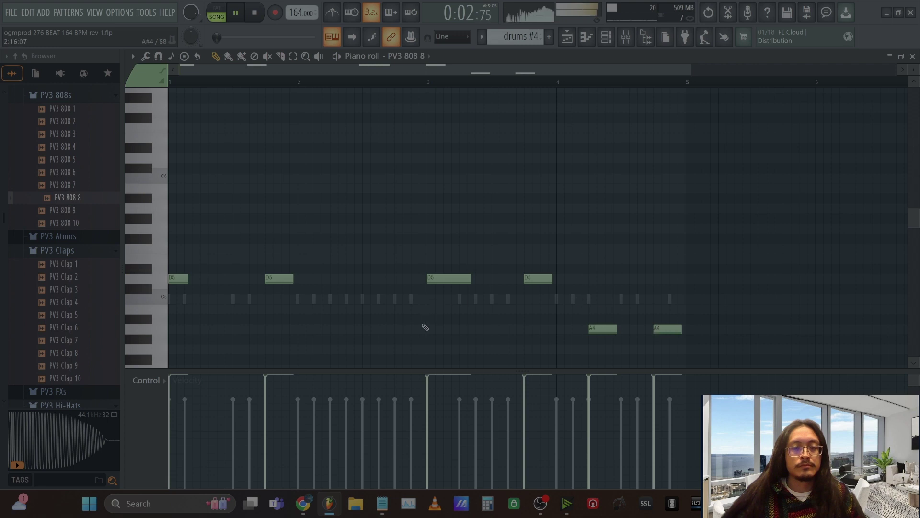
pyautogui.click(913, 56)
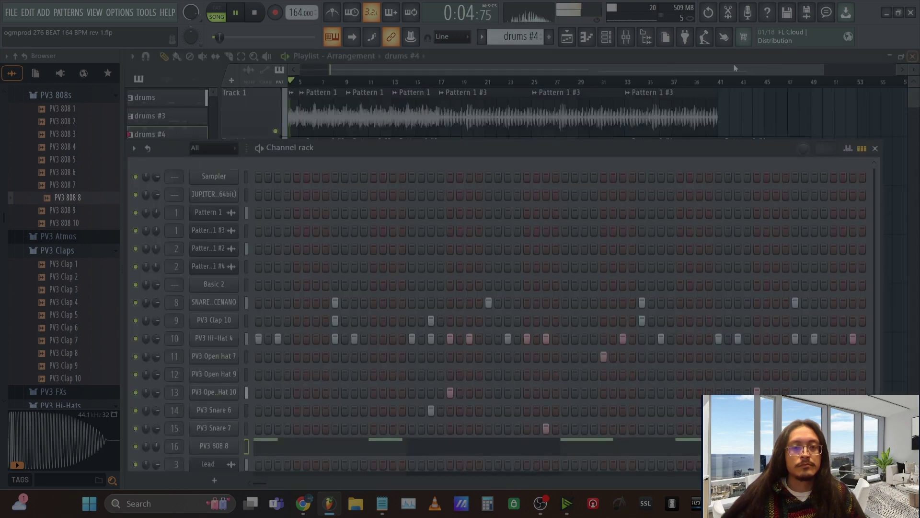
pyautogui.moveTo(649, 71); pyautogui.dragTo(613, 74)
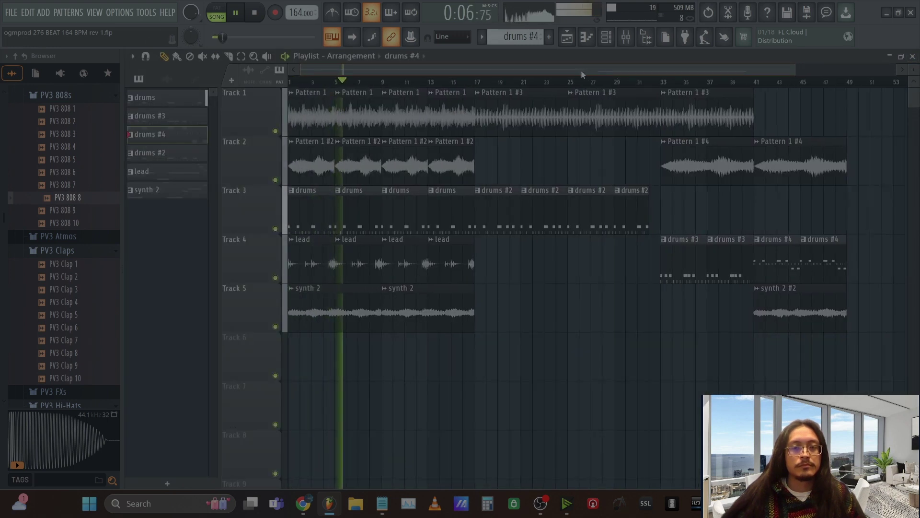
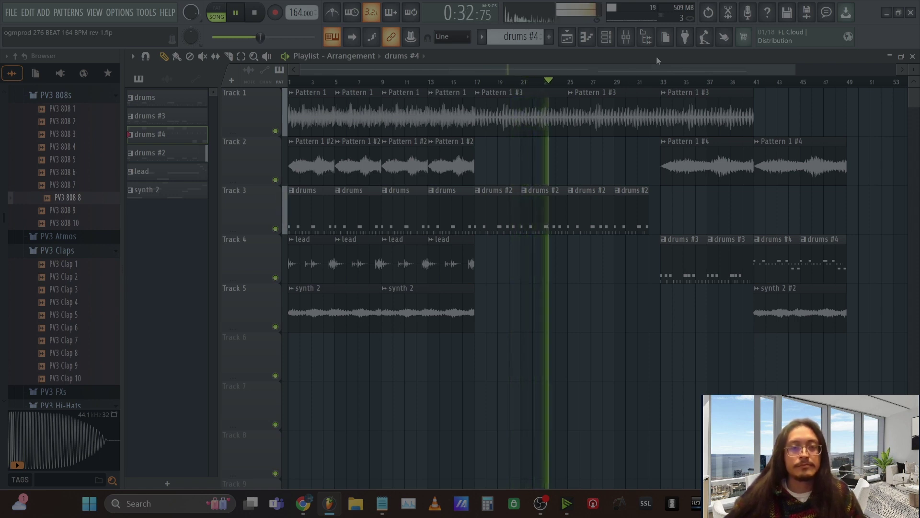
# Step: Switch to the drums #2 pattern and review its steps in the channel rack
pyautogui.click(528, 37)
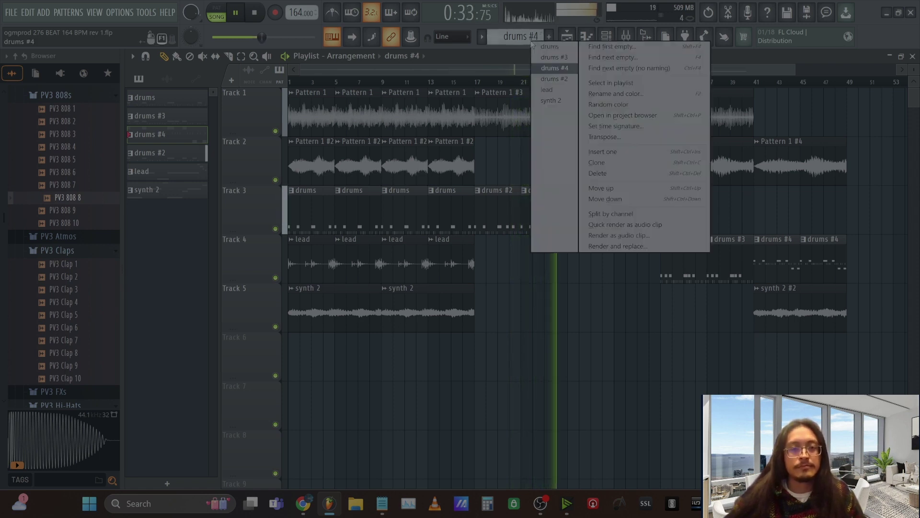
pyautogui.click(555, 79)
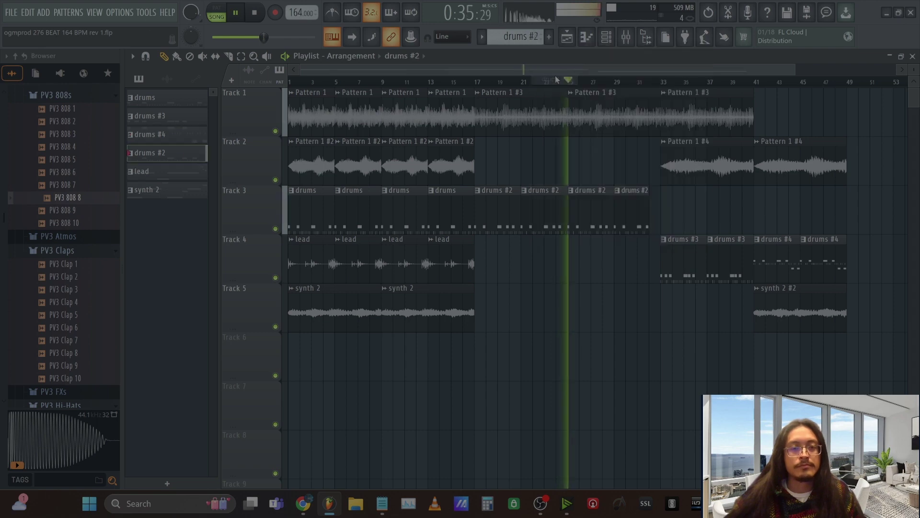
pyautogui.click(617, 45)
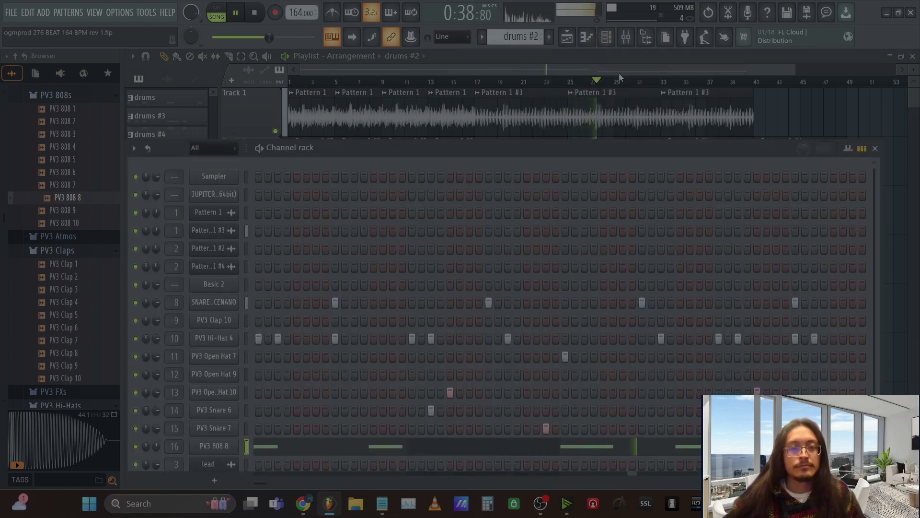
pyautogui.press('F6')
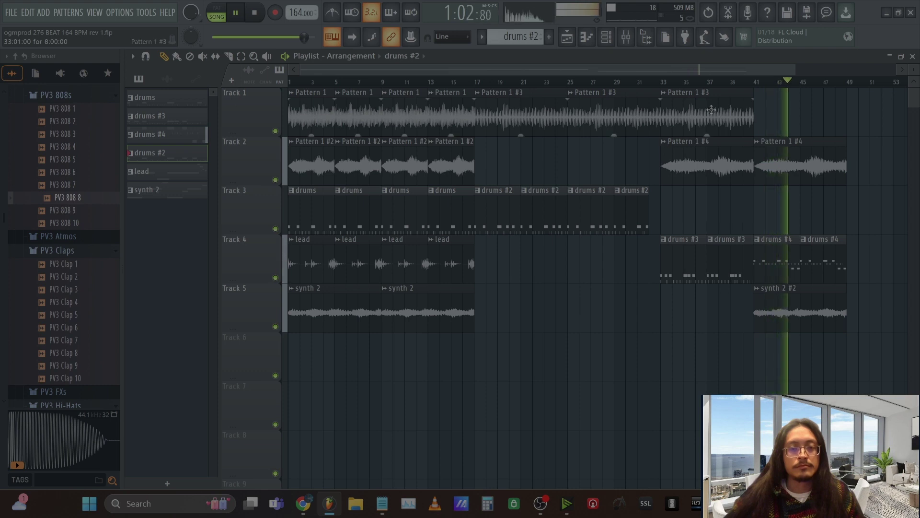
# Step: Add a Pattern 1 #3 clip at bar 41 on Track 1 and shorten the last drums #4 clip to end at bar 48
pyautogui.click(711, 109)
pyautogui.click(758, 126)
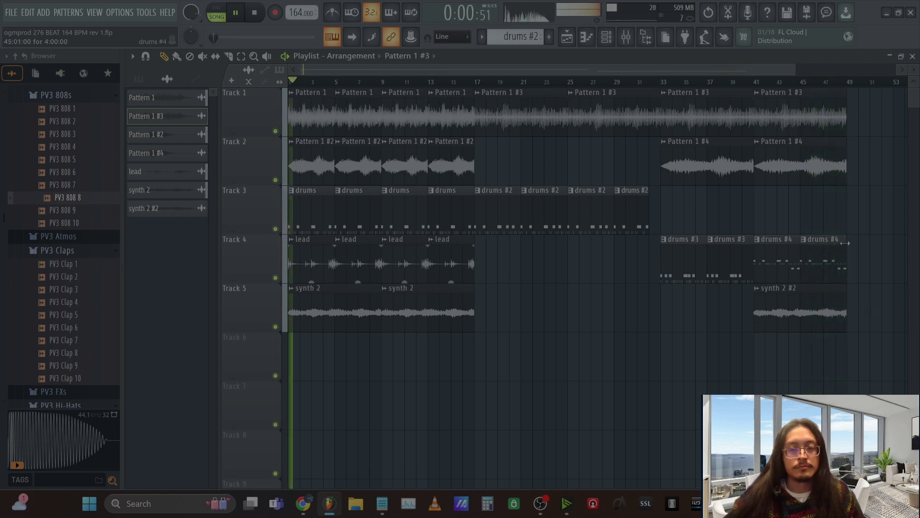
pyautogui.click(819, 82)
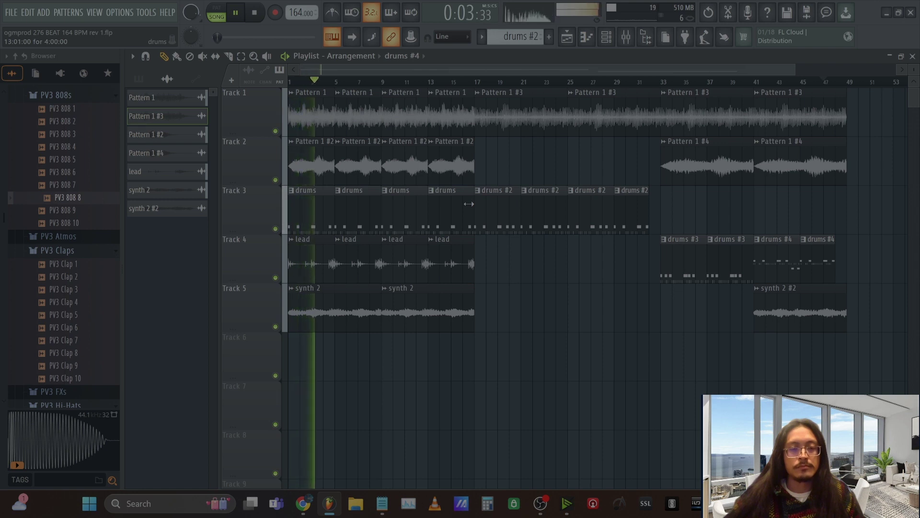
# Step: Trim the end of the drums clip at bar 13 on Track 3 to a length of 3:12:00
pyautogui.scroll(5, 460, 96)
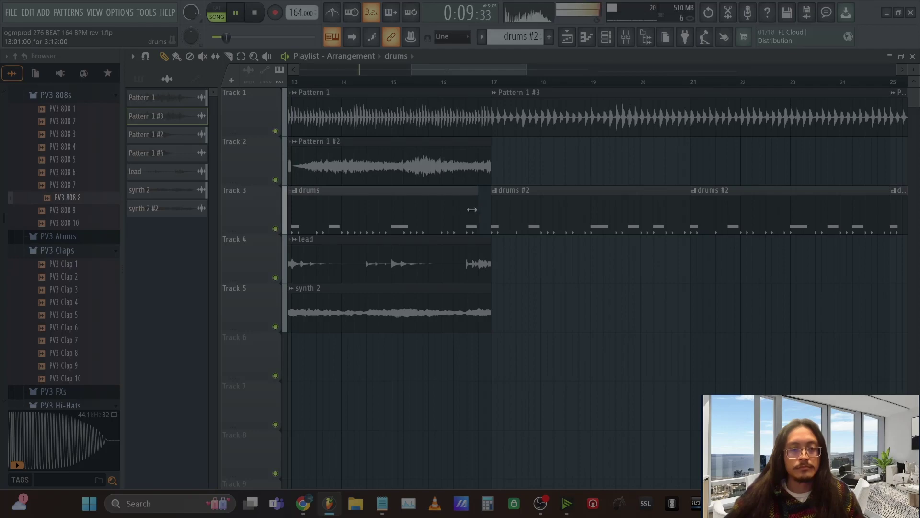
pyautogui.scroll(-4, 527, 90)
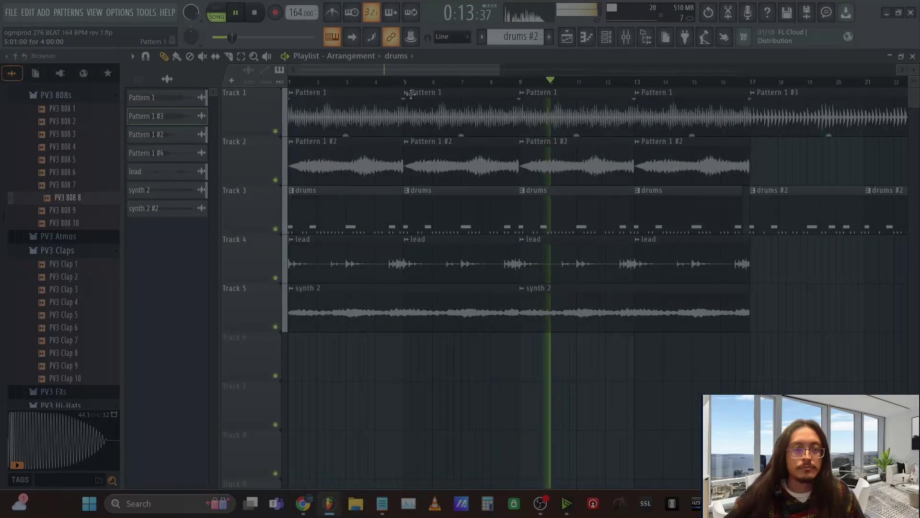
pyautogui.scroll(-2, 446, 83)
pyautogui.scroll(-3, 442, 87)
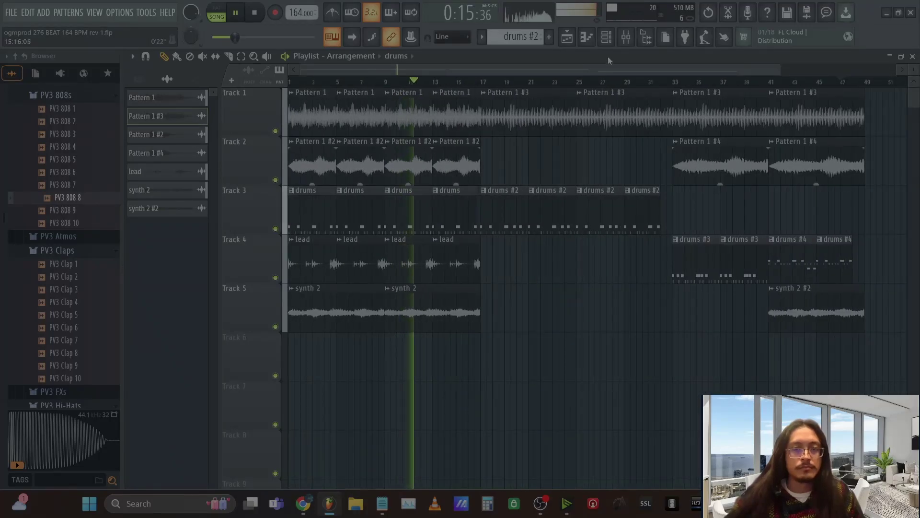
# Step: Inspect the Maximus settings on the Master track in the mixer
pyautogui.click(626, 36)
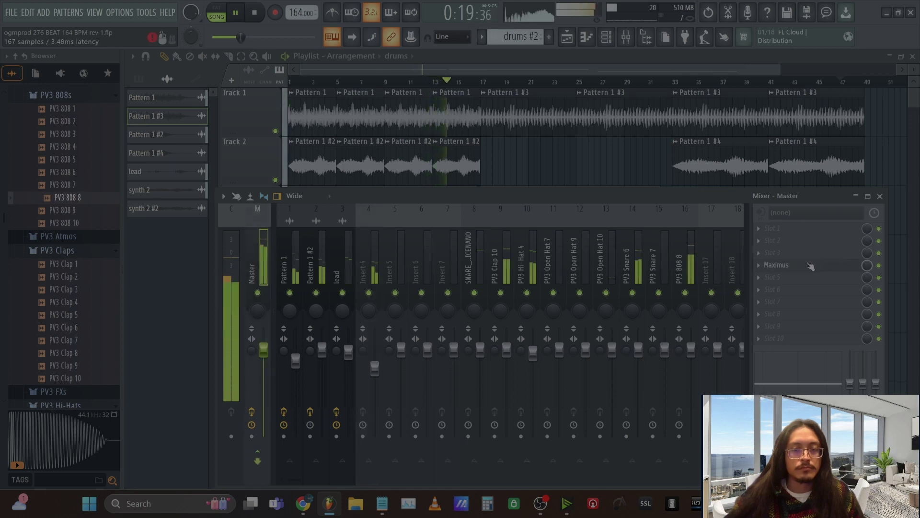
pyautogui.click(809, 267)
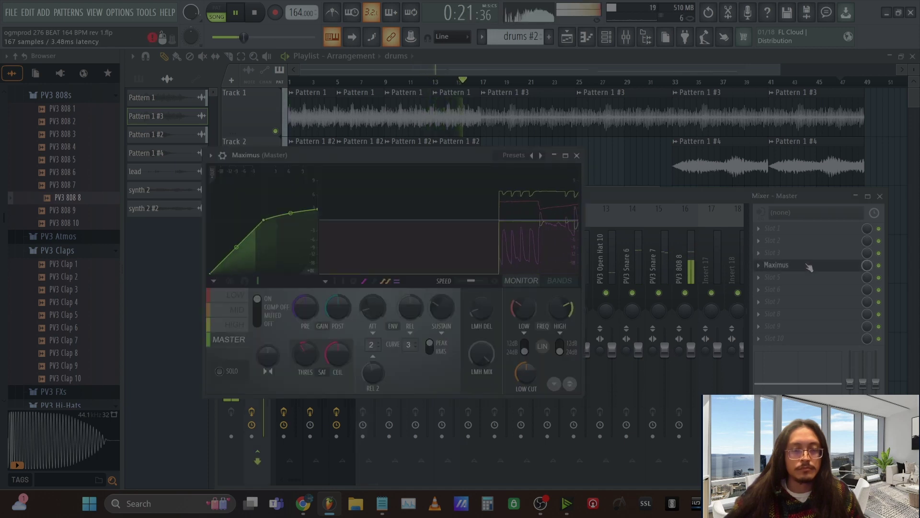
pyautogui.click(809, 267)
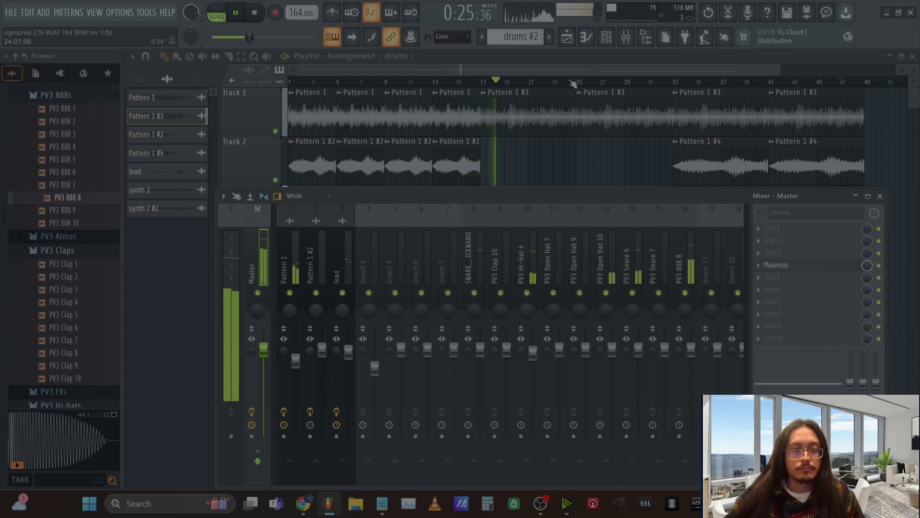
pyautogui.press('F9')
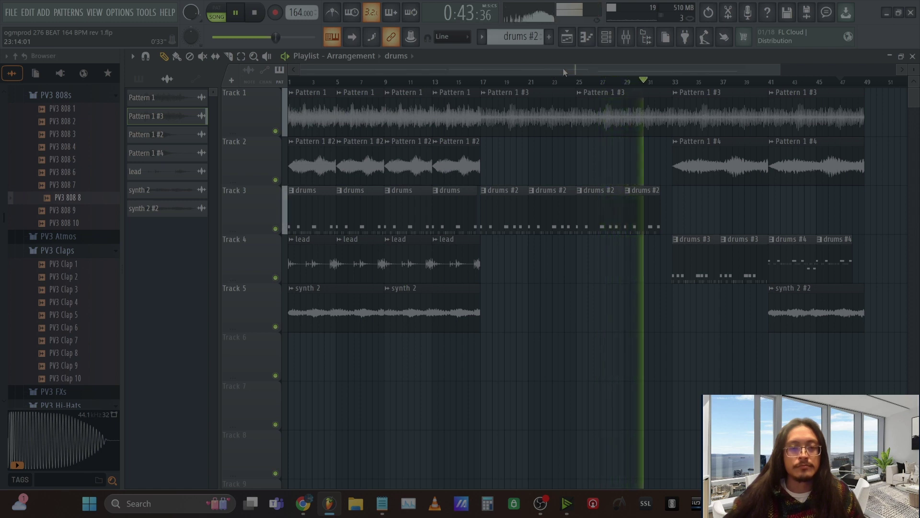
# Step: Check the level and effect slots of the PV3 808 8 mixer track during playback
pyautogui.press('F9')
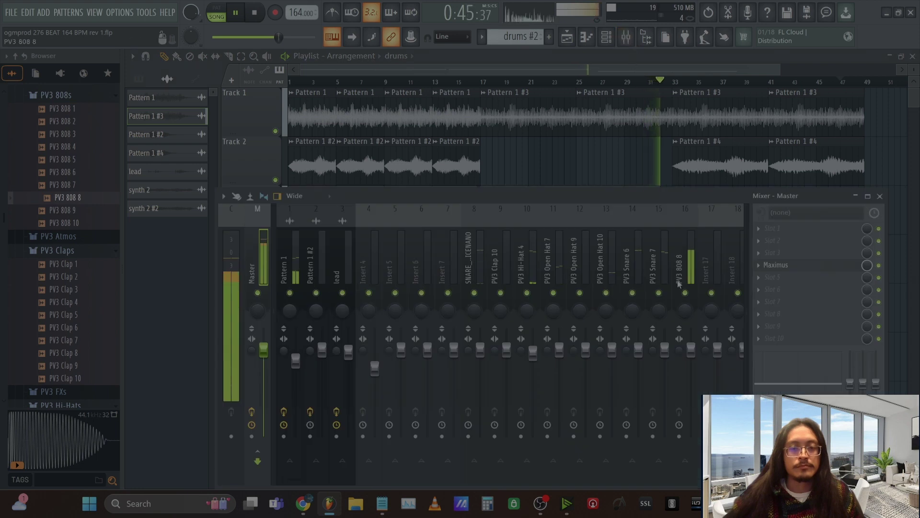
pyautogui.click(691, 266)
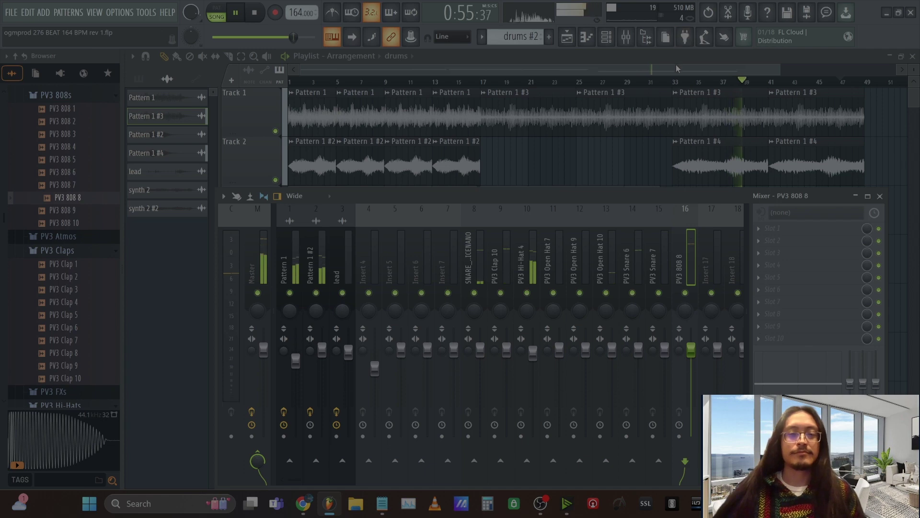
pyautogui.press('F9')
# Step: Select all clips on Tracks 1 to 5 from bar 1 through bar 48 and duplicate them from bar 49
pyautogui.scroll(-2, 817, 91)
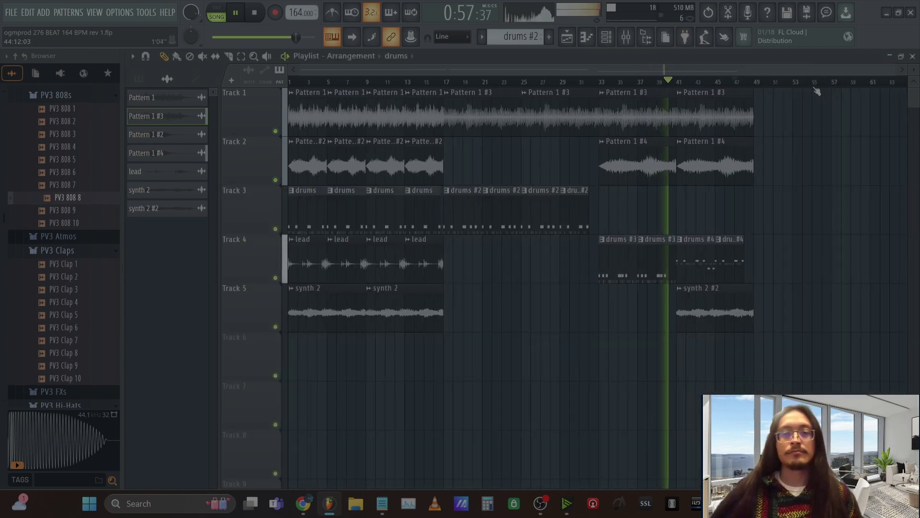
pyautogui.moveTo(774, 378); pyautogui.dragTo(158, 2)
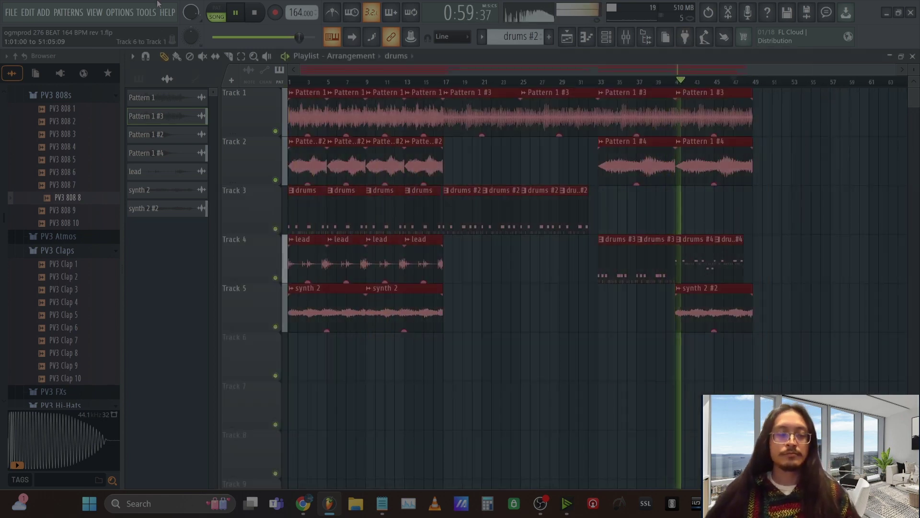
pyautogui.hotkey('ctrl', 'b')
pyautogui.scroll(-2, 699, 86)
pyautogui.hscroll(-3, 700, 86)
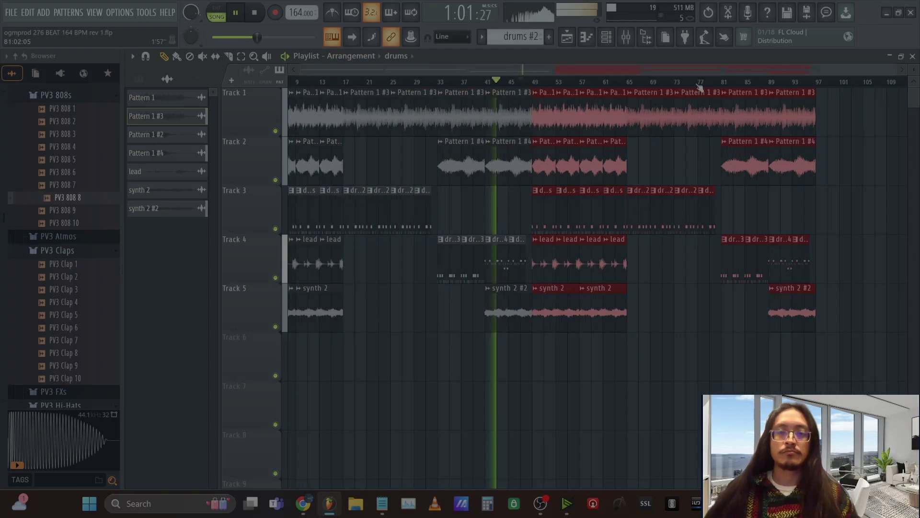
# Step: Copy the clips of bars 49 to 64 on all five tracks and paste them at bar 97
pyautogui.scroll(-1, 595, 338)
pyautogui.moveTo(558, 335); pyautogui.dragTo(627, 46)
pyautogui.press('space')
pyautogui.moveTo(683, 70); pyautogui.dragTo(775, 83)
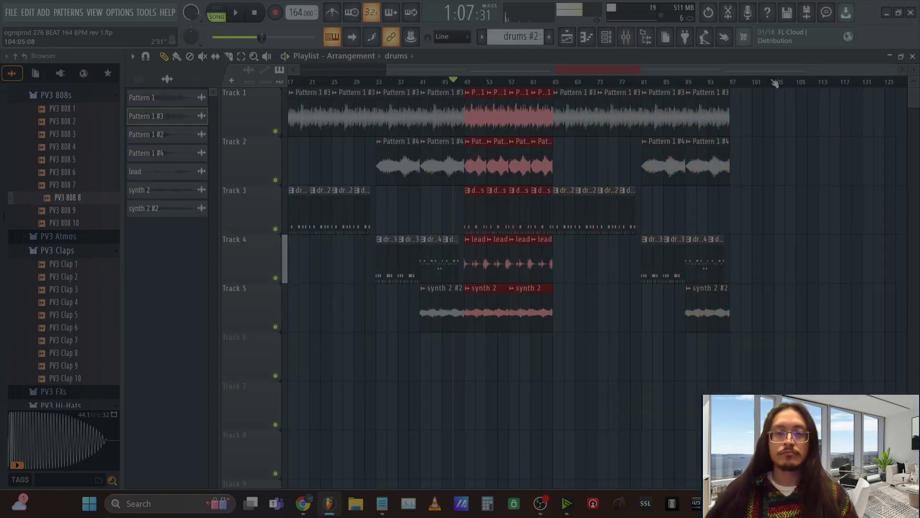
pyautogui.hotkey('ctrl', 'v')
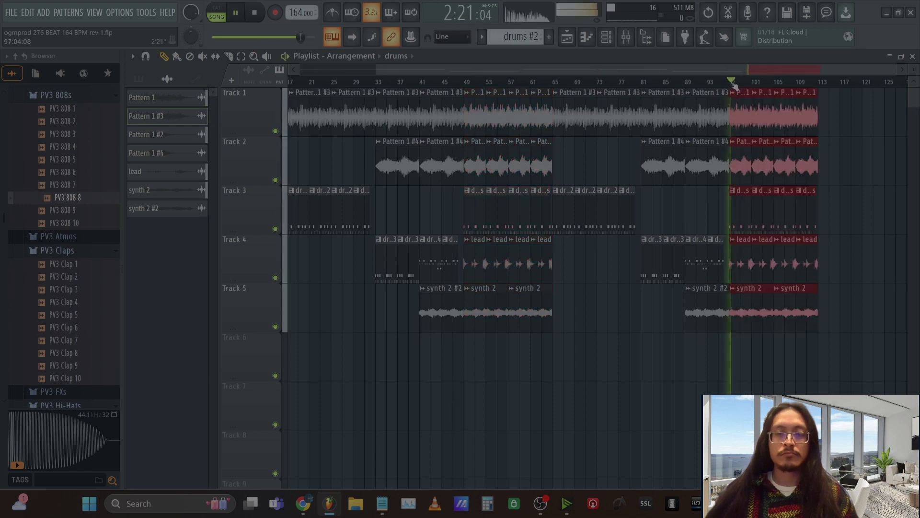
# Step: Duplicate the section at bar 97 so that it repeats from bar 113, and play it back
pyautogui.hotkey('ctrl', 'b')
pyautogui.press('space')
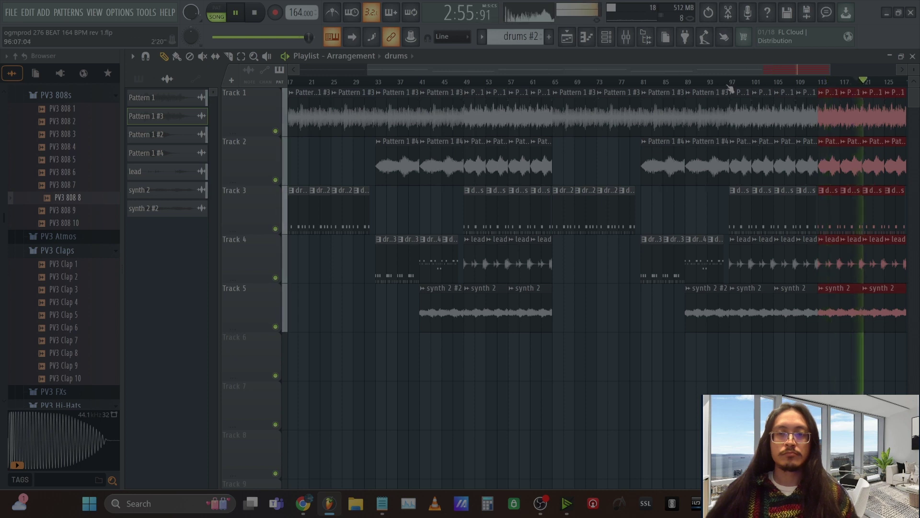
pyautogui.scroll(-2, 729, 88)
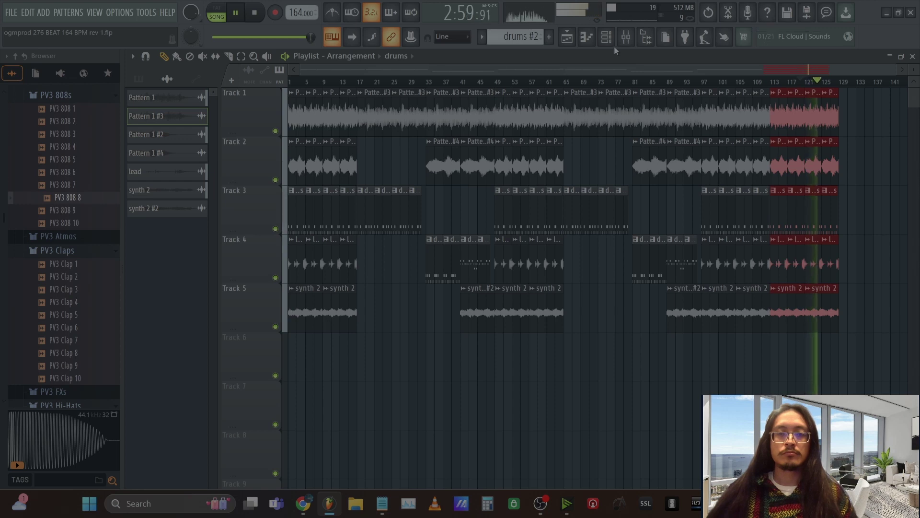
# Step: Stop playback and create a volume automation clip for the Master mixer track in the playlist
pyautogui.press('space')
pyautogui.press('F9')
pyautogui.click(254, 281)
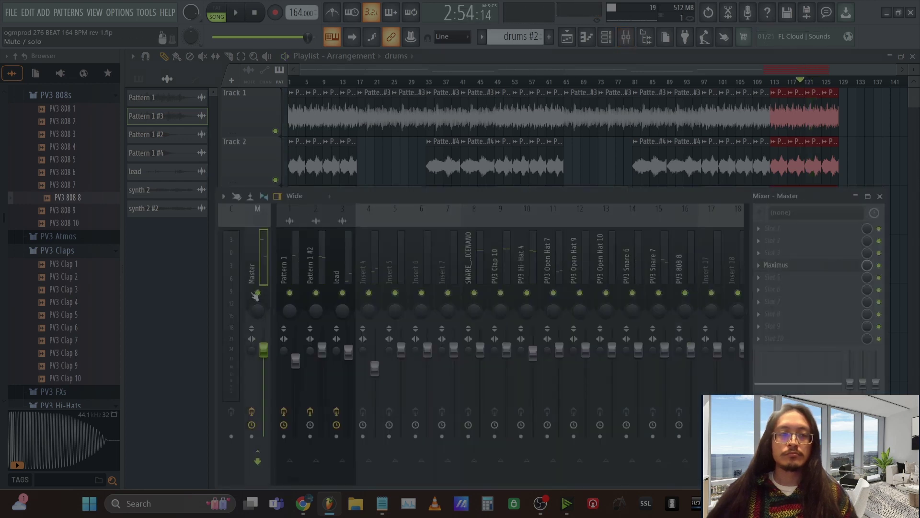
pyautogui.rightClick(265, 353)
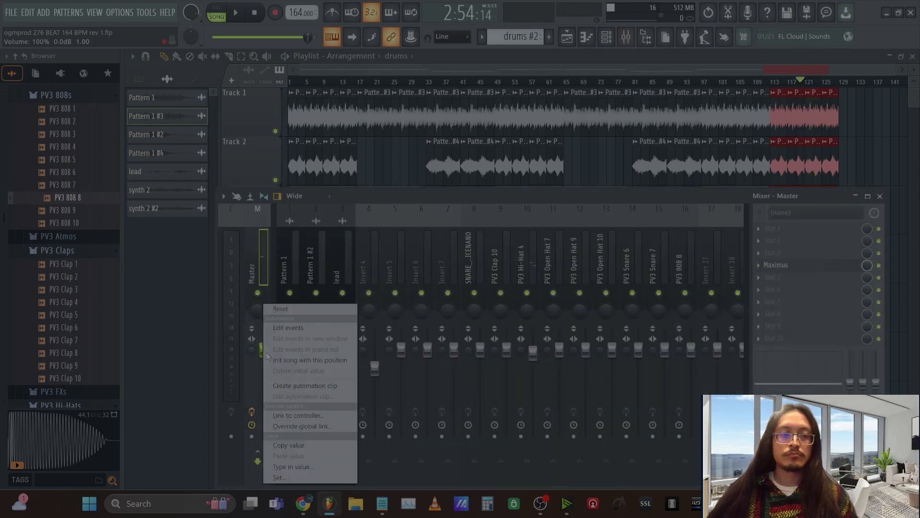
pyautogui.click(302, 386)
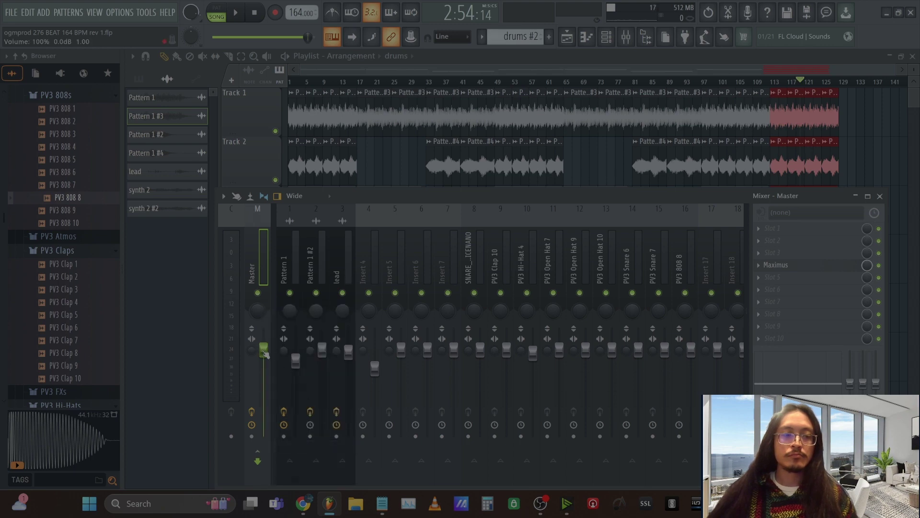
pyautogui.rightClick(264, 353)
pyautogui.click(305, 386)
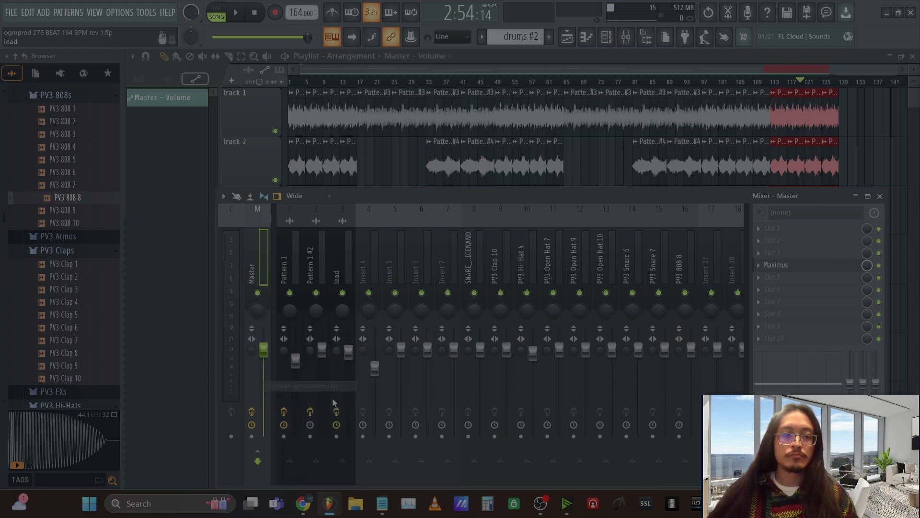
pyautogui.click(714, 126)
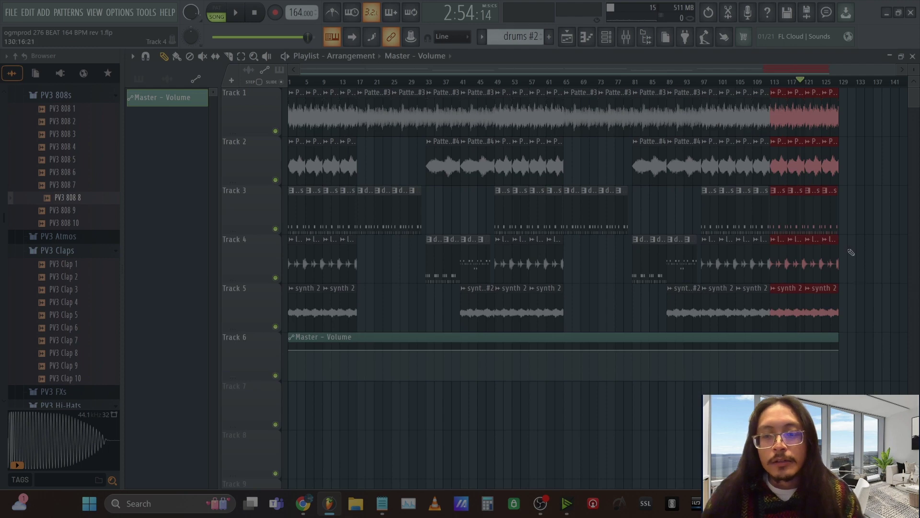
# Step: Add a control point at bar 113 of the Master volume automation clip and paste the 80% value into it
pyautogui.scroll(5, 809, 83)
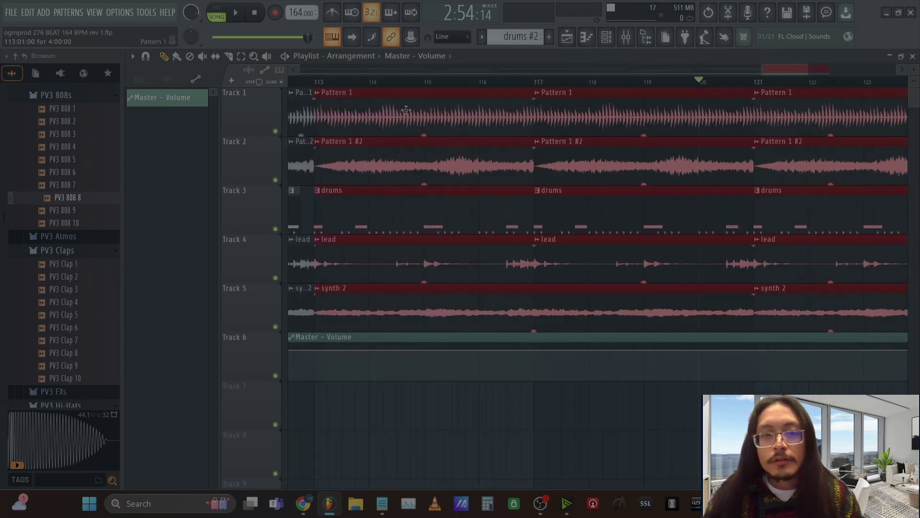
pyautogui.rightClick(314, 353)
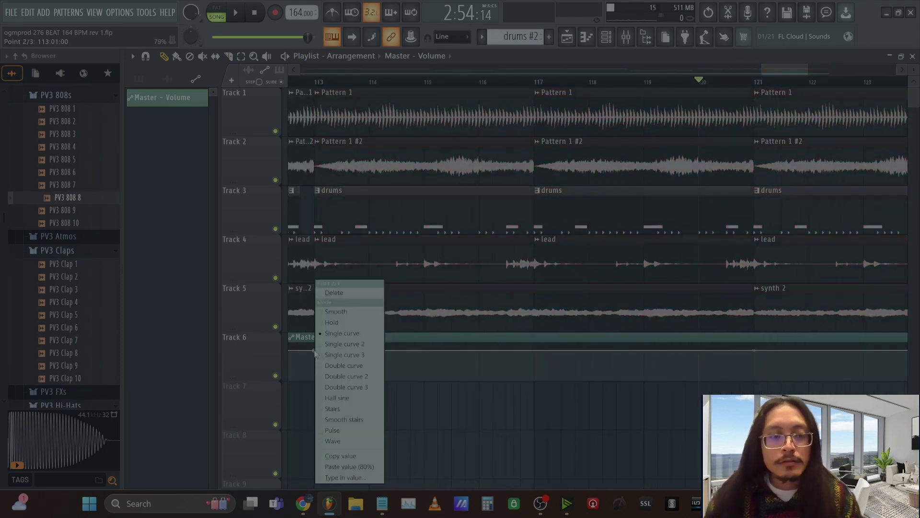
pyautogui.click(344, 466)
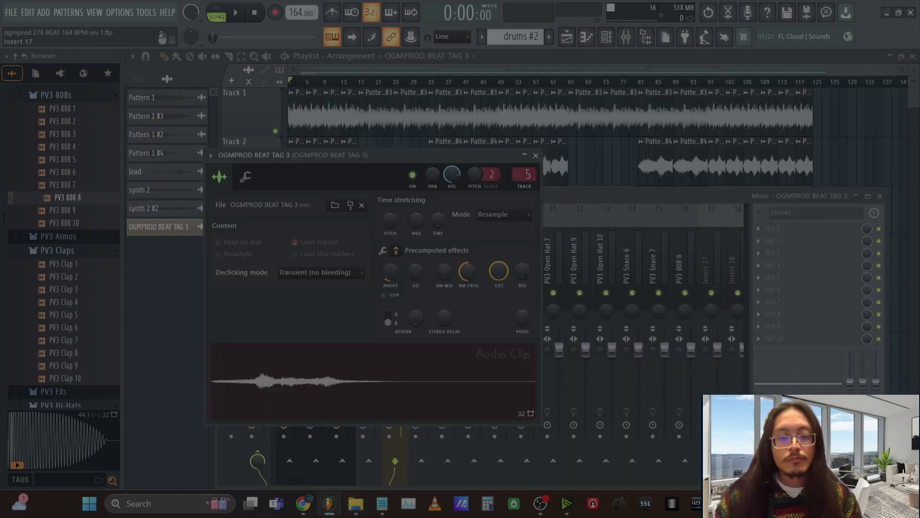
# Step: Select all clips on Tracks 1 to 6 and shift them half a bar later, leaving the beat tag at bar 1
pyautogui.press('space')
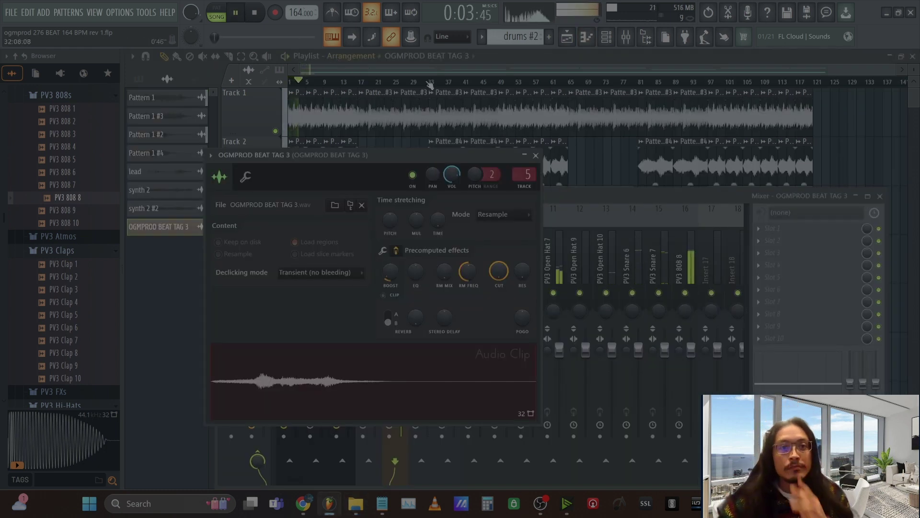
pyautogui.click(832, 70)
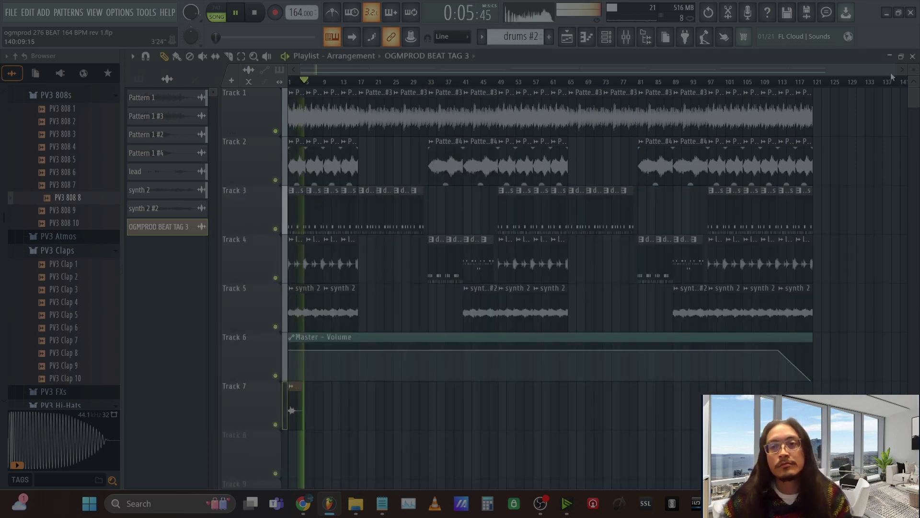
pyautogui.moveTo(890, 71); pyautogui.dragTo(825, 144)
pyautogui.moveTo(846, 379); pyautogui.dragTo(288, 89)
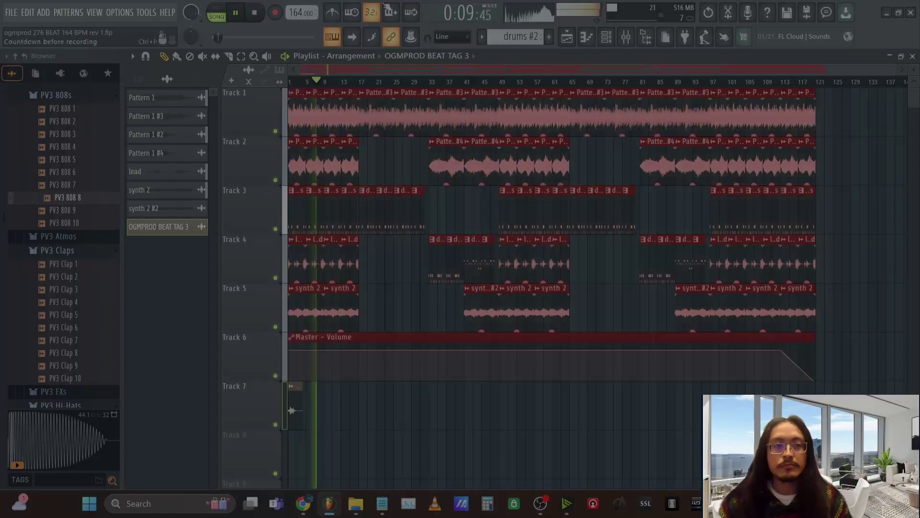
pyautogui.press('space')
pyautogui.scroll(8, 329, 74)
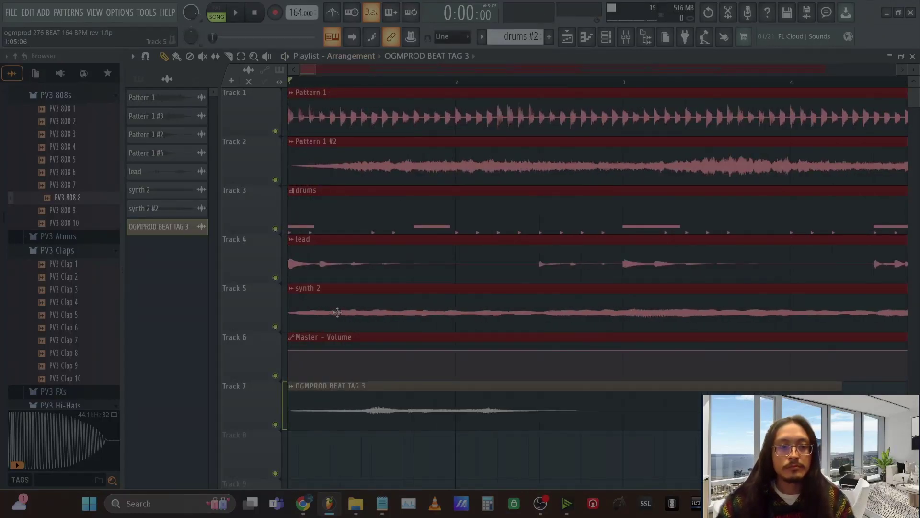
pyautogui.moveTo(337, 312); pyautogui.dragTo(415, 327)
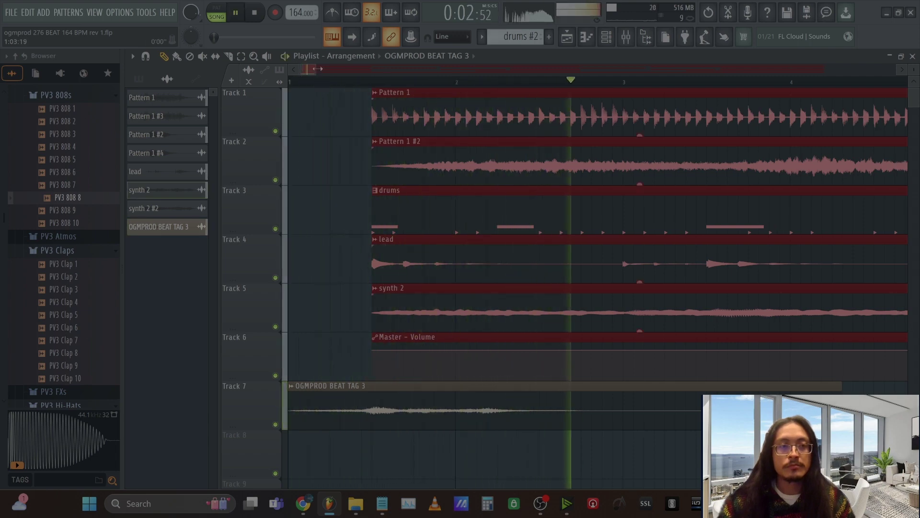
# Step: Deselect the shifted clips, stop playback and save the project
pyautogui.moveTo(316, 73); pyautogui.dragTo(824, 74)
pyautogui.click(902, 149)
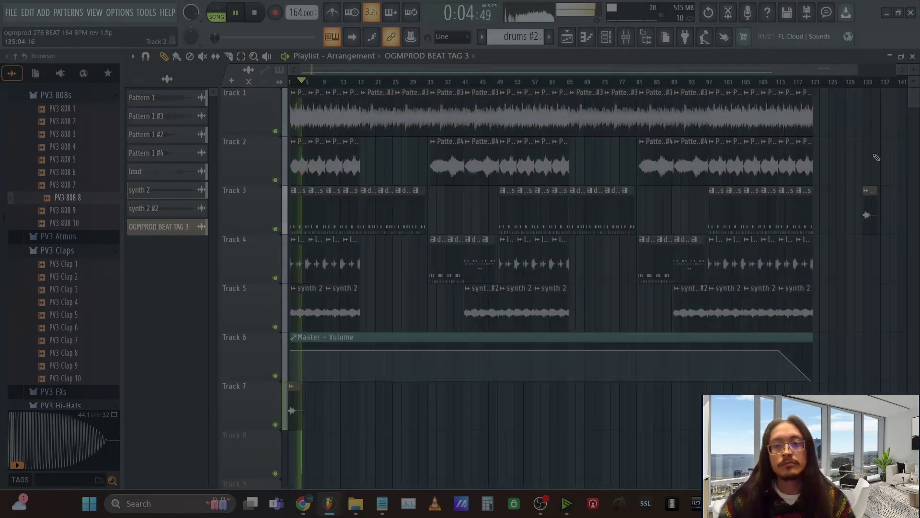
pyautogui.click(258, 17)
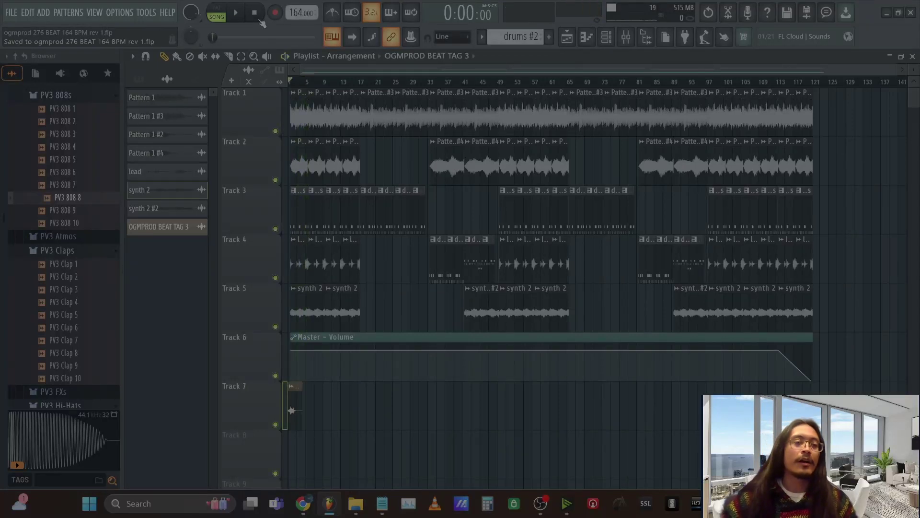
# Step: Export the song as the MP3 file "ogmprod 276 BEAT 164 BPM rev 1" into the BEATS folder in Documents
pyautogui.click(12, 13)
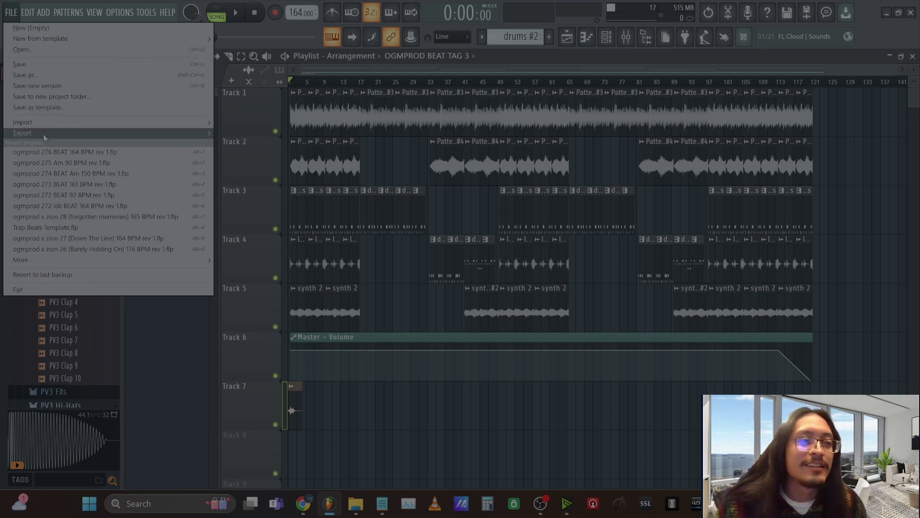
pyautogui.moveTo(43, 134)
pyautogui.click(245, 153)
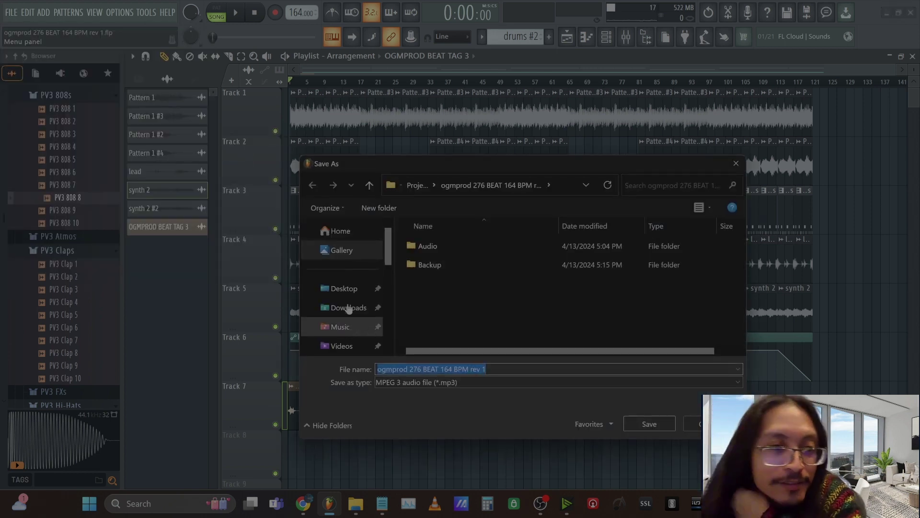
pyautogui.scroll(-3, 350, 303)
pyautogui.scroll(4, 349, 304)
pyautogui.scroll(-2, 351, 304)
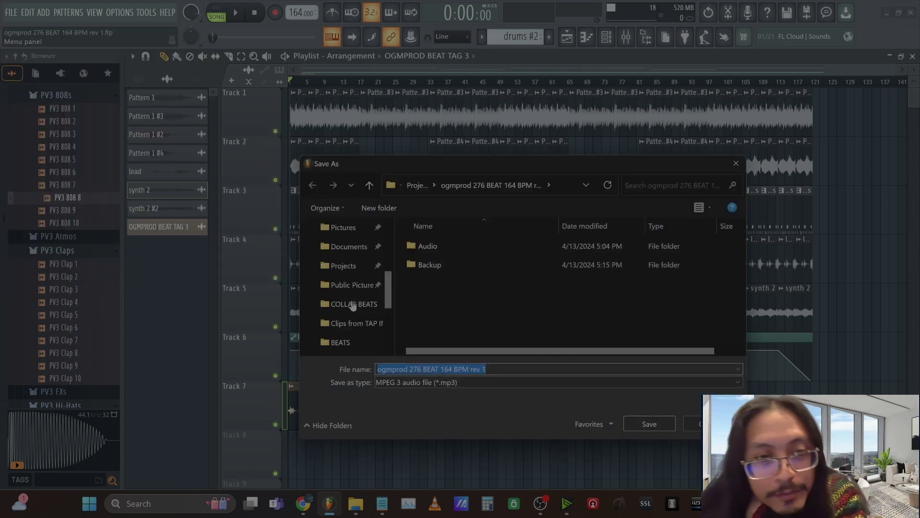
pyautogui.click(357, 253)
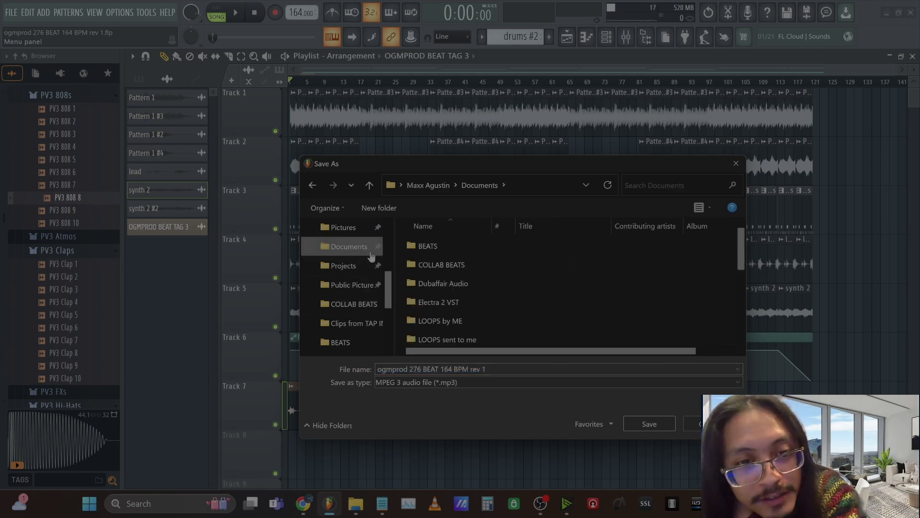
pyautogui.doubleClick(441, 248)
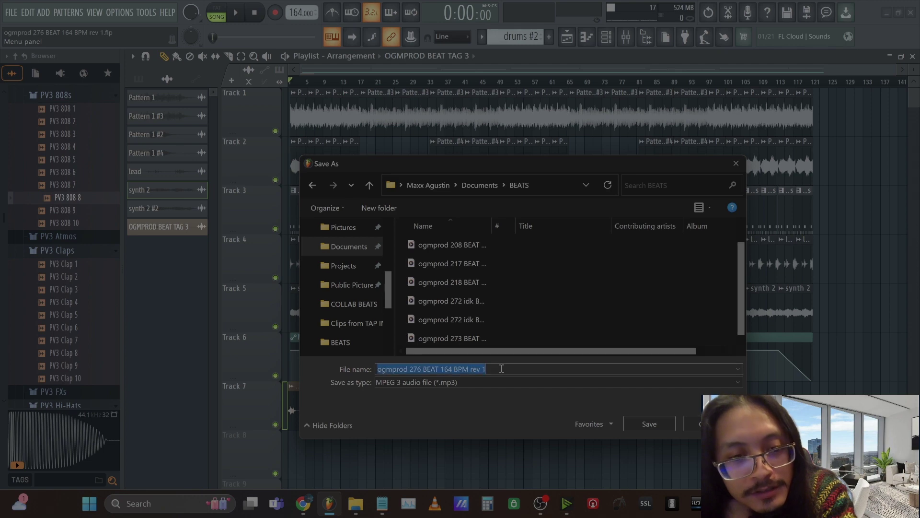
pyautogui.click(652, 424)
pyautogui.click(577, 413)
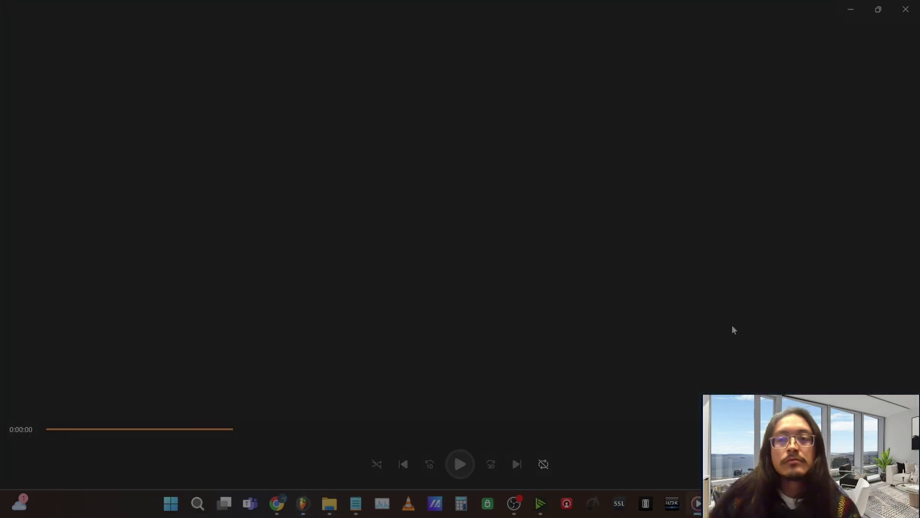
# Step: Switch from the media player back to FL Studio and open the recent project "ogmprod 275 Am 90 BPM rev 1.flp"
pyautogui.click(852, 10)
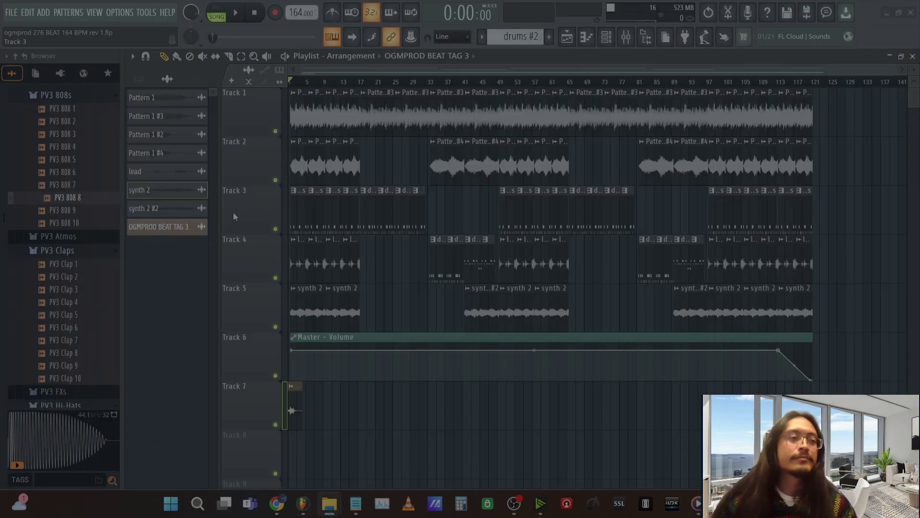
pyautogui.click(11, 12)
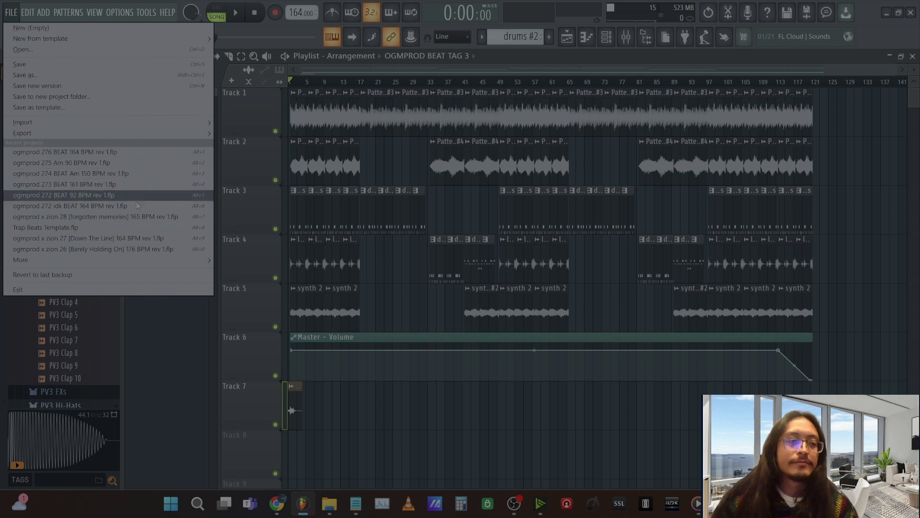
pyautogui.click(152, 164)
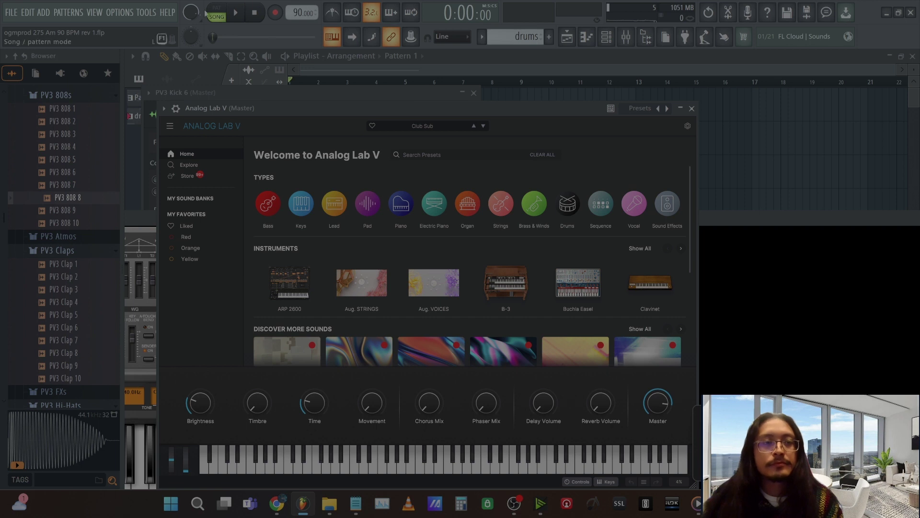
# Step: Close the open plugin windows and play the Pattern 1 and drums clips from the start of the playlist
pyautogui.moveTo(698, 504)
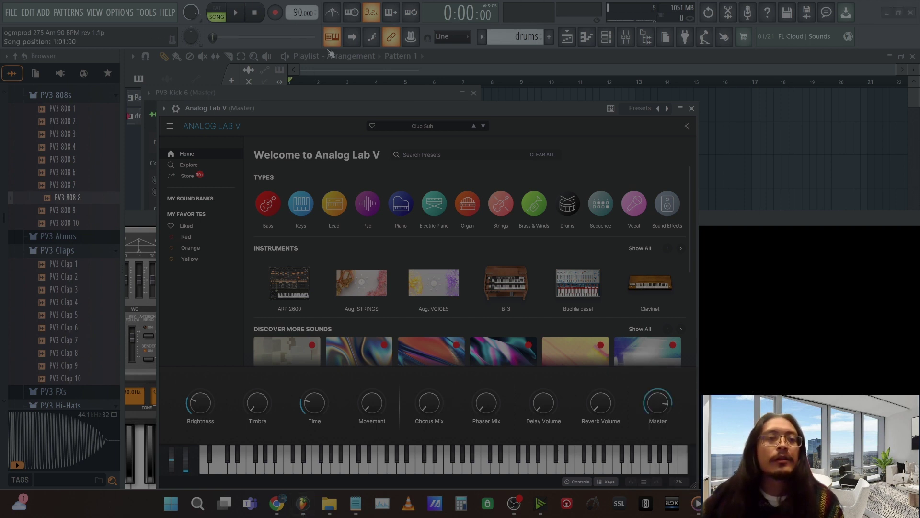
pyautogui.press('F12')
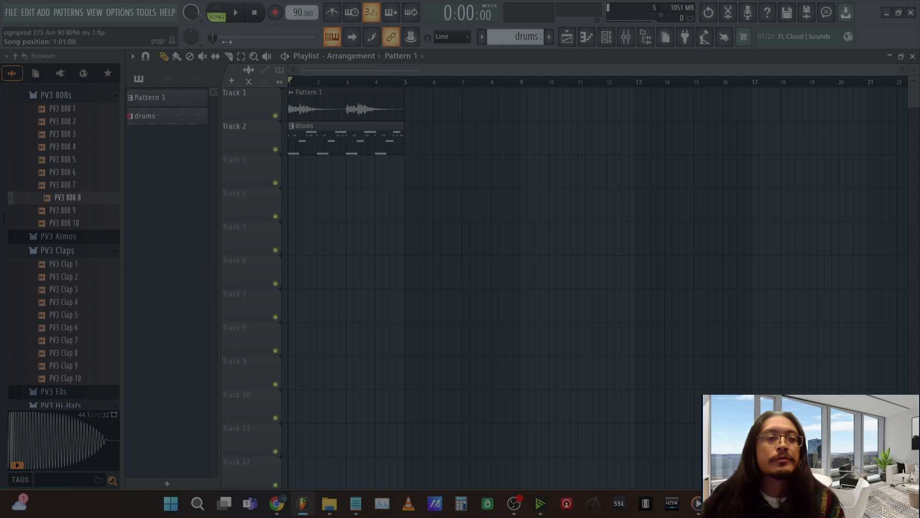
pyautogui.click(240, 13)
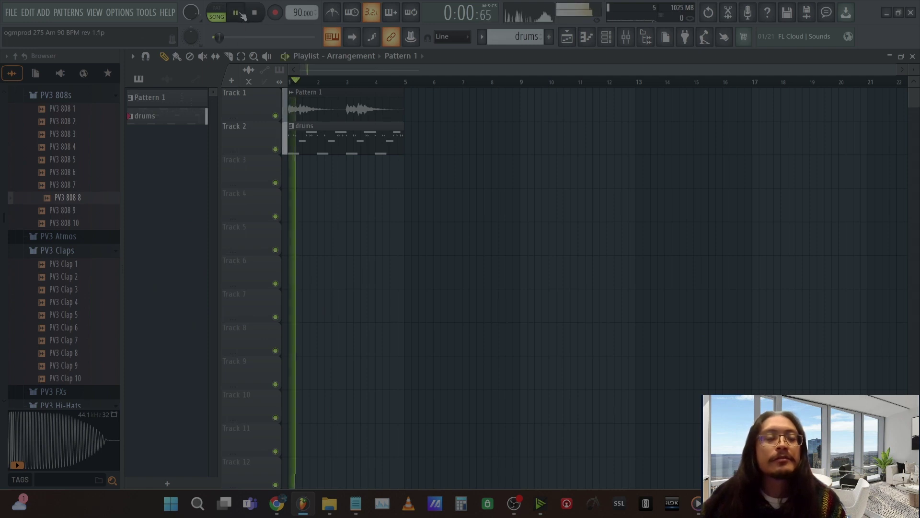